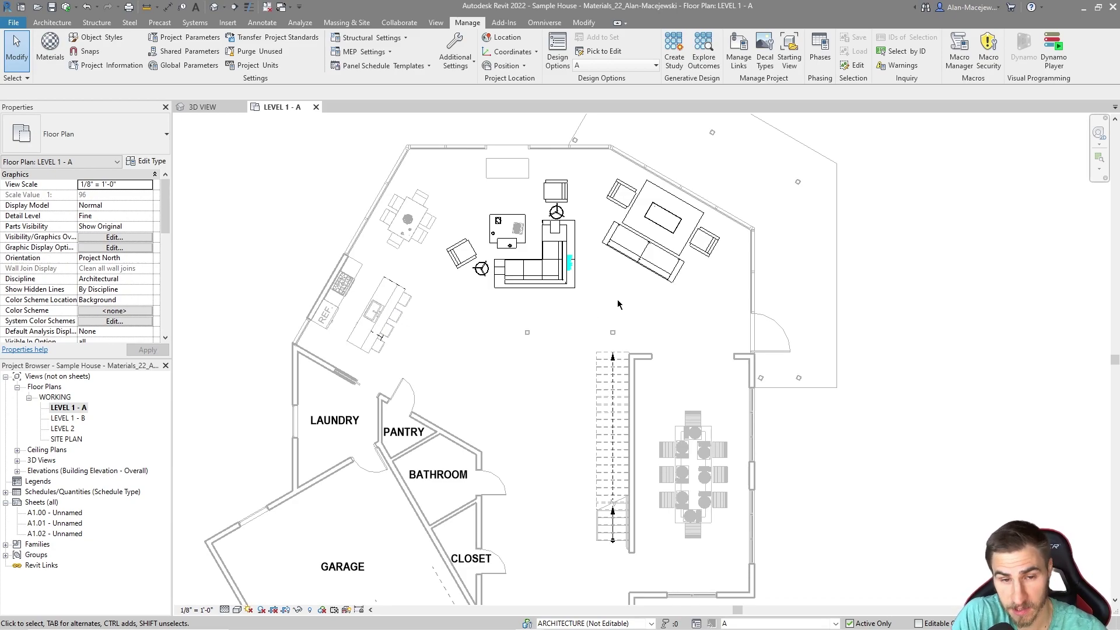
# Review the Site category in Visibility/Graphics without changes, then select the living-area sofa.
pyautogui.press('v')
pyautogui.press('g')
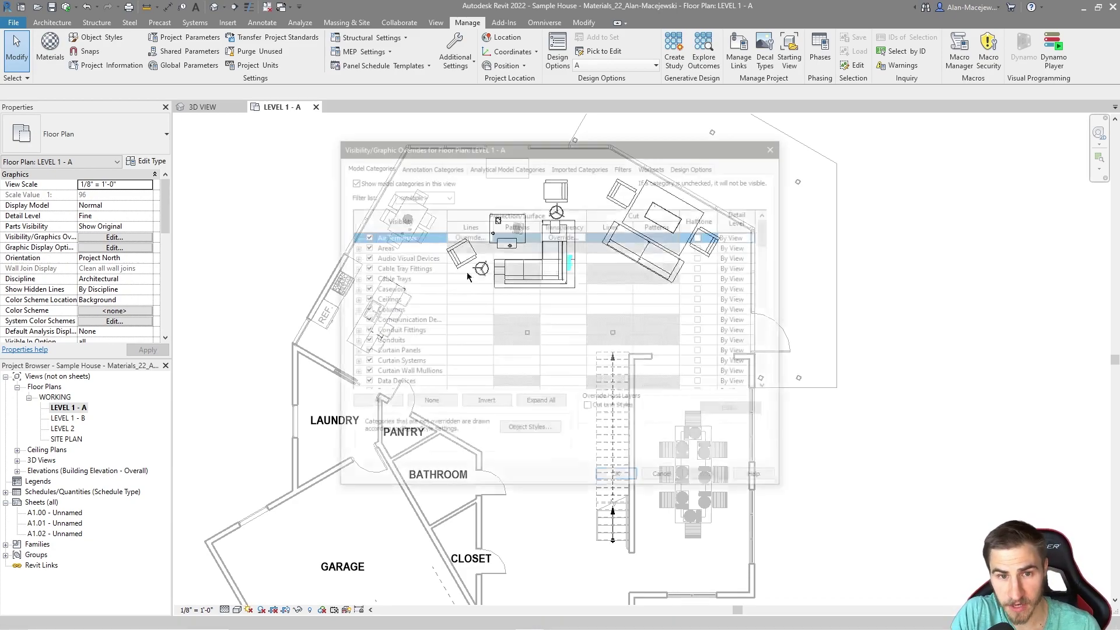
pyautogui.press('s')
pyautogui.scroll(-3, 448, 307)
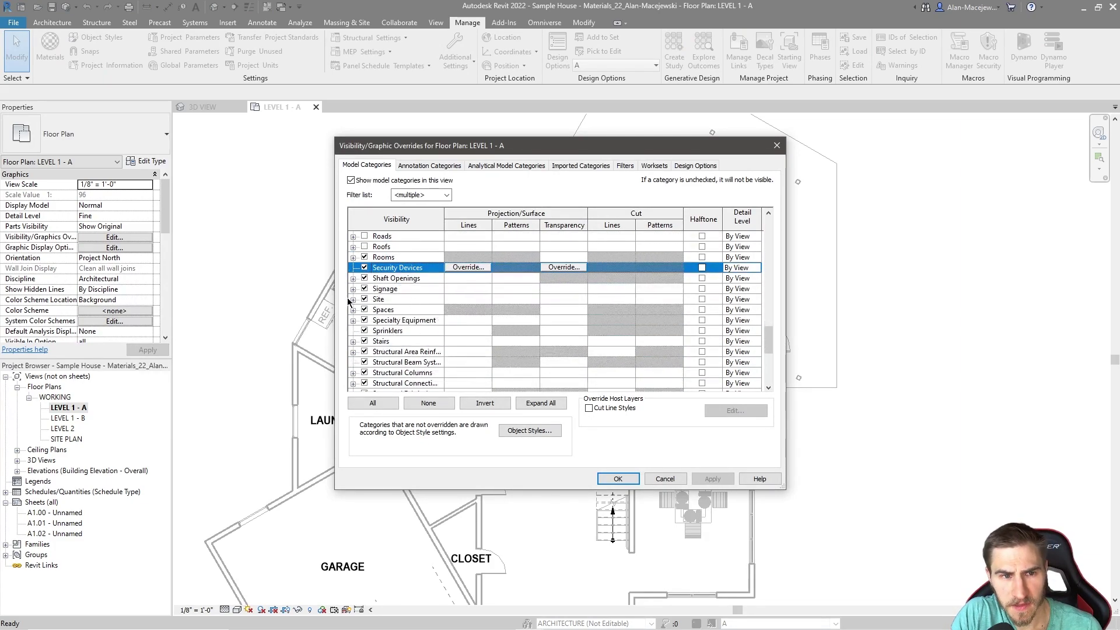
pyautogui.click(352, 299)
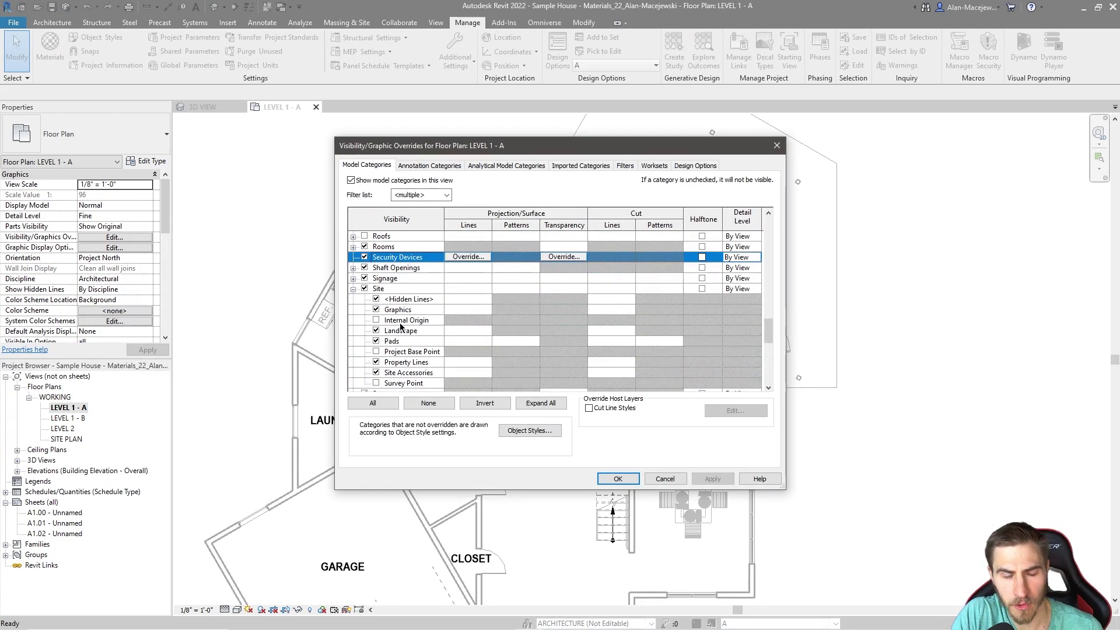
pyautogui.click(663, 478)
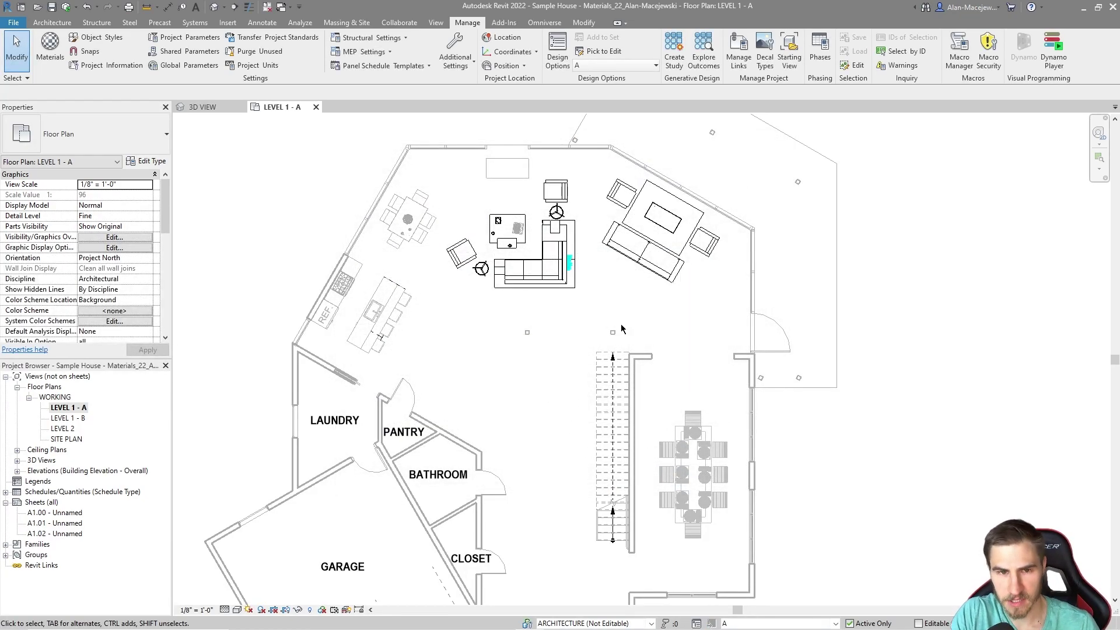
pyautogui.click(540, 289)
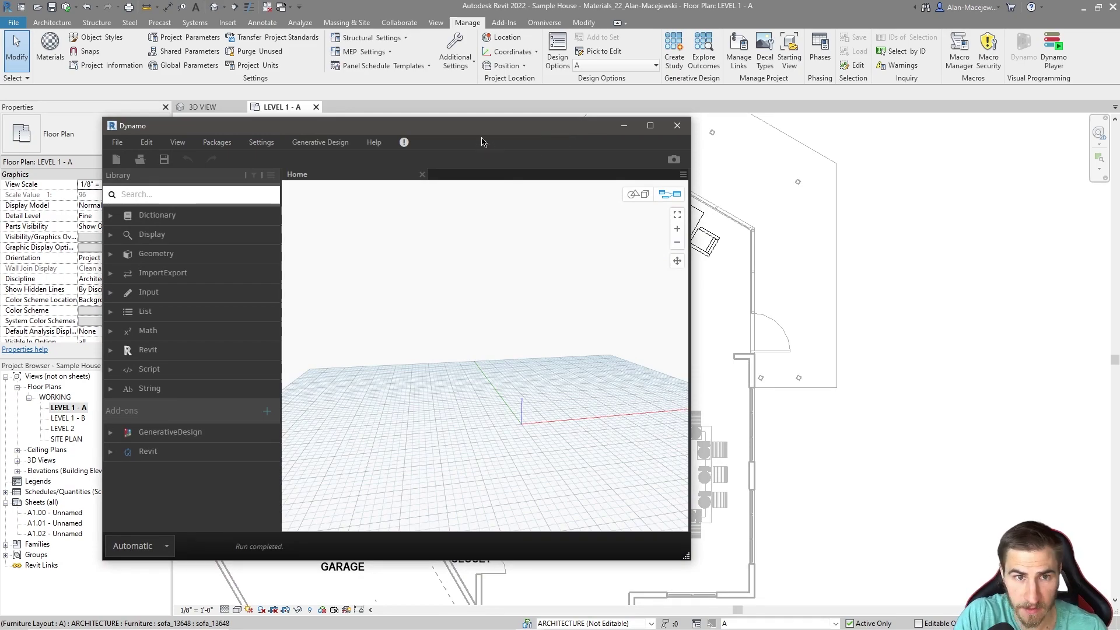
# Dock Dynamo to the left half and add an All Elements In Active View node.
pyautogui.moveTo(489, 130); pyautogui.dragTo(1, 140)
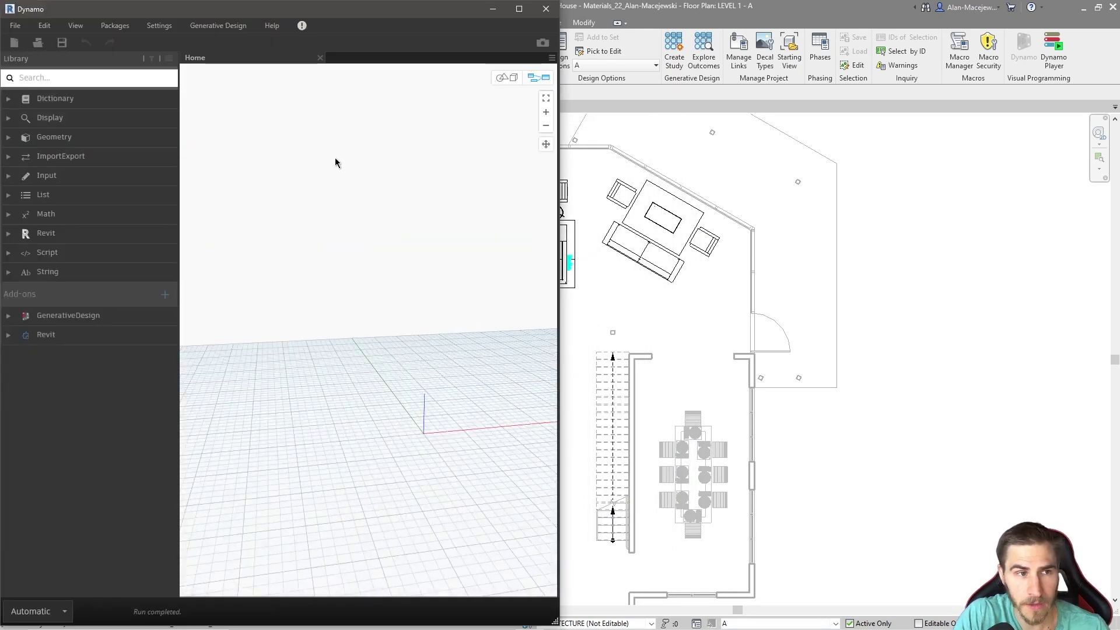
pyautogui.scroll(-5, 846, 371)
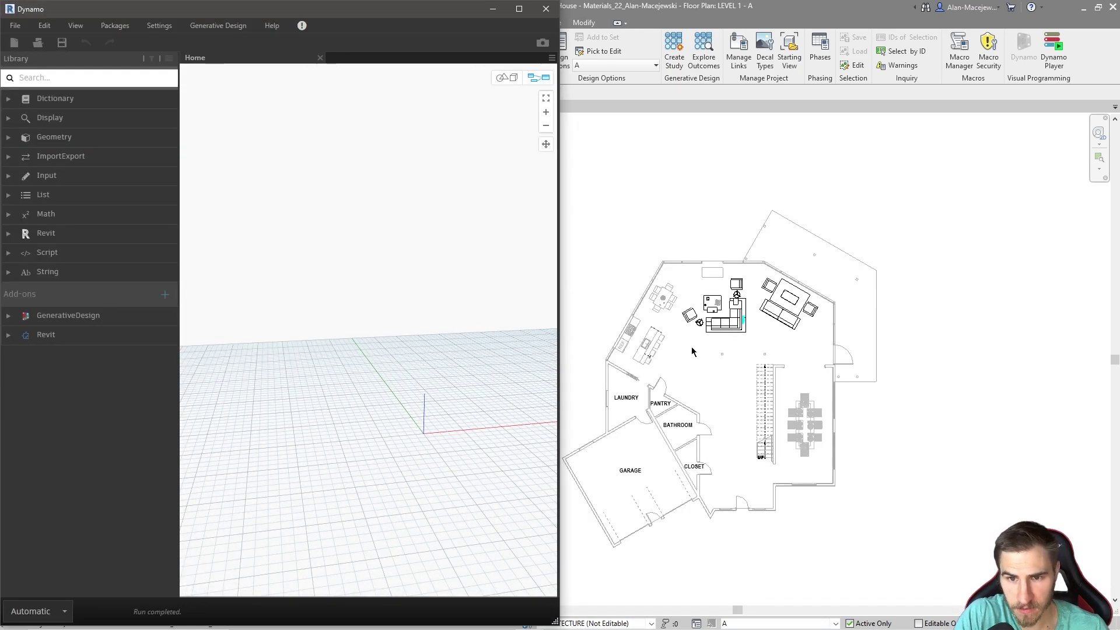
pyautogui.scroll(4, 600, 315)
pyautogui.scroll(2, 741, 306)
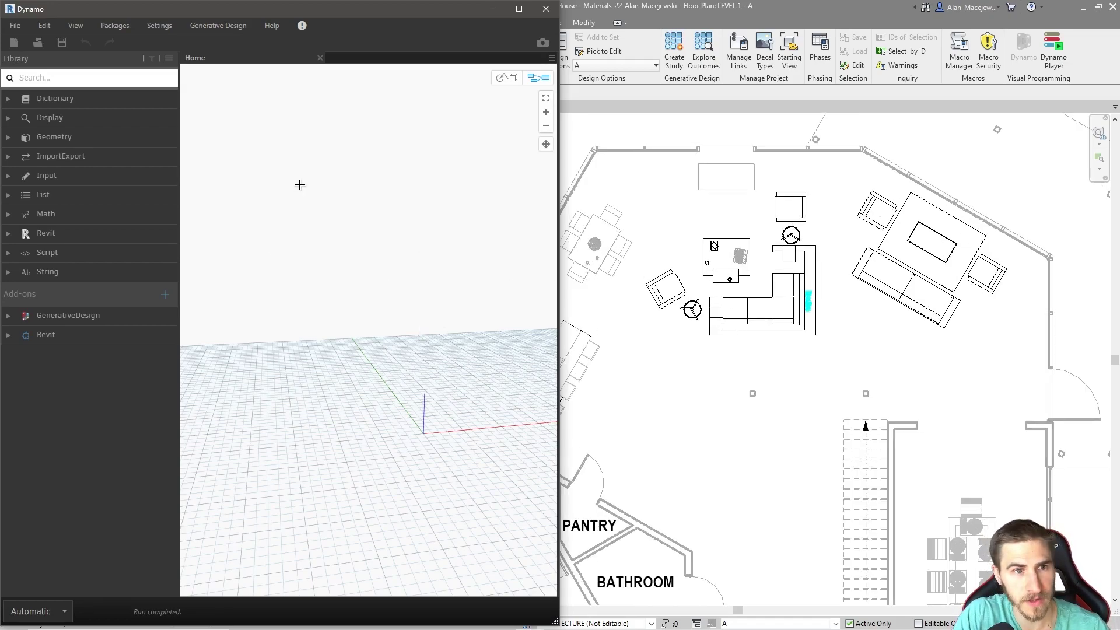
pyautogui.click(108, 75)
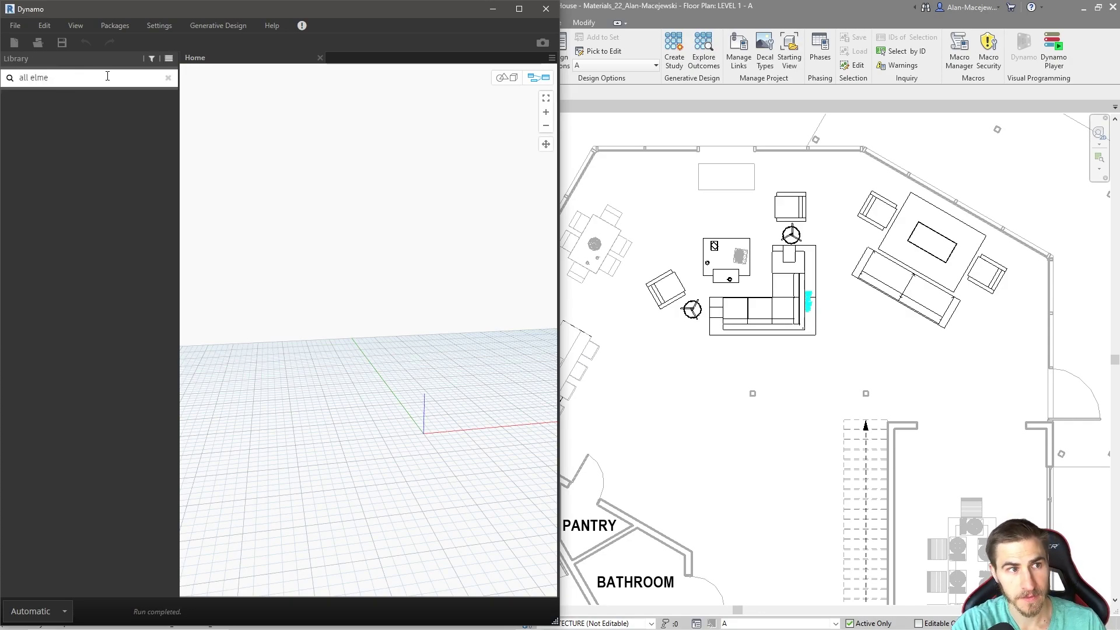
pyautogui.write('all elemen')
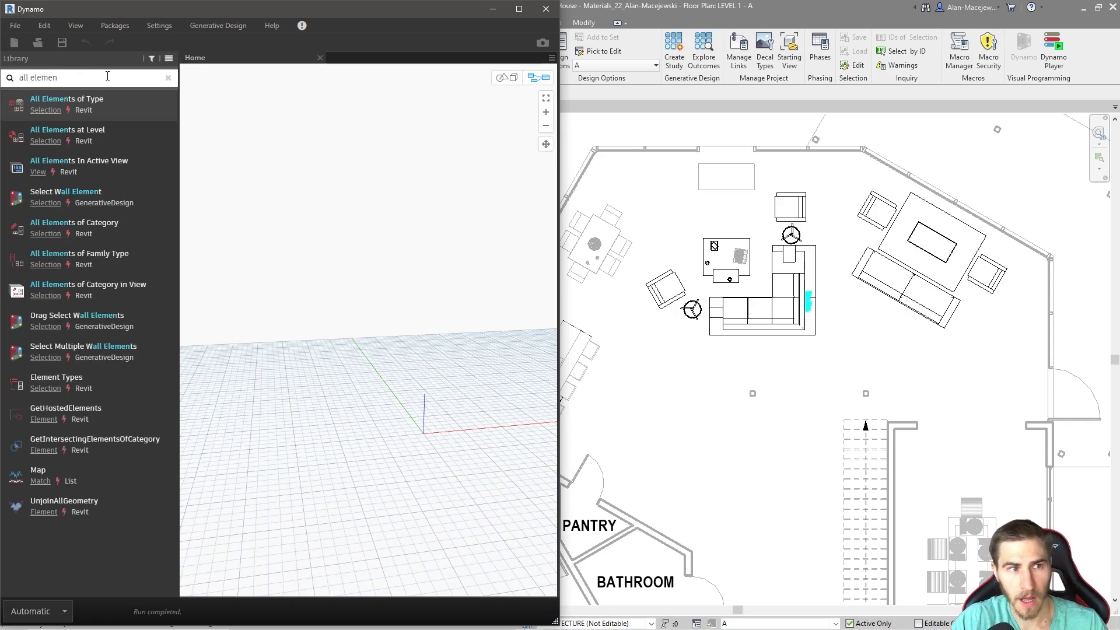
pyautogui.click(79, 165)
pyautogui.moveTo(473, 361); pyautogui.dragTo(367, 256)
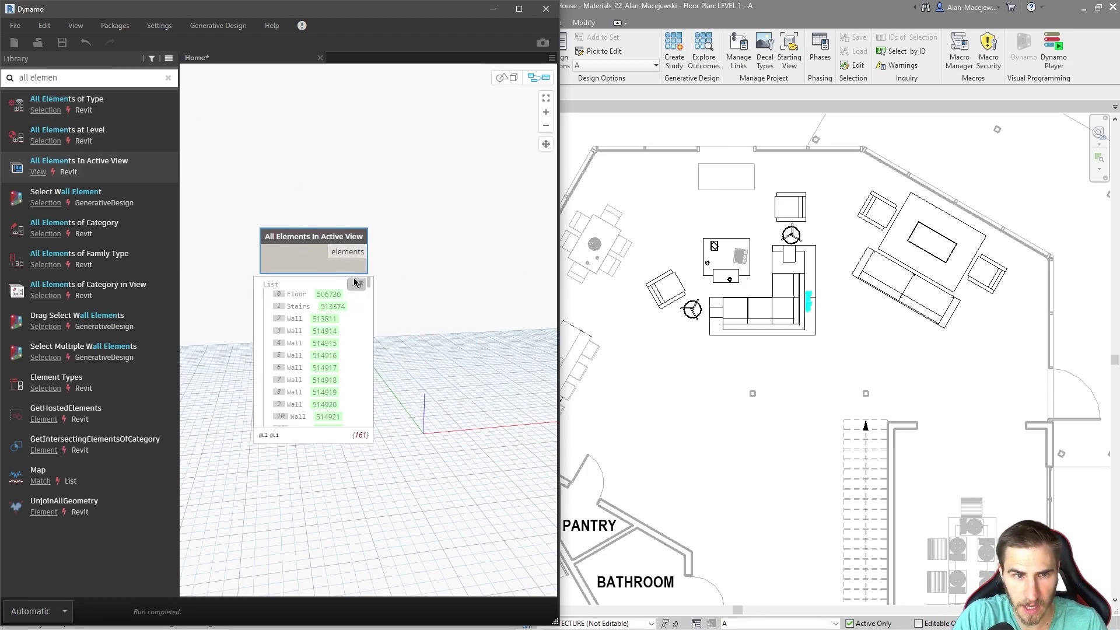
# Search the library for 'loca' and add an Element.GetLocation node.
pyautogui.click(168, 78)
pyautogui.click(116, 77)
pyautogui.write('location')
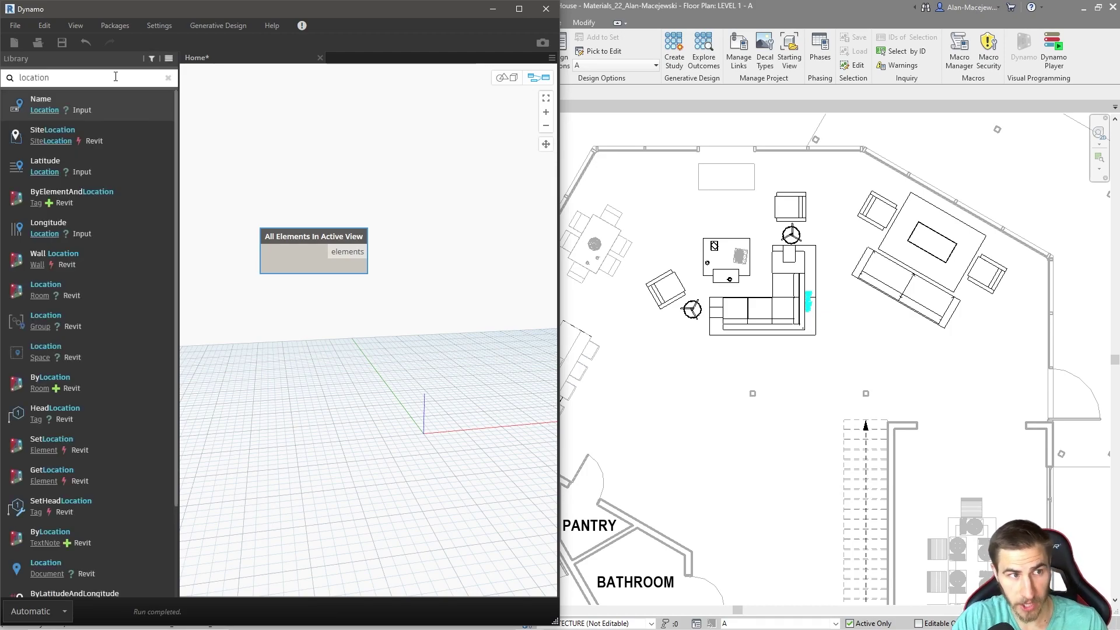
pyautogui.scroll(-3, 83, 400)
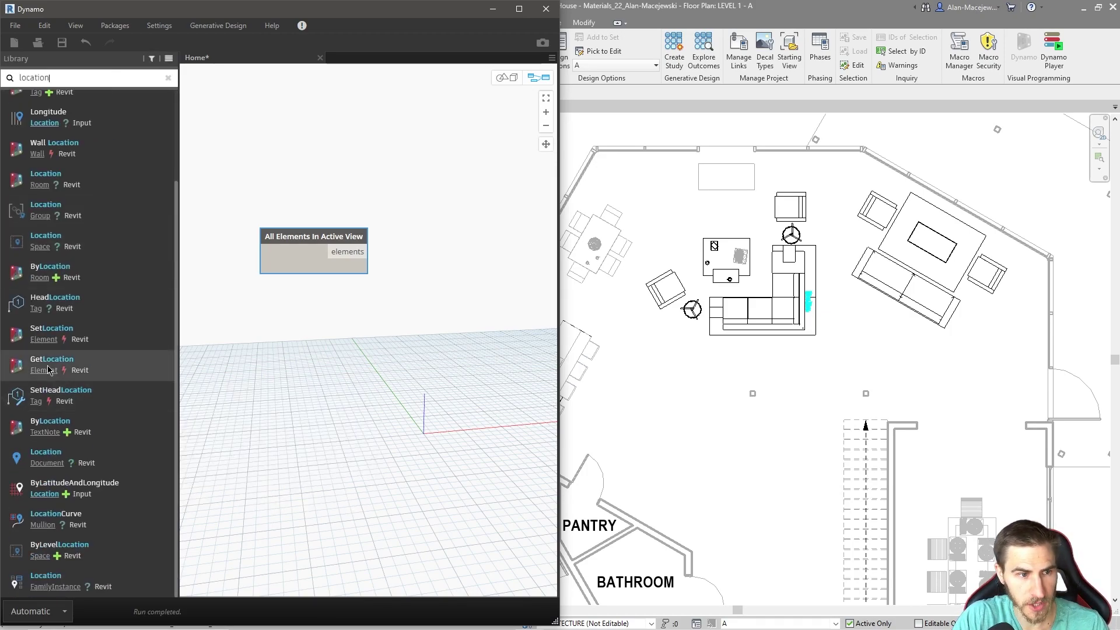
pyautogui.click(117, 366)
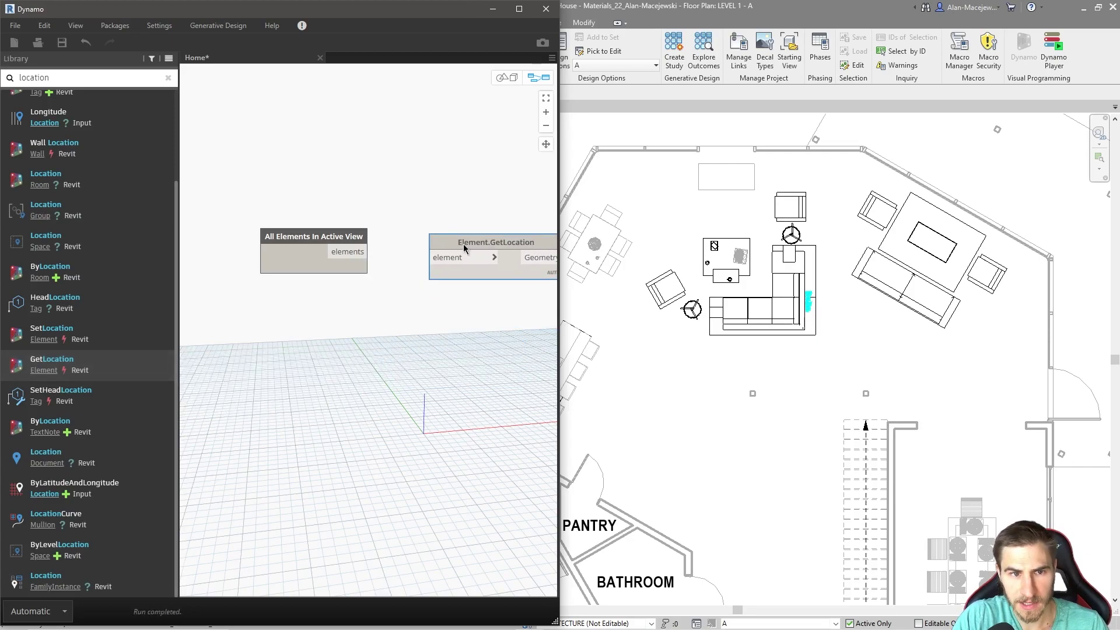
# Wire the elements into Element.GetLocation and inspect the locations in the 3D background preview.
pyautogui.moveTo(366, 252); pyautogui.dragTo(438, 264)
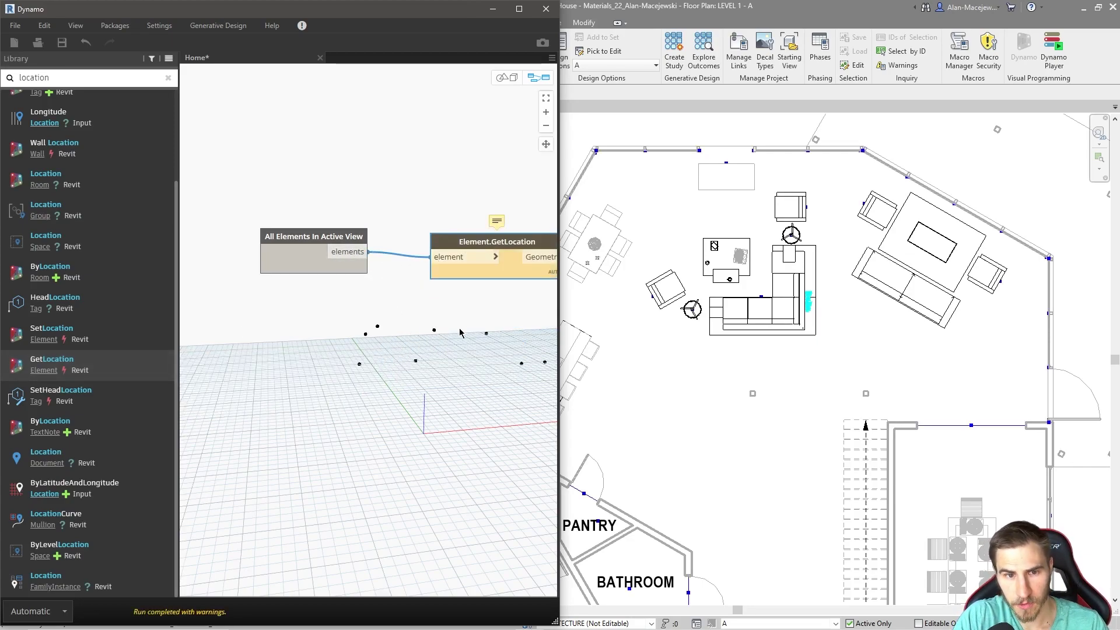
pyautogui.moveTo(439, 264); pyautogui.dragTo(344, 263, button='middle')
pyautogui.click(503, 78)
pyautogui.moveTo(417, 346); pyautogui.dragTo(437, 312, button='right')
pyautogui.scroll(-3, 375, 317)
pyautogui.scroll(2, 400, 263)
pyautogui.moveTo(400, 263); pyautogui.dragTo(370, 377, button='middle')
pyautogui.moveTo(370, 377); pyautogui.dragTo(384, 431, button='right')
pyautogui.moveTo(429, 303)
pyautogui.mouseDown(button='right')
pyautogui.moveTo(418, 292)
pyautogui.moveTo(430, 322)
pyautogui.moveTo(412, 314)
pyautogui.moveTo(419, 284)
pyautogui.mouseUp(button='right')
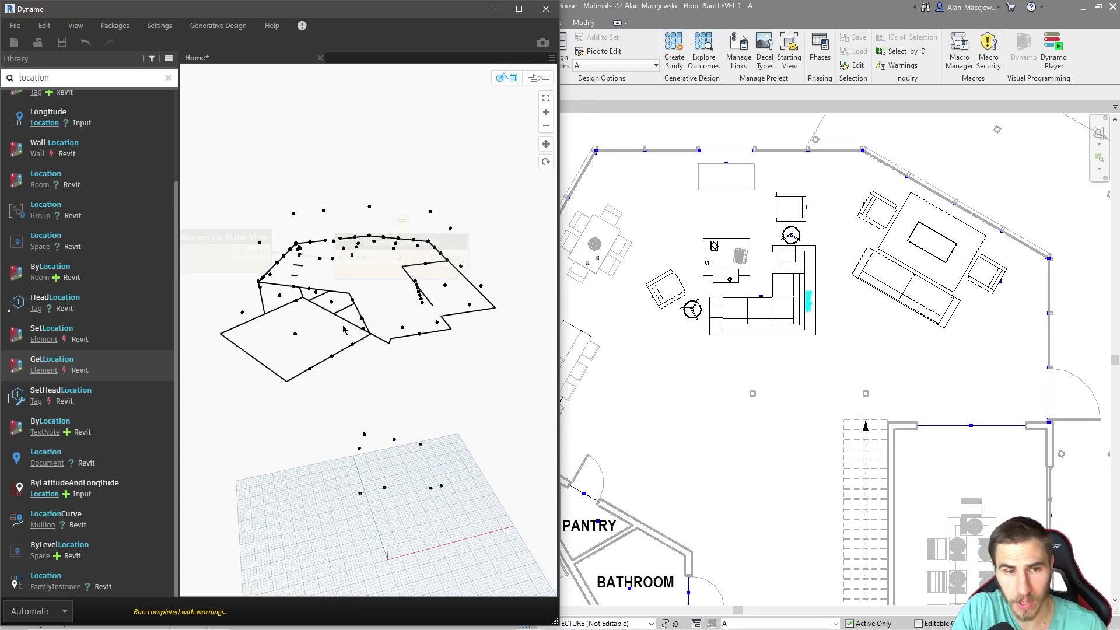
pyautogui.moveTo(321, 340); pyautogui.dragTo(368, 332, button='right')
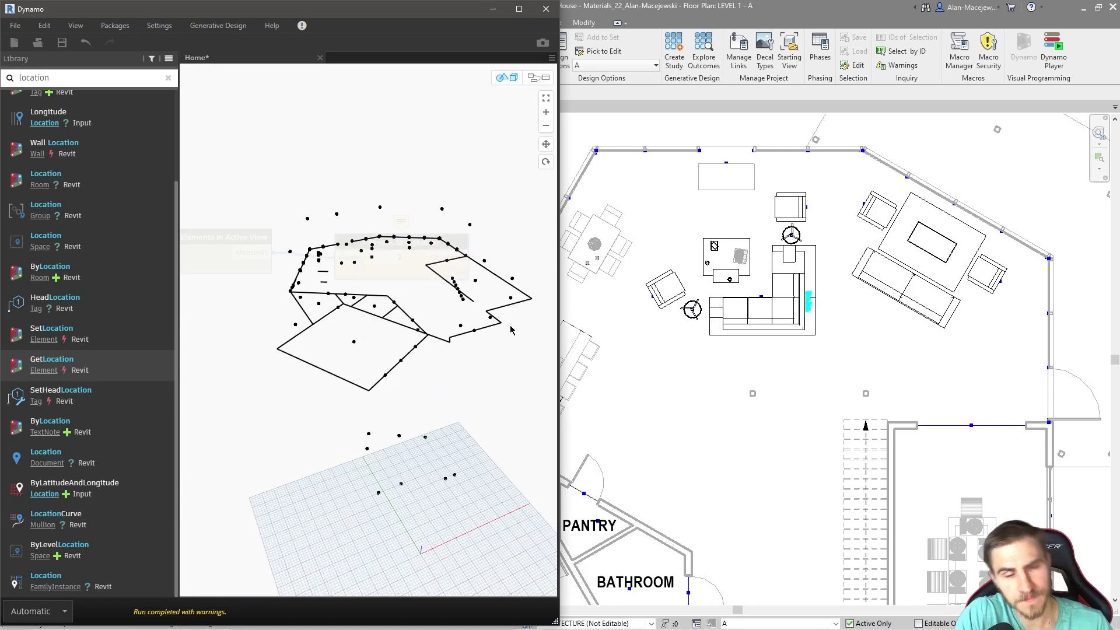
pyautogui.moveTo(394, 277); pyautogui.dragTo(380, 301, button='right')
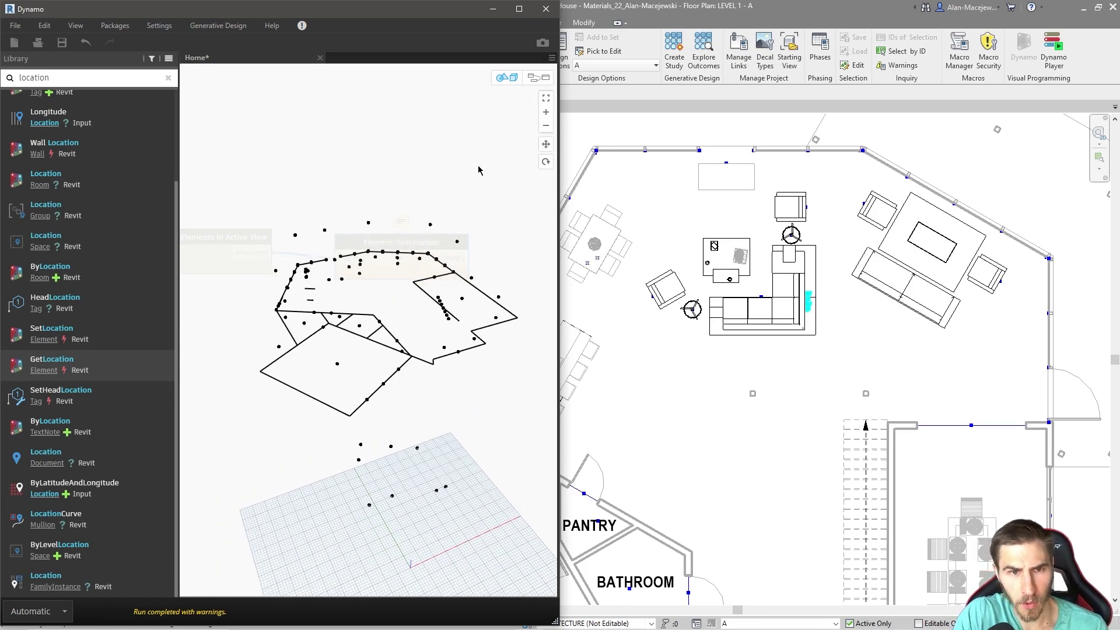
# Minimize Dynamo and pan the Revit floor plan toward the living area.
pyautogui.click(508, 78)
pyautogui.click(505, 77)
pyautogui.scroll(3, 413, 293)
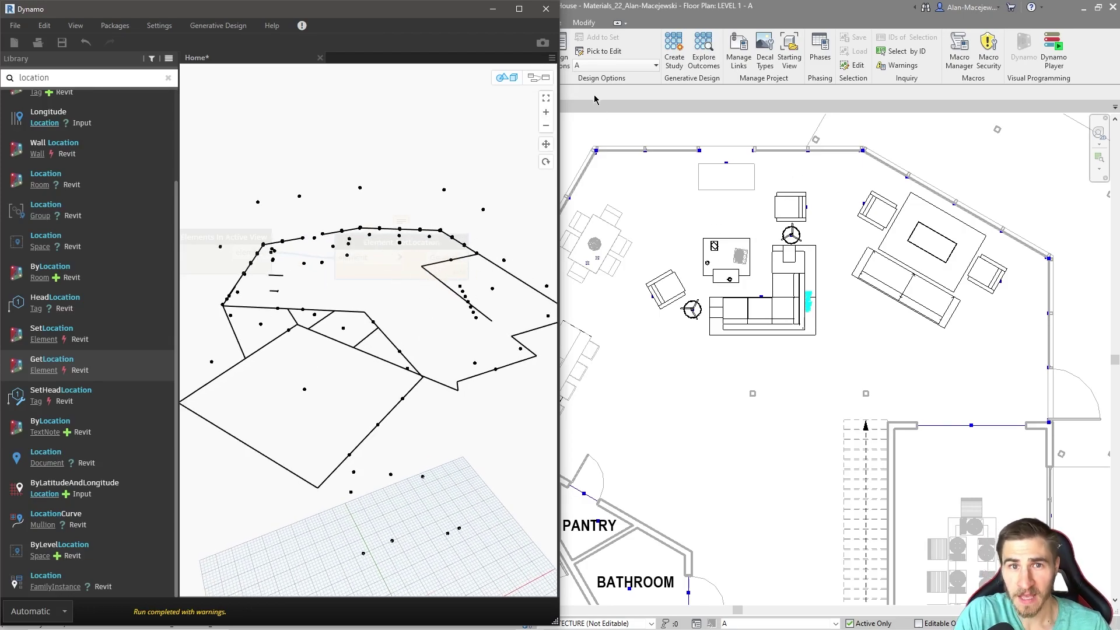
pyautogui.click(493, 8)
pyautogui.moveTo(726, 296); pyautogui.dragTo(790, 305, button='middle')
pyautogui.scroll(2, 456, 347)
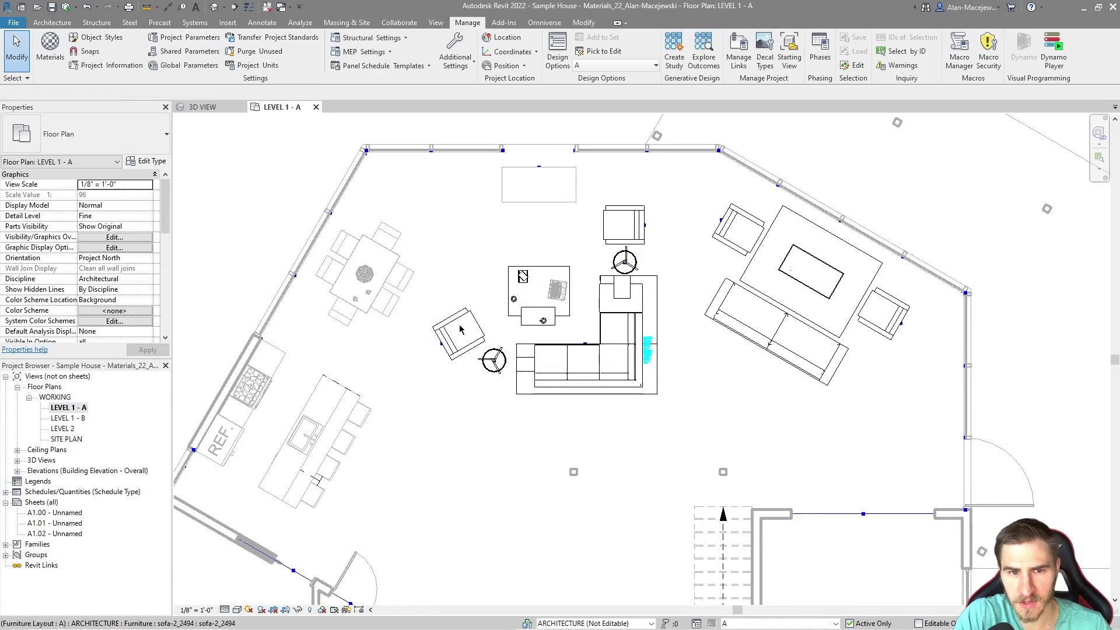
pyautogui.click(451, 363)
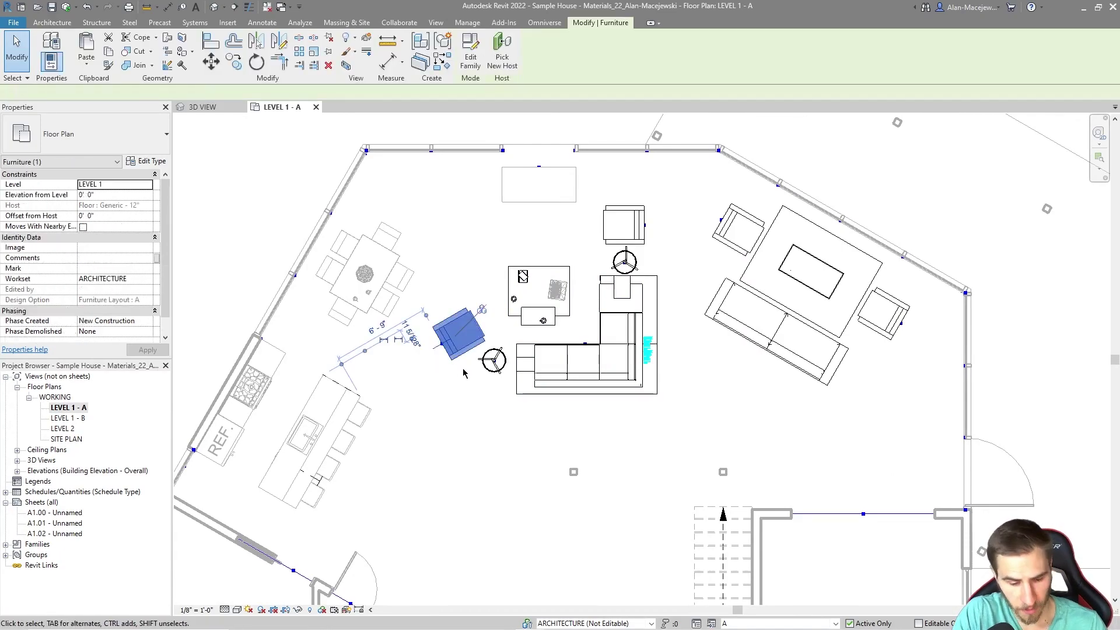
pyautogui.moveTo(461, 344); pyautogui.dragTo(454, 374)
pyautogui.press('space')
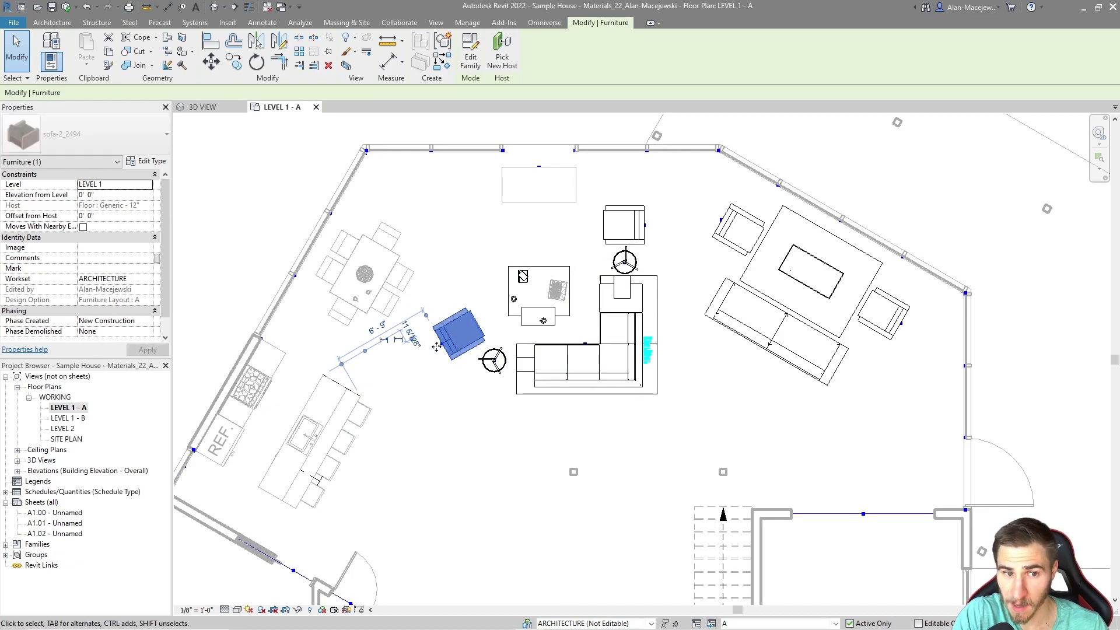
pyautogui.scroll(3, 436, 343)
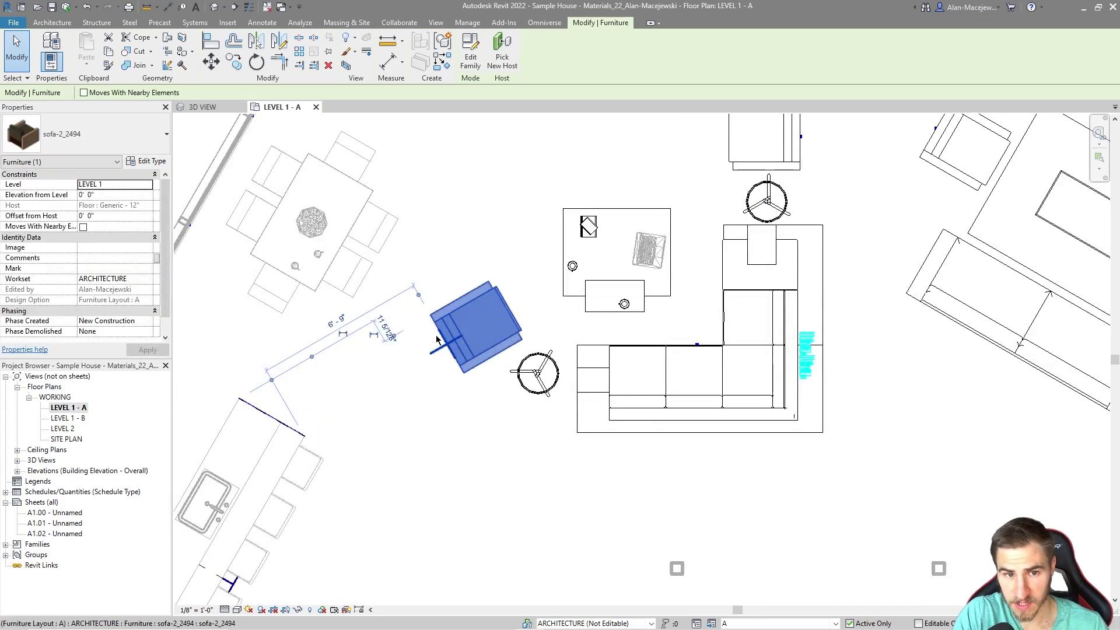
pyautogui.scroll(-2, 444, 390)
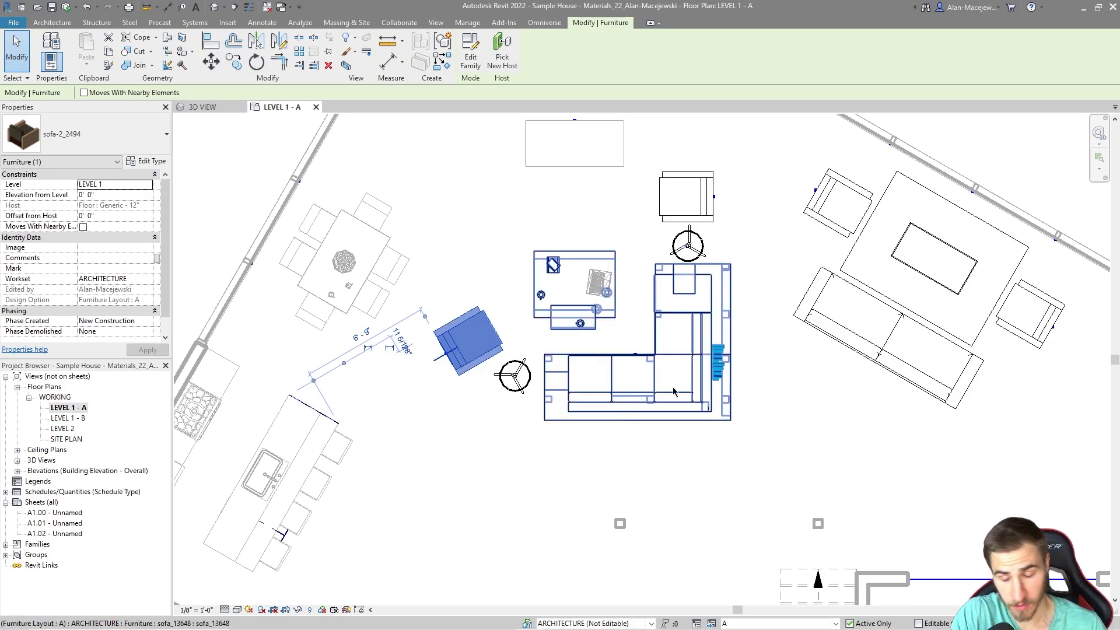
pyautogui.hotkey('alt', 'Tab')
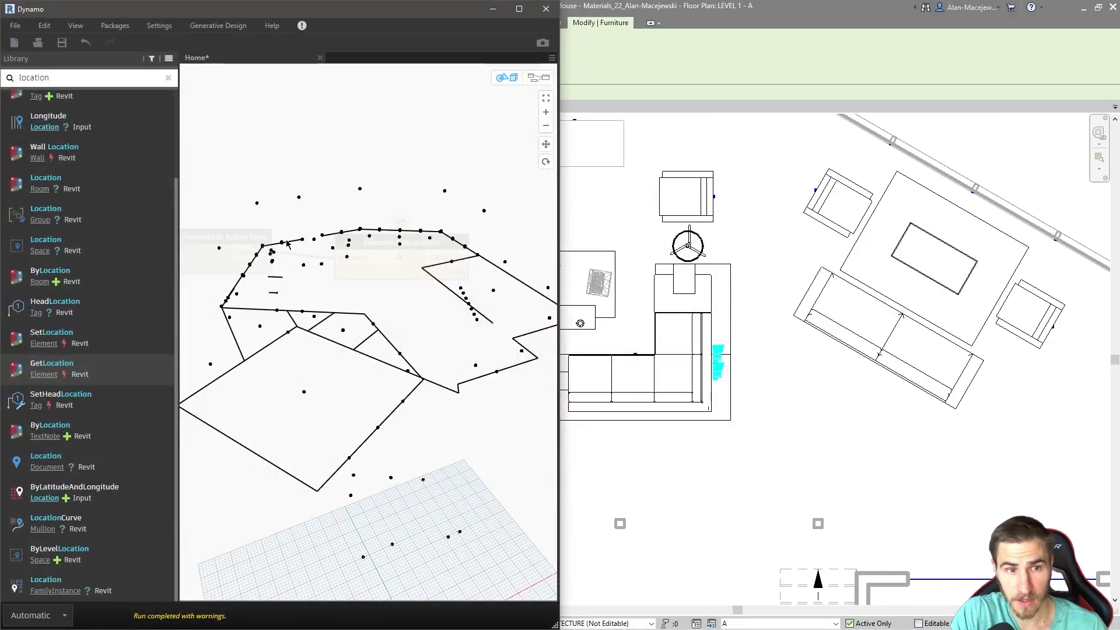
pyautogui.click(493, 8)
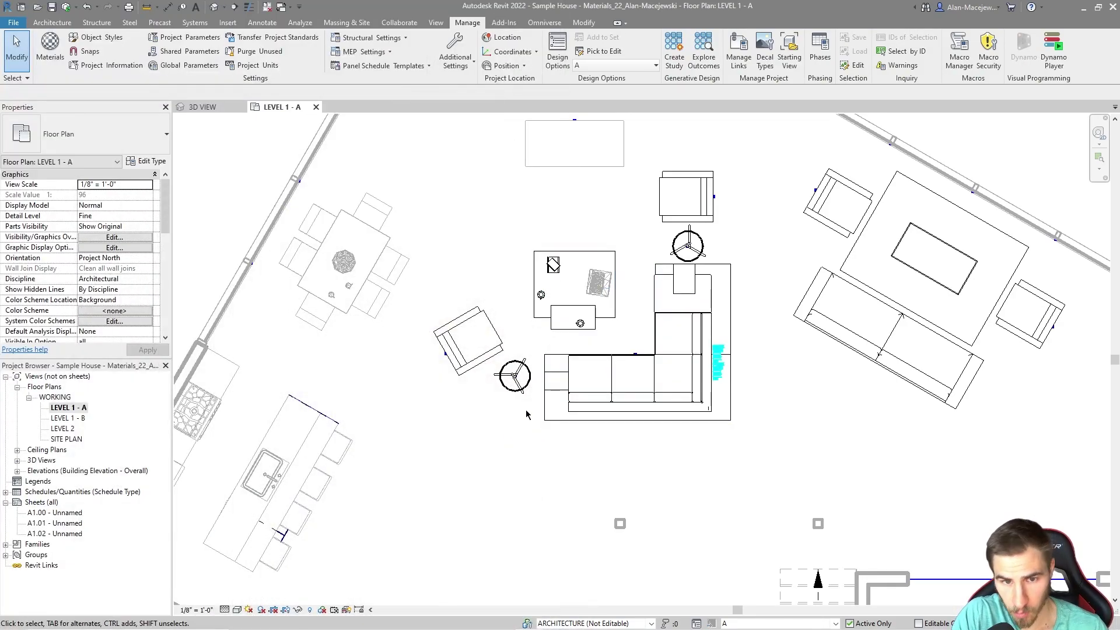
pyautogui.click(455, 353)
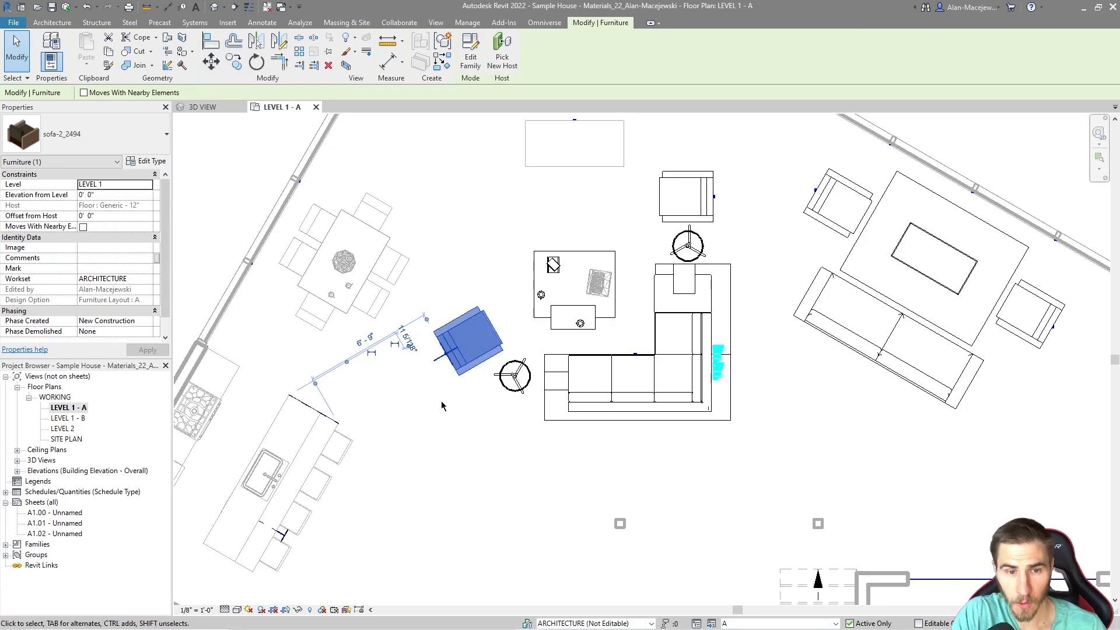
pyautogui.scroll(1, 437, 373)
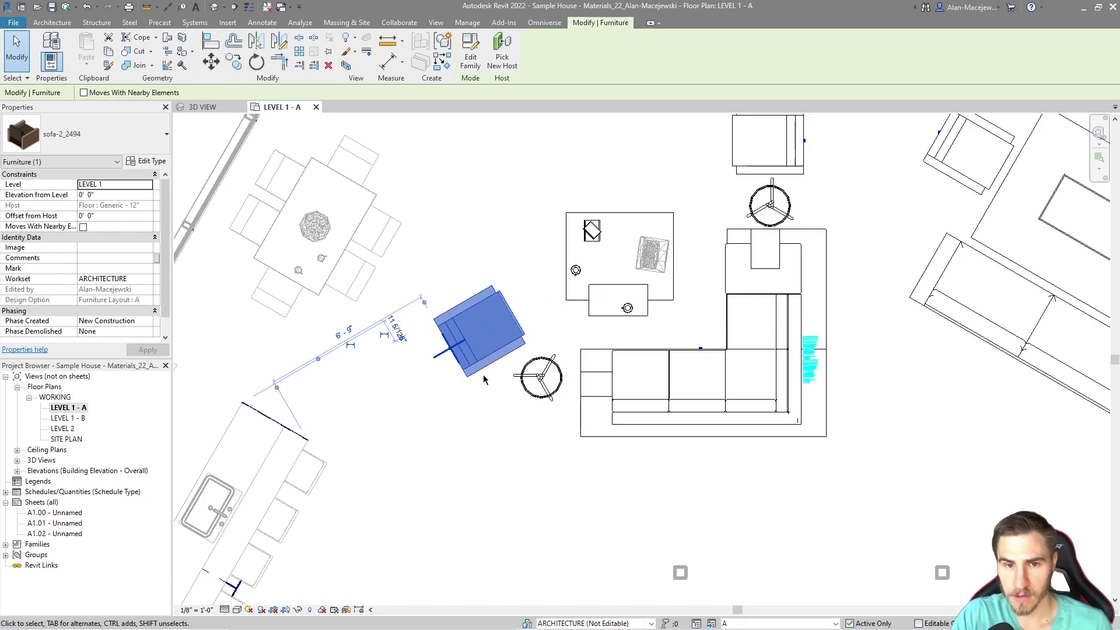
pyautogui.moveTo(453, 342)
pyautogui.mouseDown()
pyautogui.moveTo(378, 346)
pyautogui.moveTo(391, 371)
pyautogui.moveTo(435, 391)
pyautogui.moveTo(454, 344)
pyautogui.moveTo(338, 331)
pyautogui.moveTo(436, 392)
pyautogui.moveTo(383, 340)
pyautogui.moveTo(455, 345)
pyautogui.mouseUp()
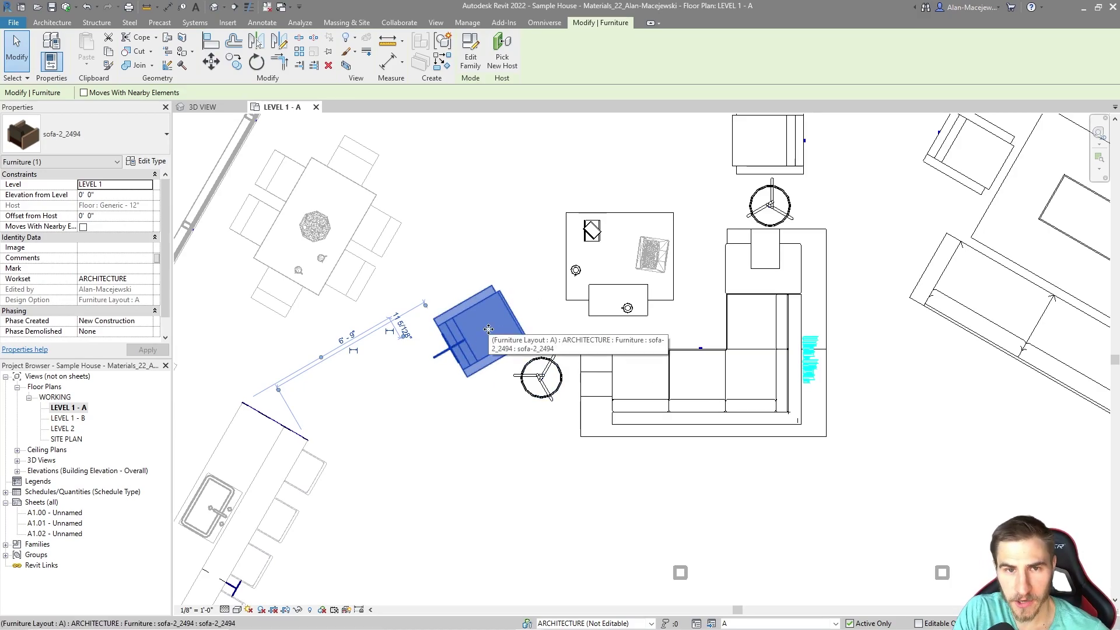
pyautogui.moveTo(488, 329); pyautogui.dragTo(514, 350)
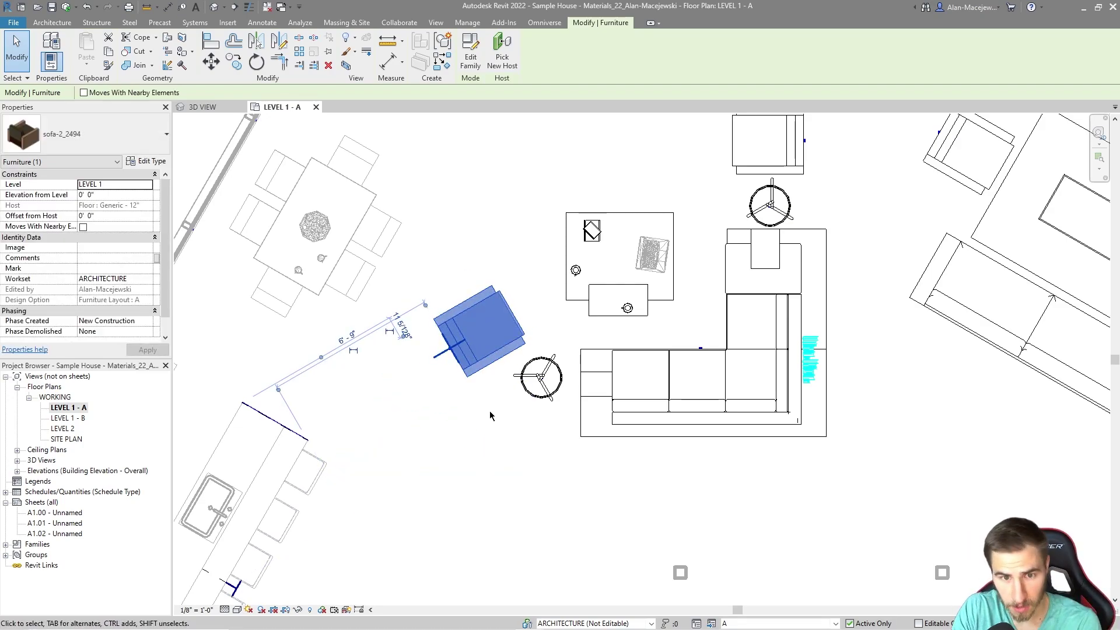
pyautogui.press('Escape')
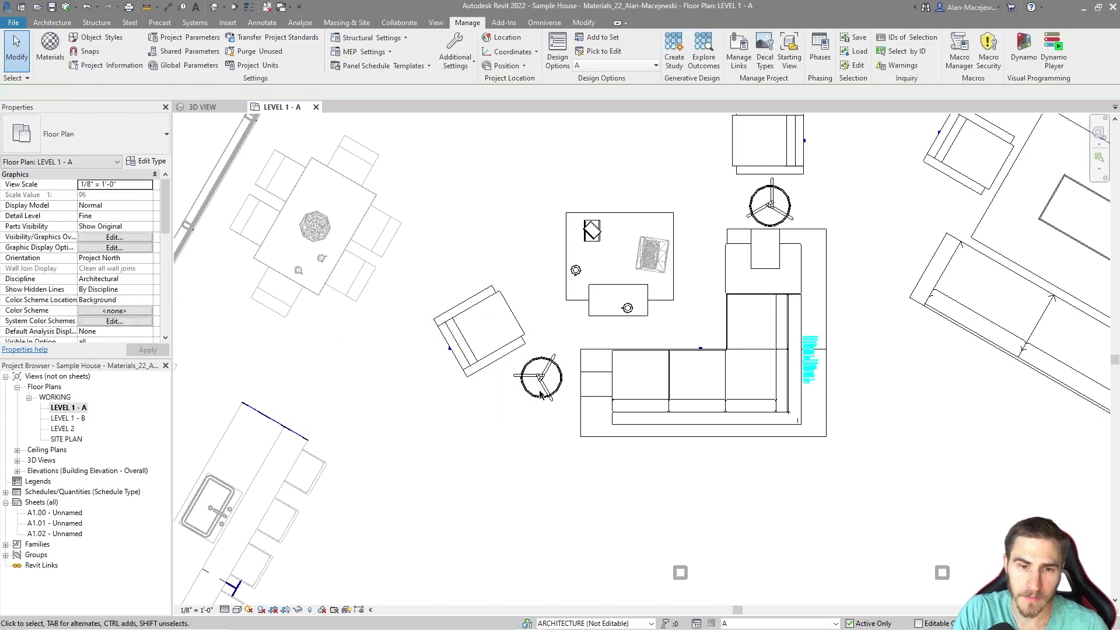
pyautogui.click(540, 395)
pyautogui.press('Escape')
pyautogui.click(553, 402)
pyautogui.press('Escape')
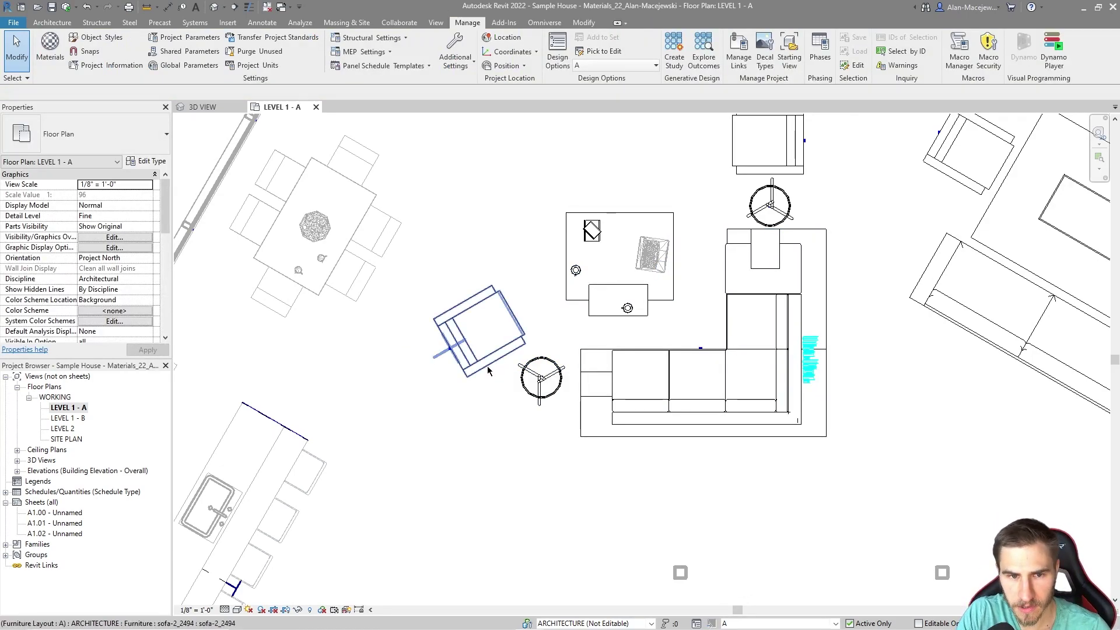
pyautogui.click(489, 371)
# Edit the sofa-2_2494 armchair family and show its Ref. Level plan with 2' - 8" dimensions.
pyautogui.doubleClick(460, 315)
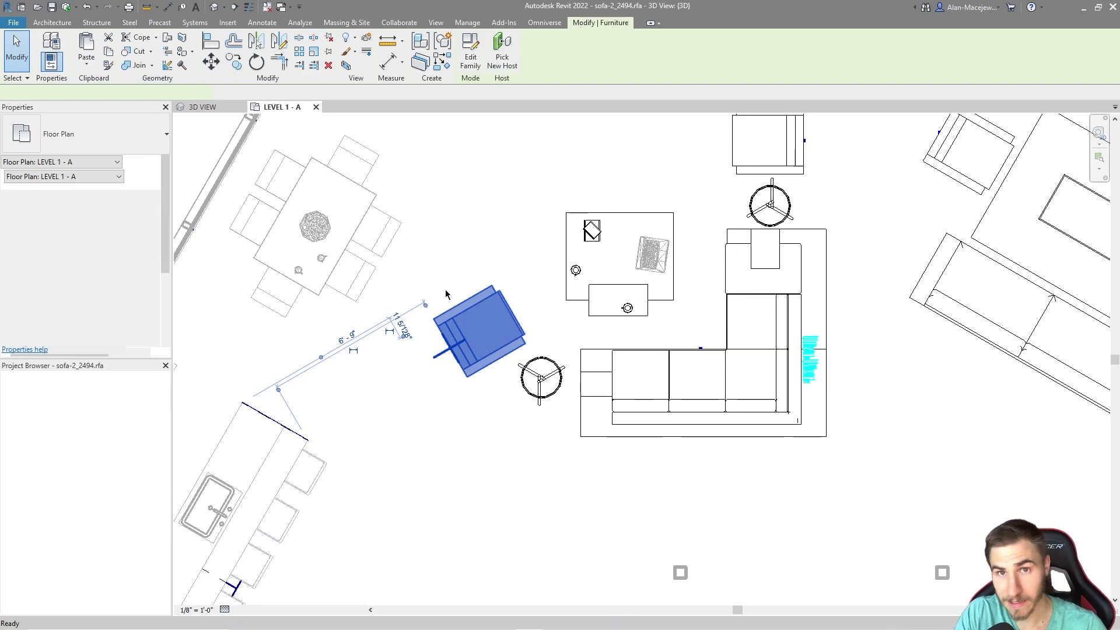
pyautogui.keyDown('shift'); pyautogui.moveTo(738, 355); pyautogui.dragTo(483, 321, button='middle'); pyautogui.keyUp('shift')
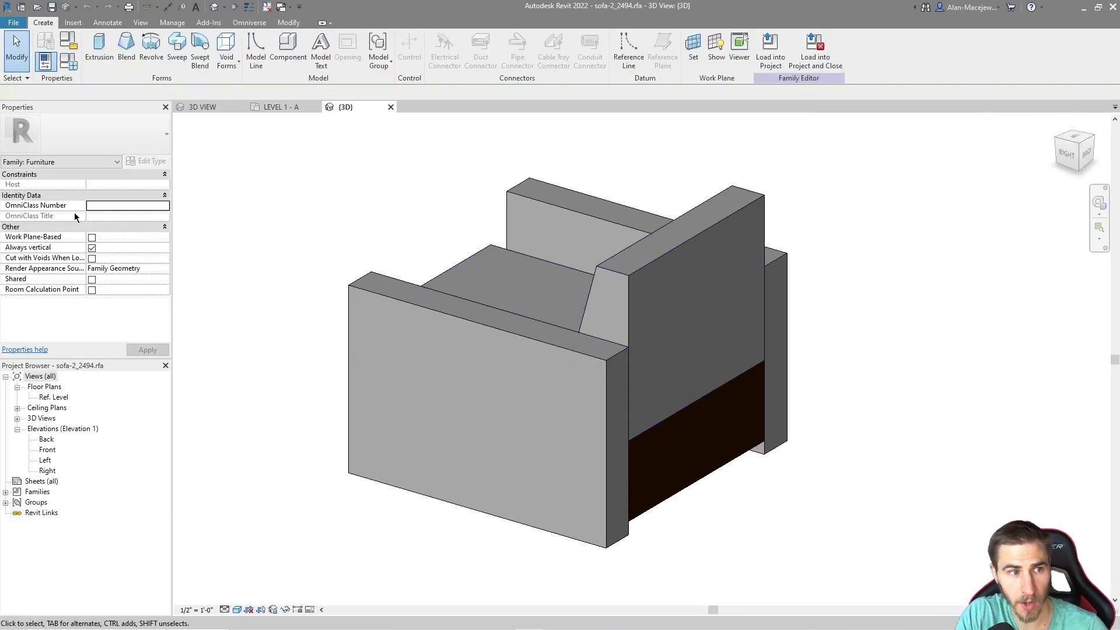
pyautogui.doubleClick(54, 397)
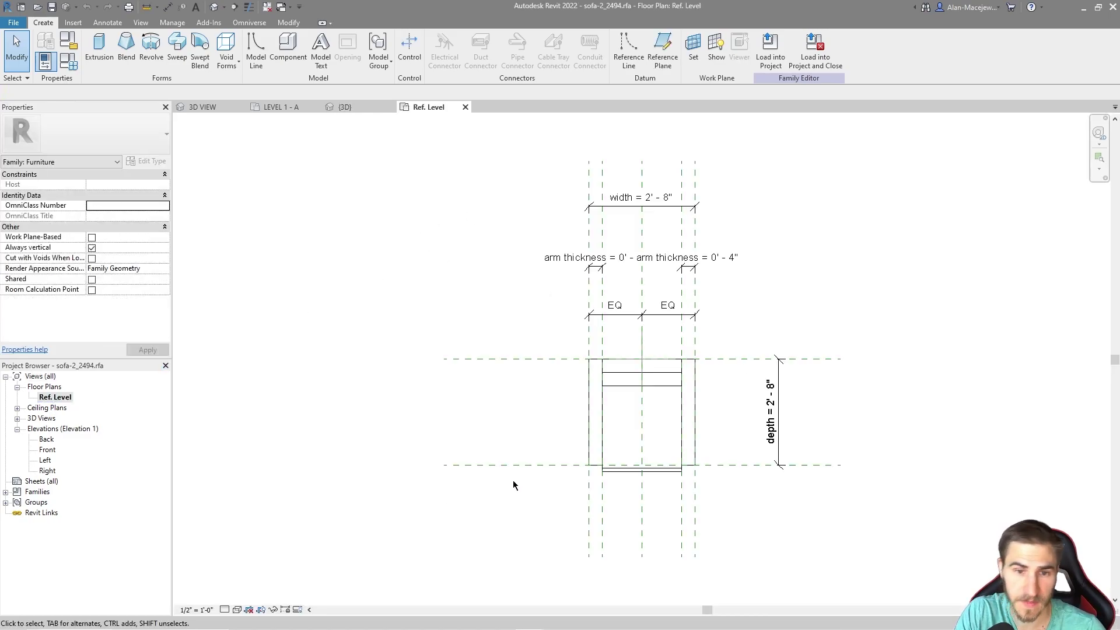
pyautogui.scroll(1, 842, 483)
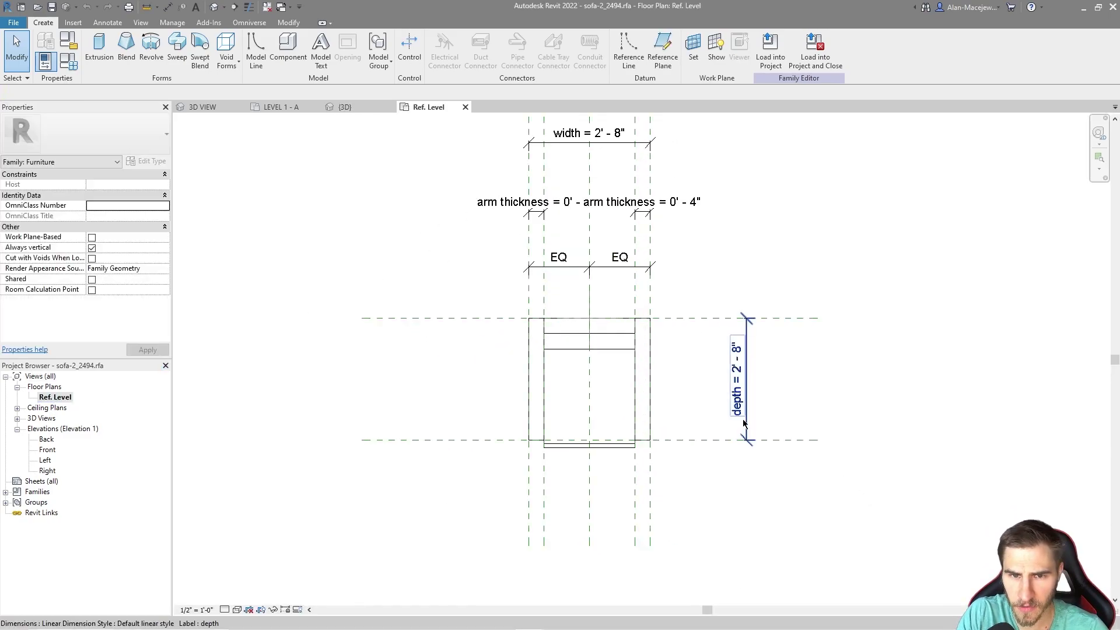
pyautogui.moveTo(697, 438); pyautogui.dragTo(680, 432, button='middle')
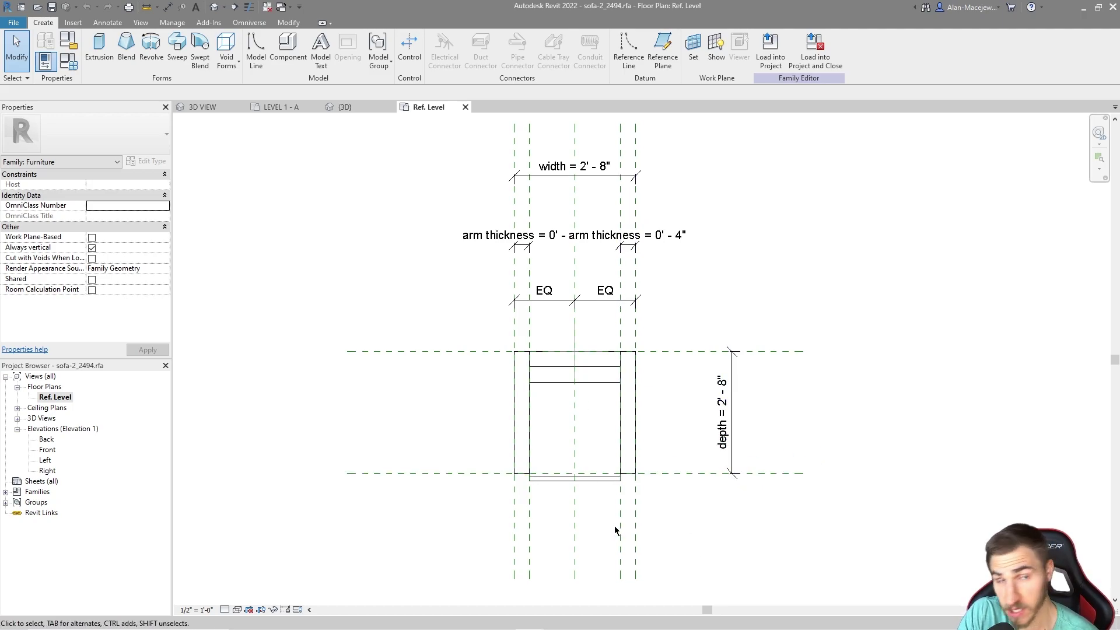
# Create a new family from the English-Imperial Generic Model.rft template.
pyautogui.click(15, 24)
pyautogui.moveTo(41, 67)
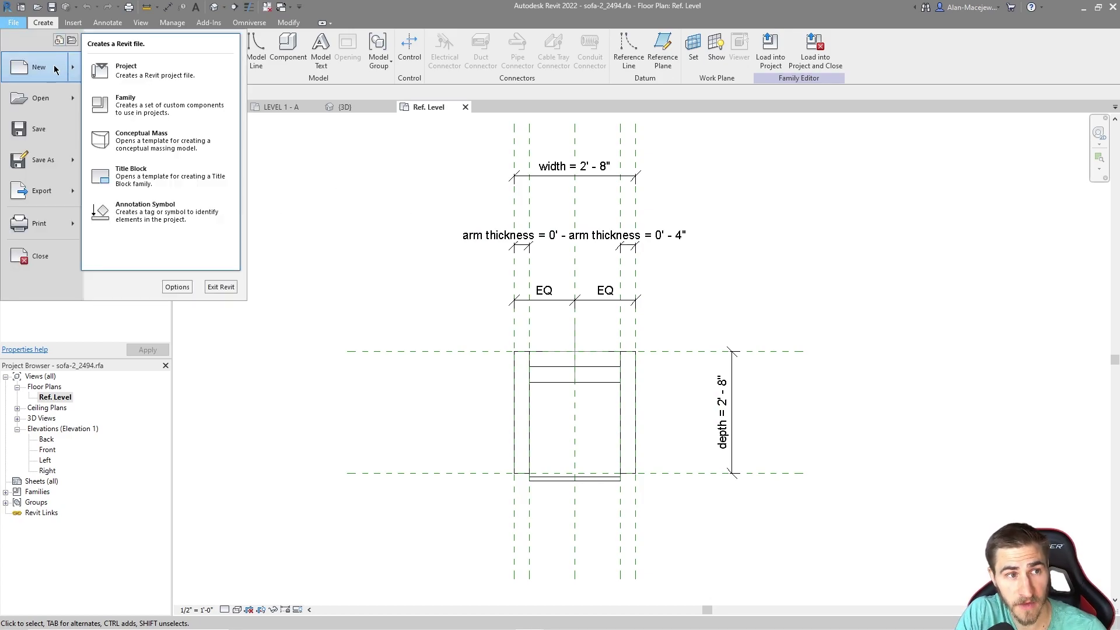
pyautogui.click(163, 106)
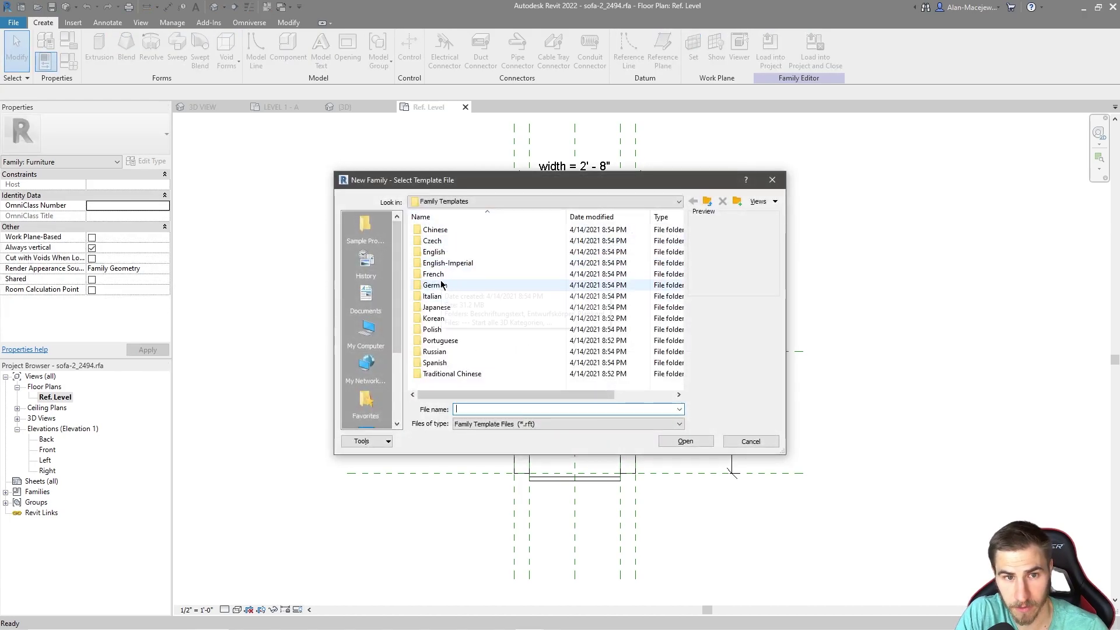
pyautogui.doubleClick(443, 252)
pyautogui.scroll(-6, 506, 285)
pyautogui.press('BackSpace')
pyautogui.doubleClick(493, 263)
pyautogui.scroll(-1, 495, 269)
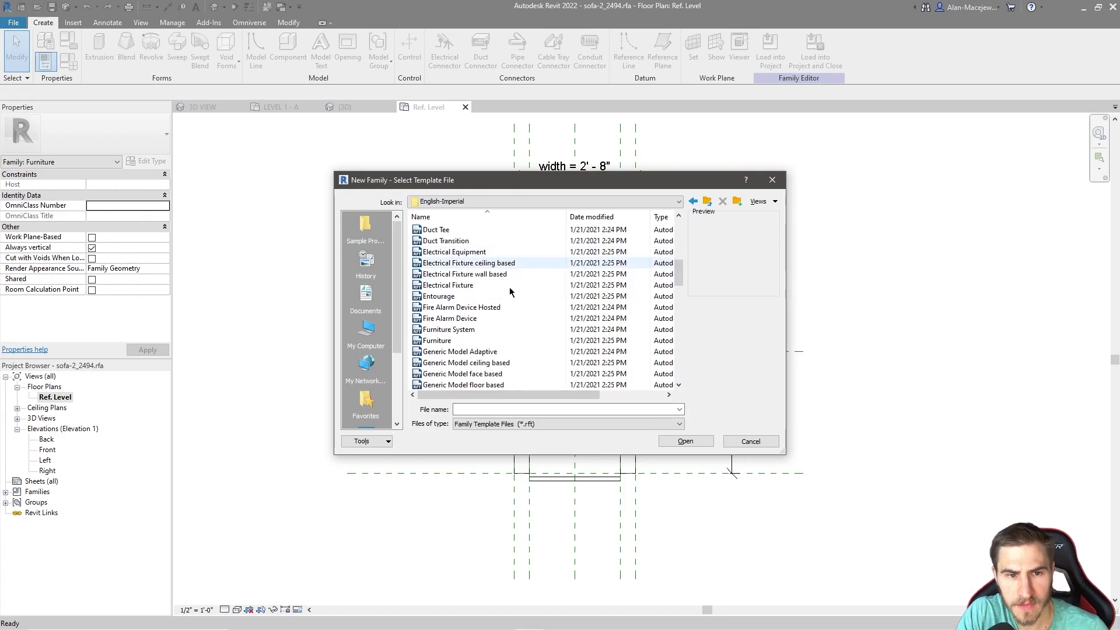
pyautogui.scroll(-3, 503, 333)
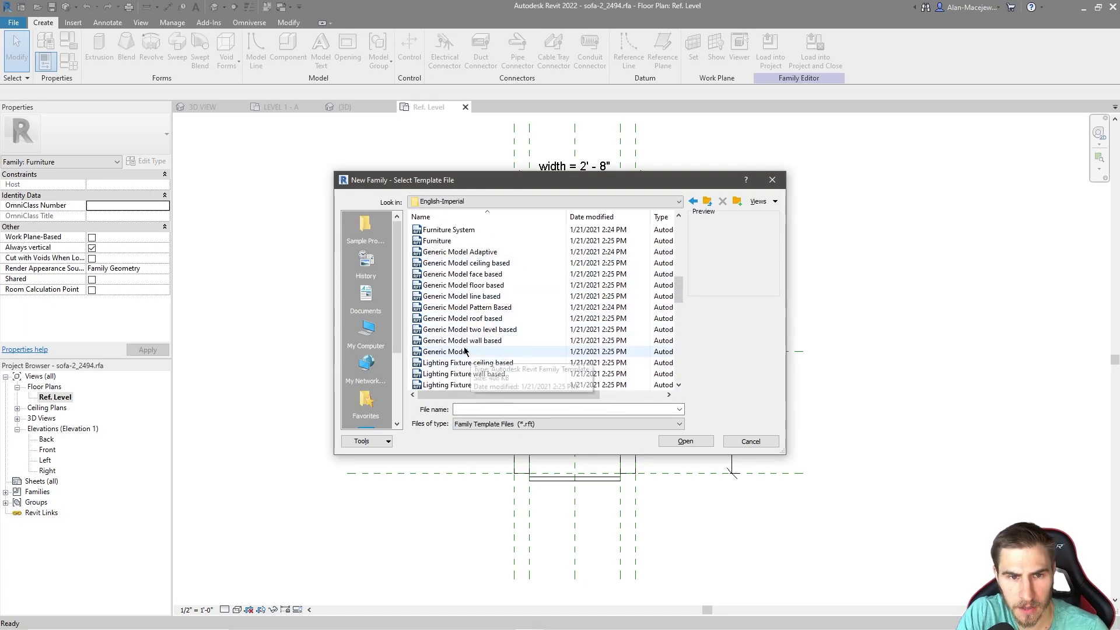
pyautogui.click(502, 351)
pyautogui.click(699, 443)
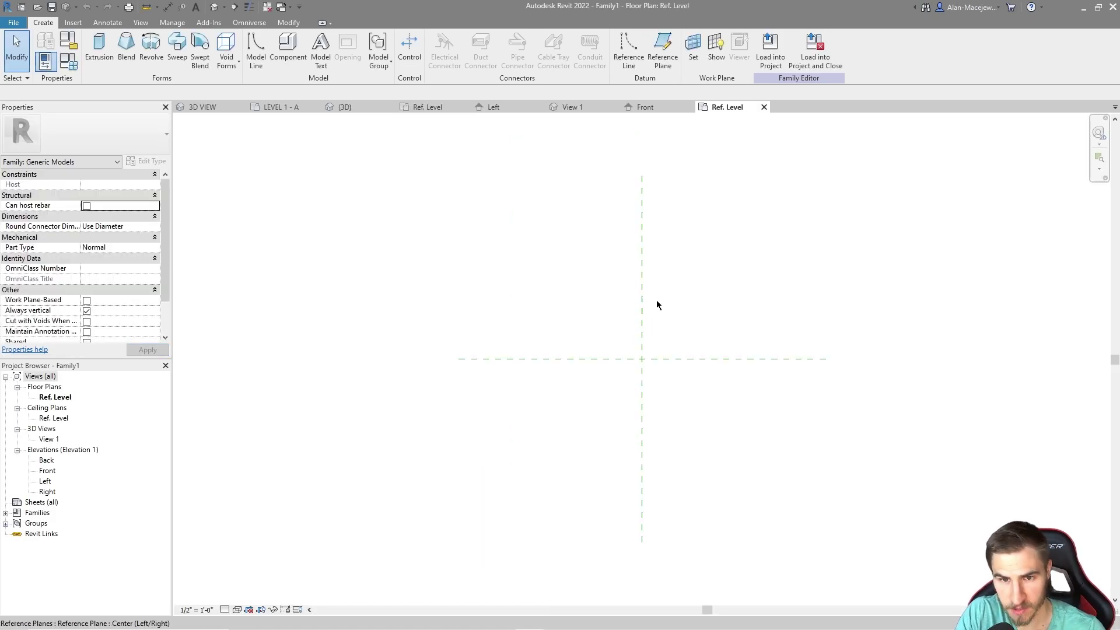
# Inspect the Center (Front/Back) plane's Defines Origin setting, then start the Reference Plane tool.
pyautogui.scroll(2, 651, 351)
pyautogui.click(645, 368)
pyautogui.moveTo(665, 338); pyautogui.dragTo(615, 344, button='middle')
pyautogui.click(634, 316)
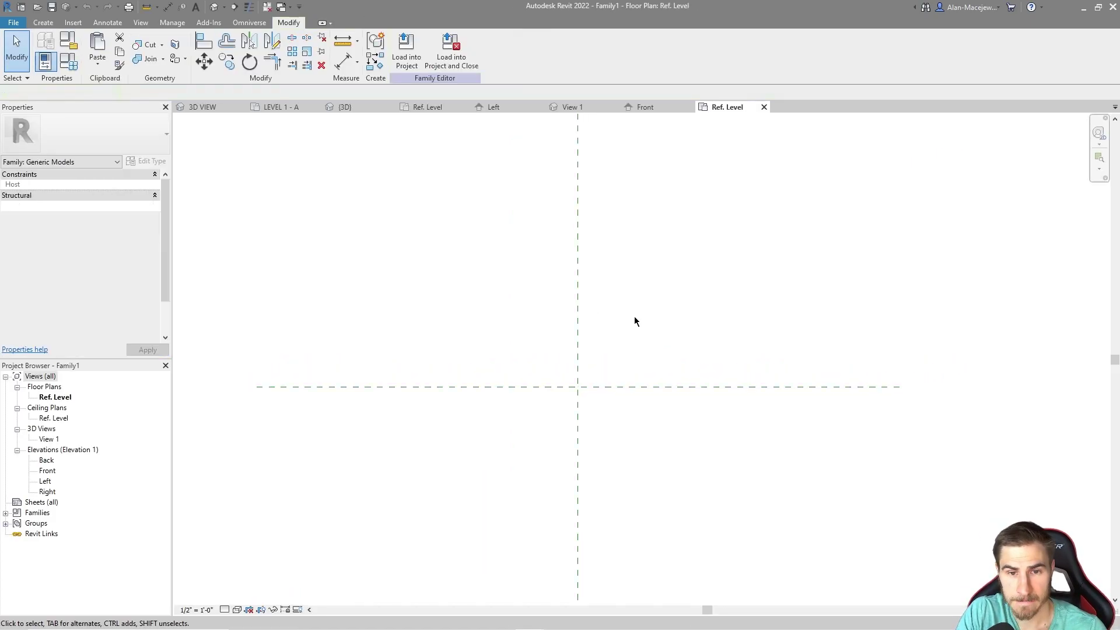
pyautogui.click(615, 386)
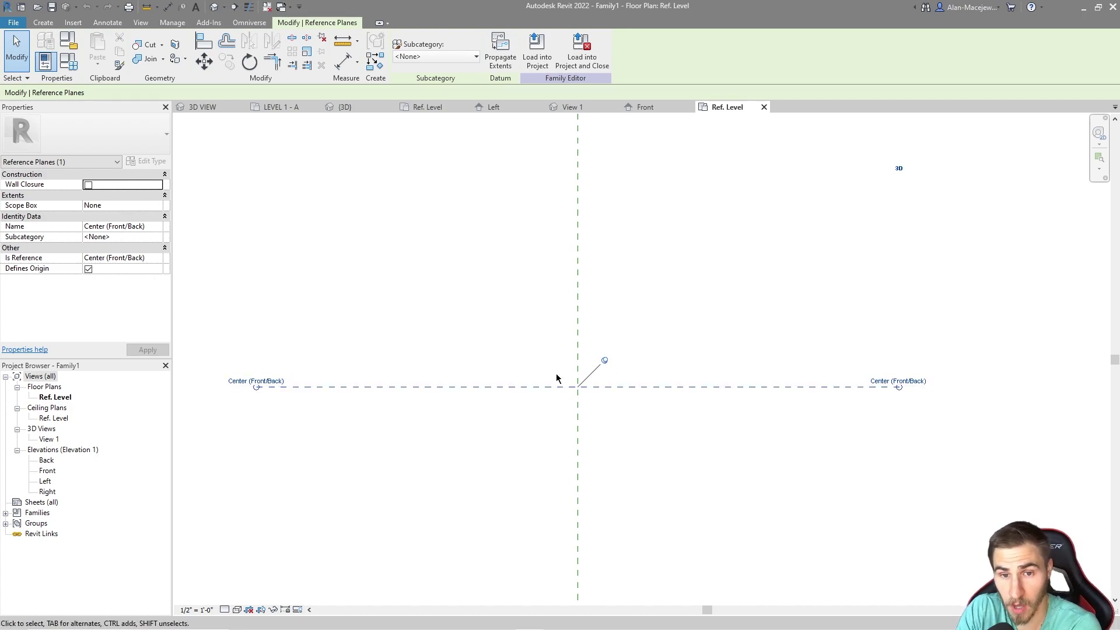
pyautogui.scroll(-5, 723, 426)
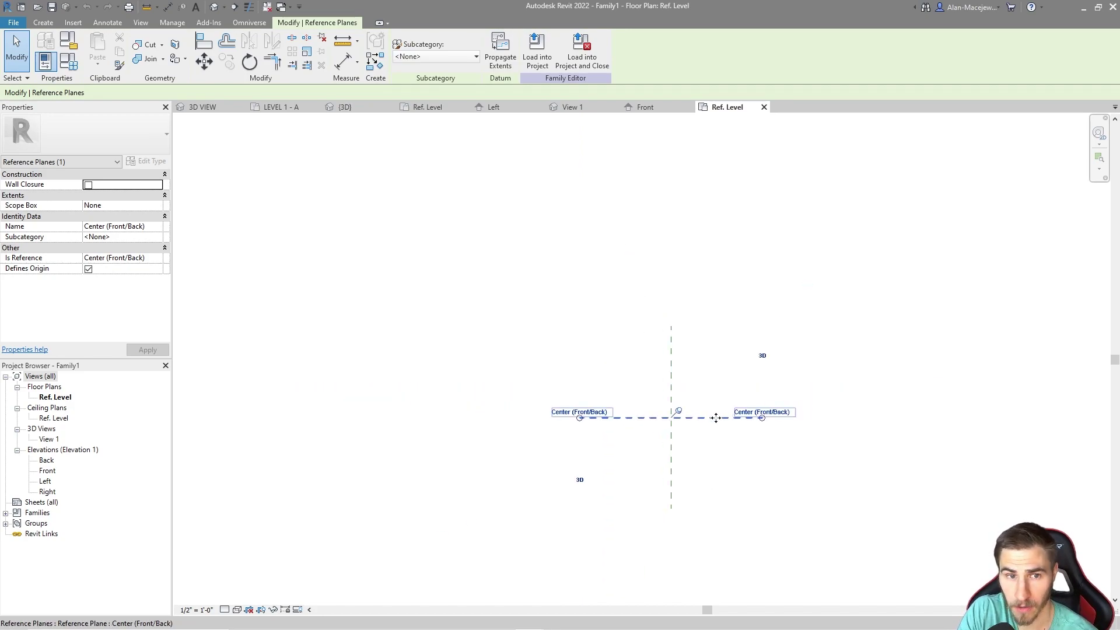
pyautogui.moveTo(190, 157); pyautogui.dragTo(370, 297)
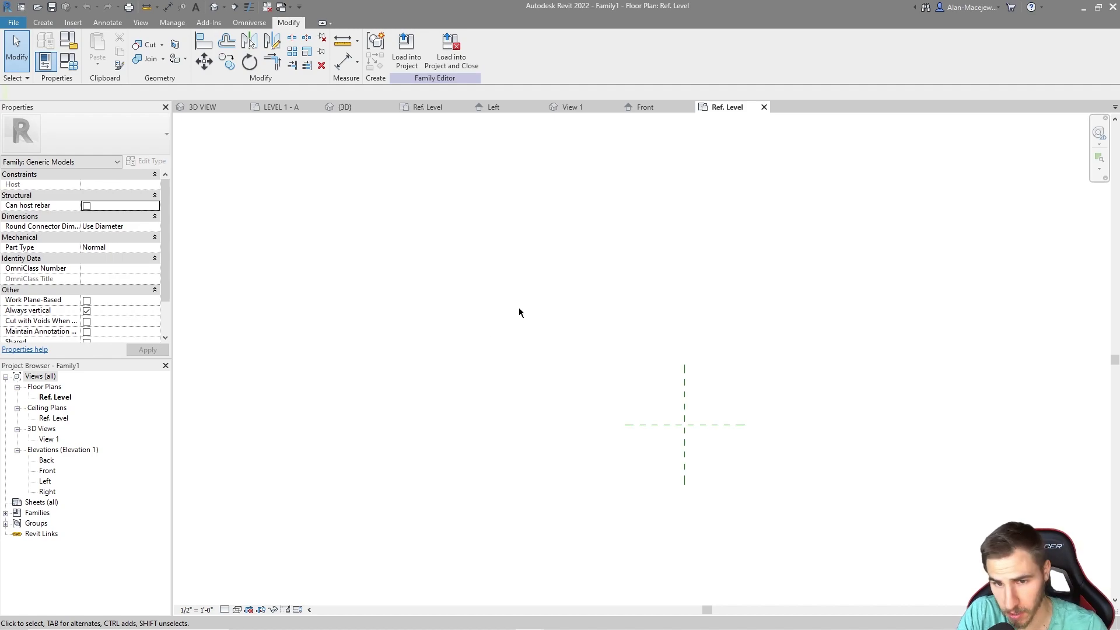
pyautogui.scroll(2, 734, 474)
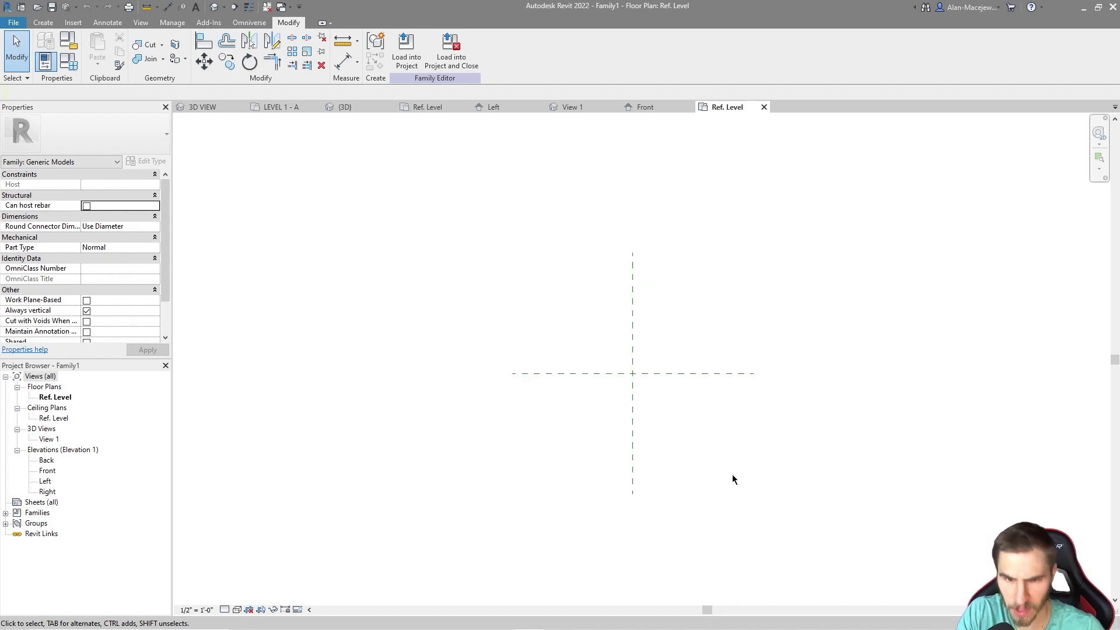
pyautogui.scroll(2, 646, 377)
pyautogui.scroll(5, 649, 388)
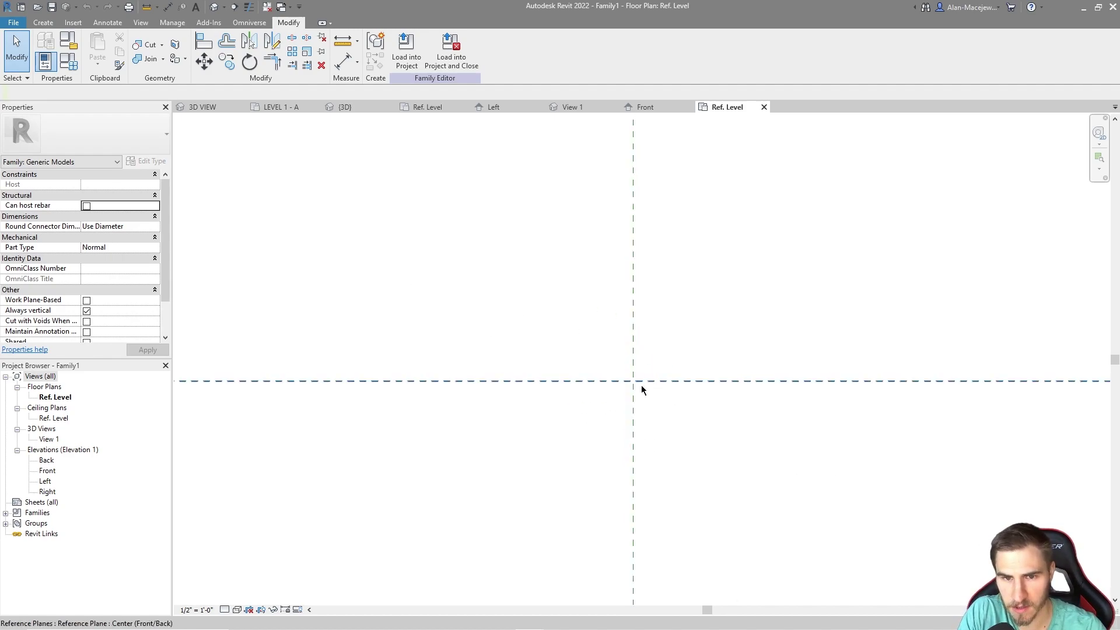
pyautogui.scroll(-5, 547, 419)
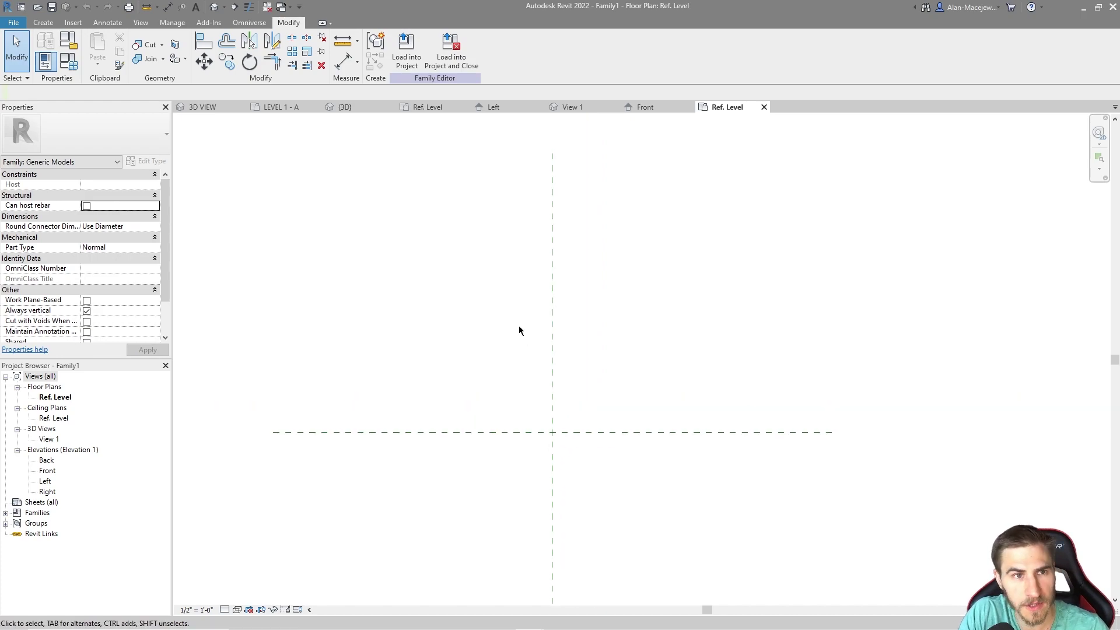
pyautogui.click(43, 22)
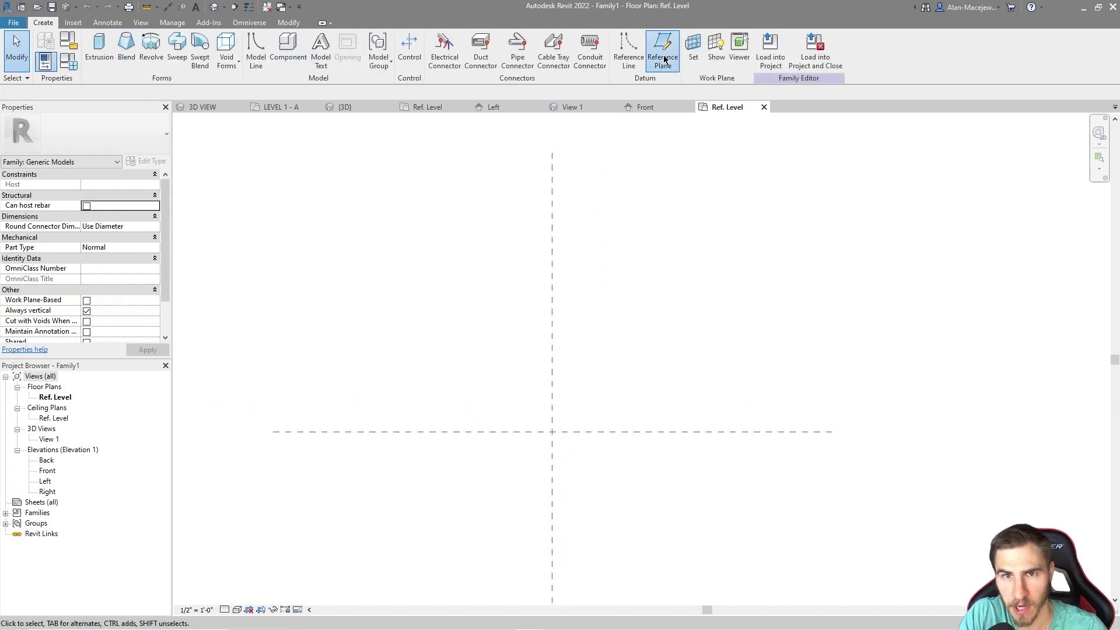
pyautogui.click(664, 58)
# Draw a diagonal reference plane at 30° in Family1.
pyautogui.click(423, 234)
pyautogui.click(954, 540)
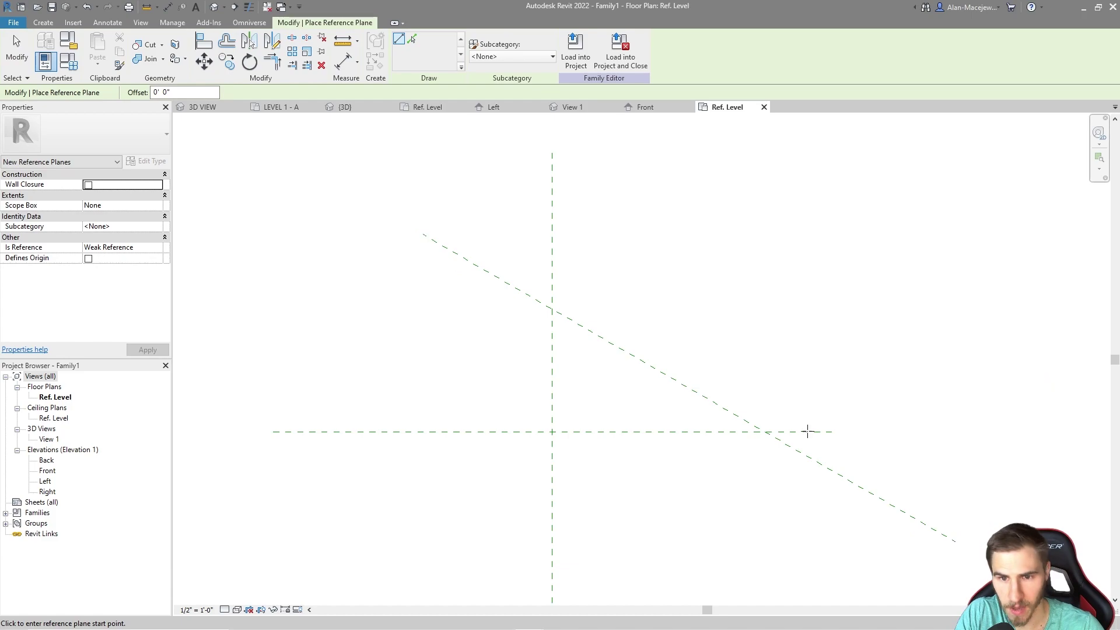
pyautogui.press('Escape')
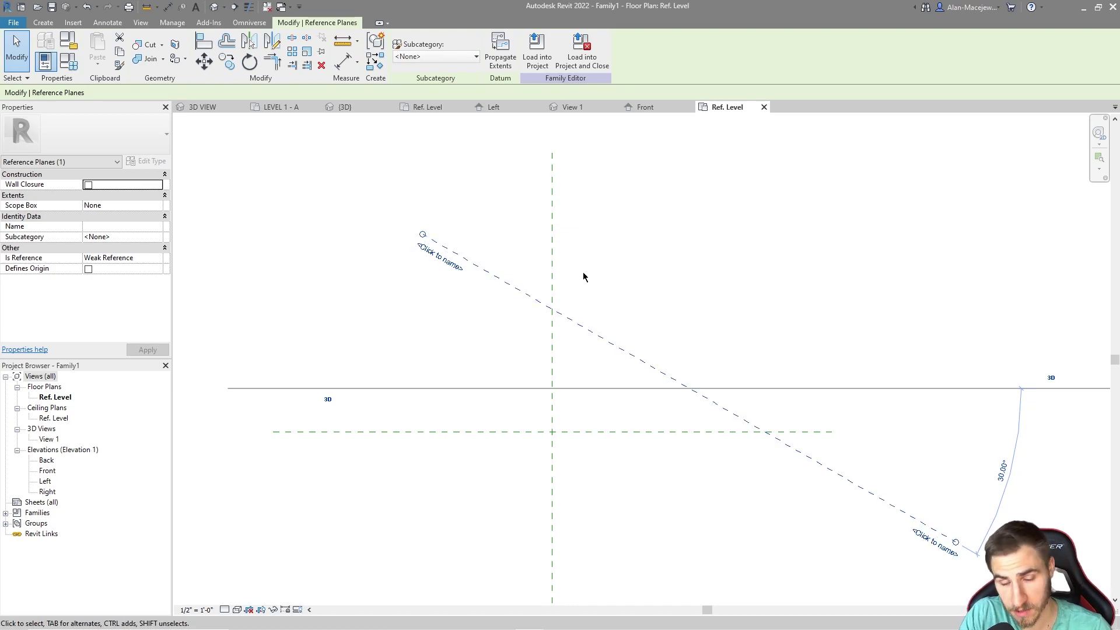
pyautogui.press('Escape')
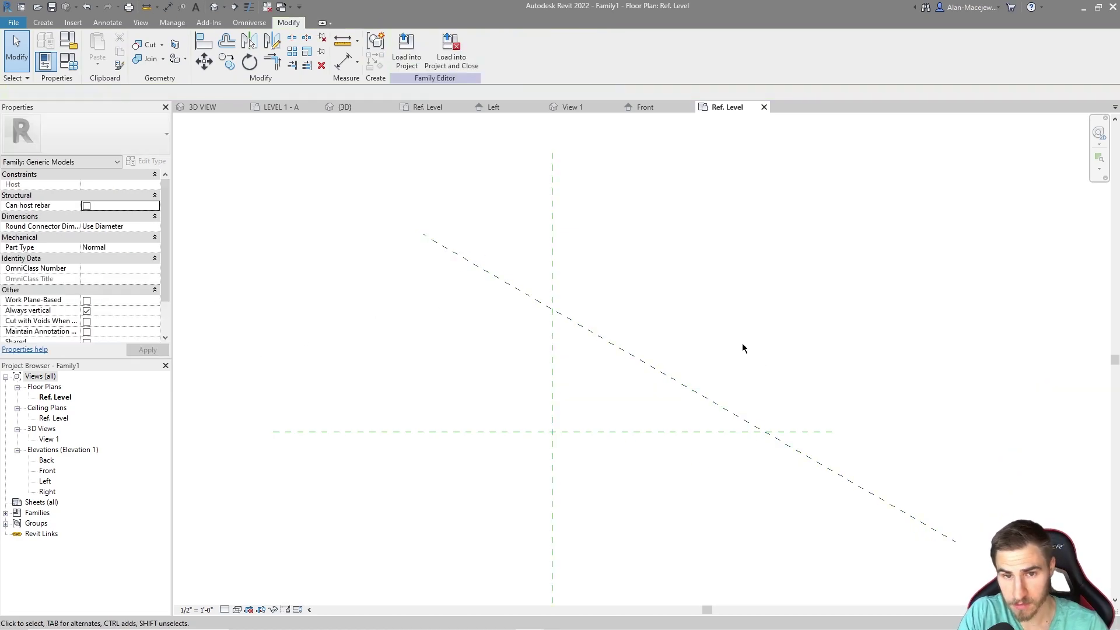
# Close Family1's Ref. Level and Front views and return to the sofa's Ref. Level plan.
pyautogui.click(763, 107)
pyautogui.click(690, 108)
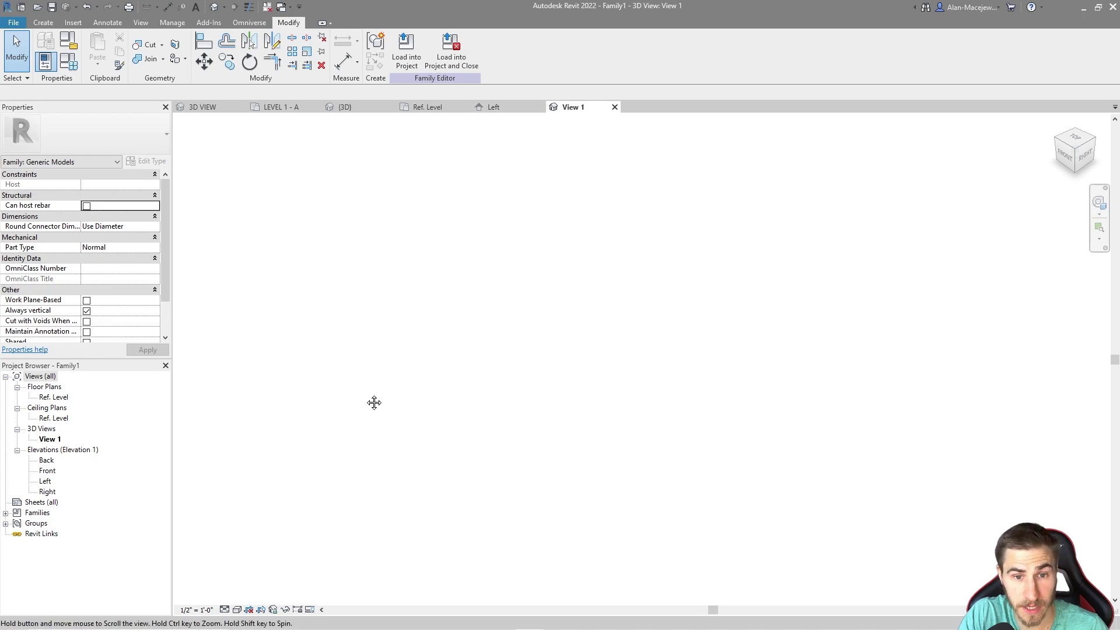
pyautogui.click(435, 109)
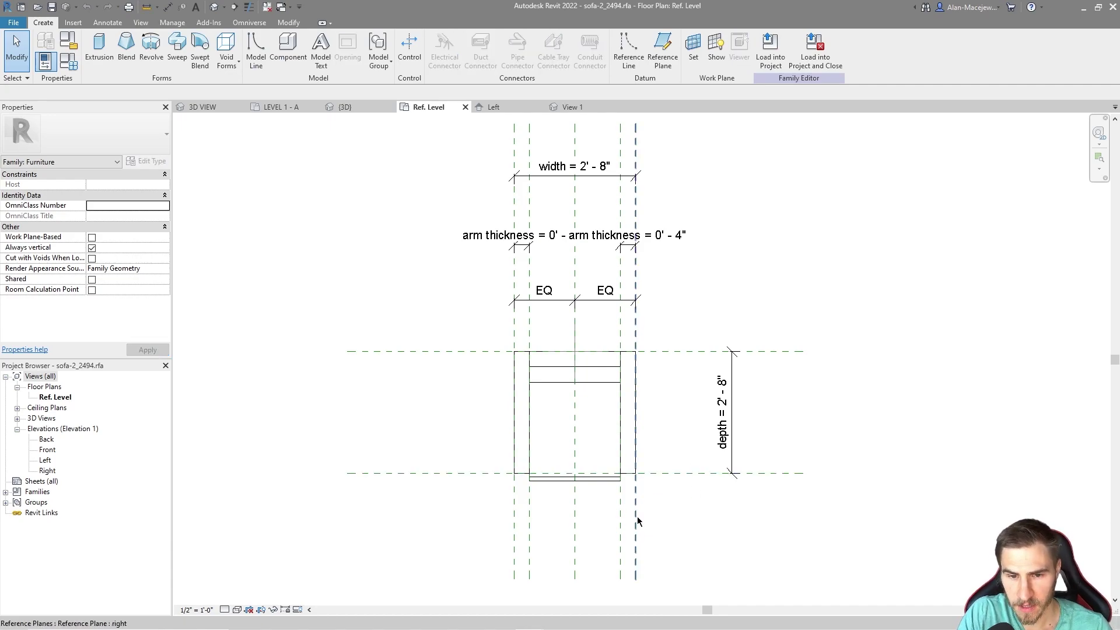
pyautogui.click(620, 532)
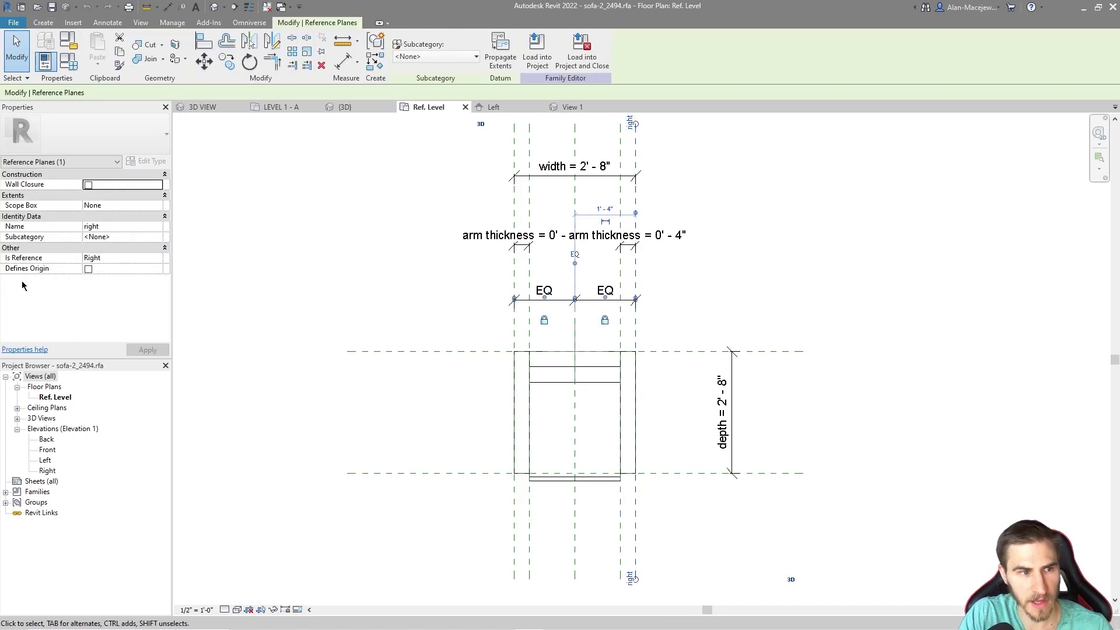
# Check which of the sofa's reference planes define the origin, including left-seat, Center L/R and back.
pyautogui.click(513, 526)
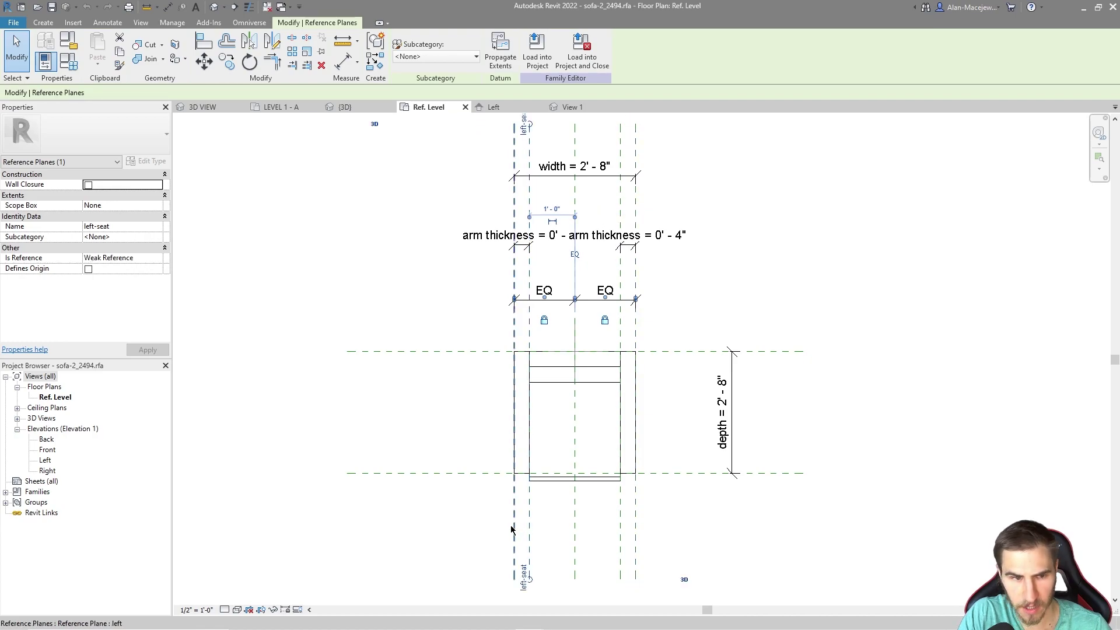
pyautogui.click(574, 520)
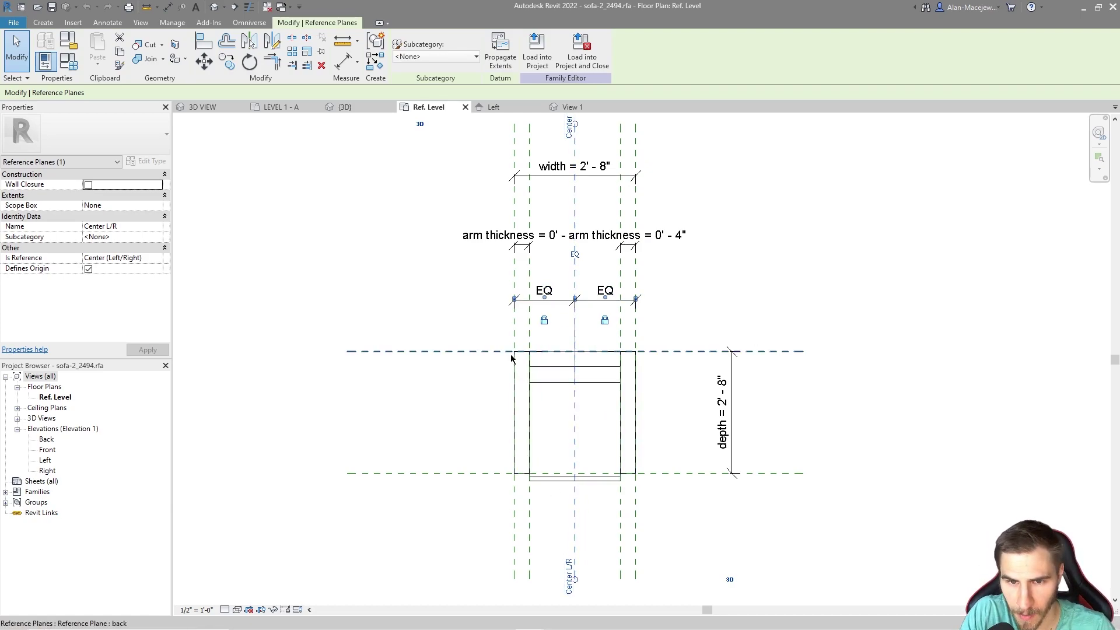
pyautogui.click(657, 357)
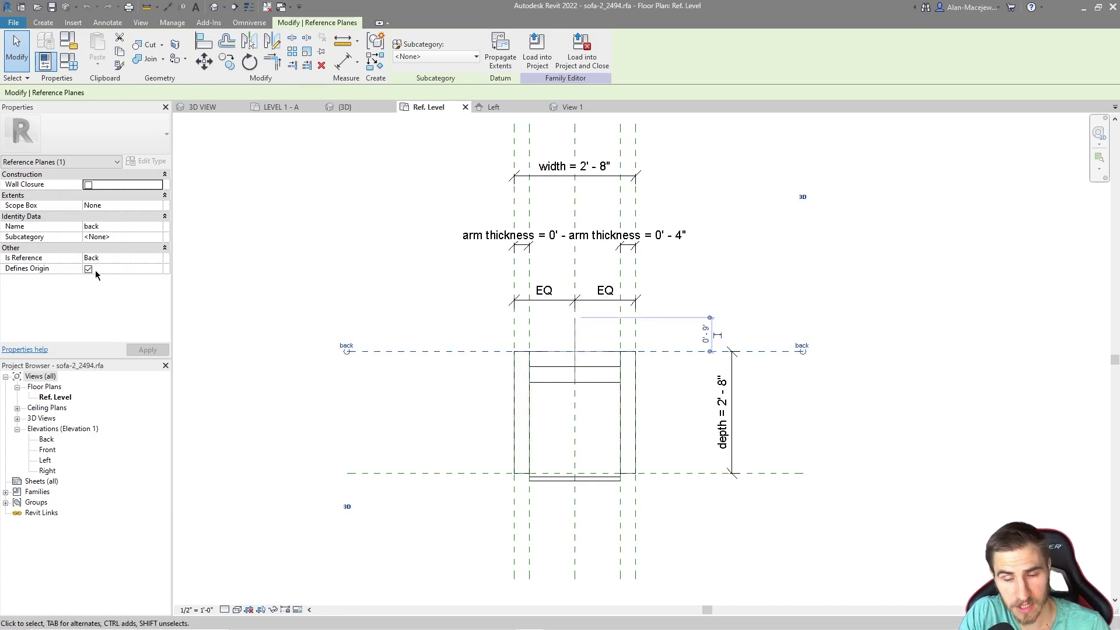
pyautogui.click(668, 519)
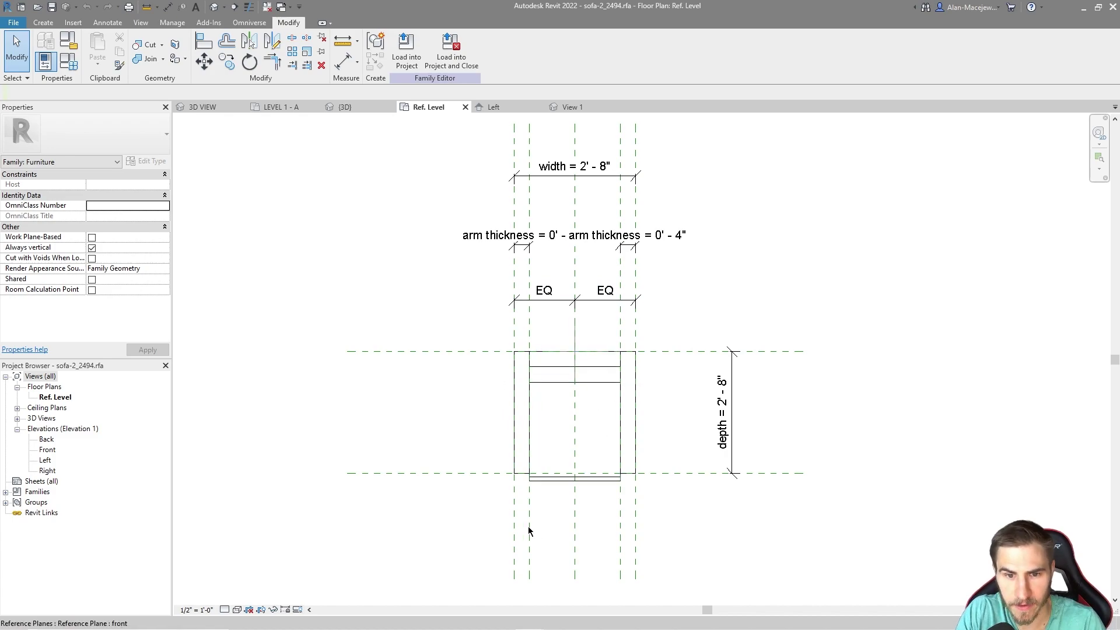
pyautogui.click(663, 351)
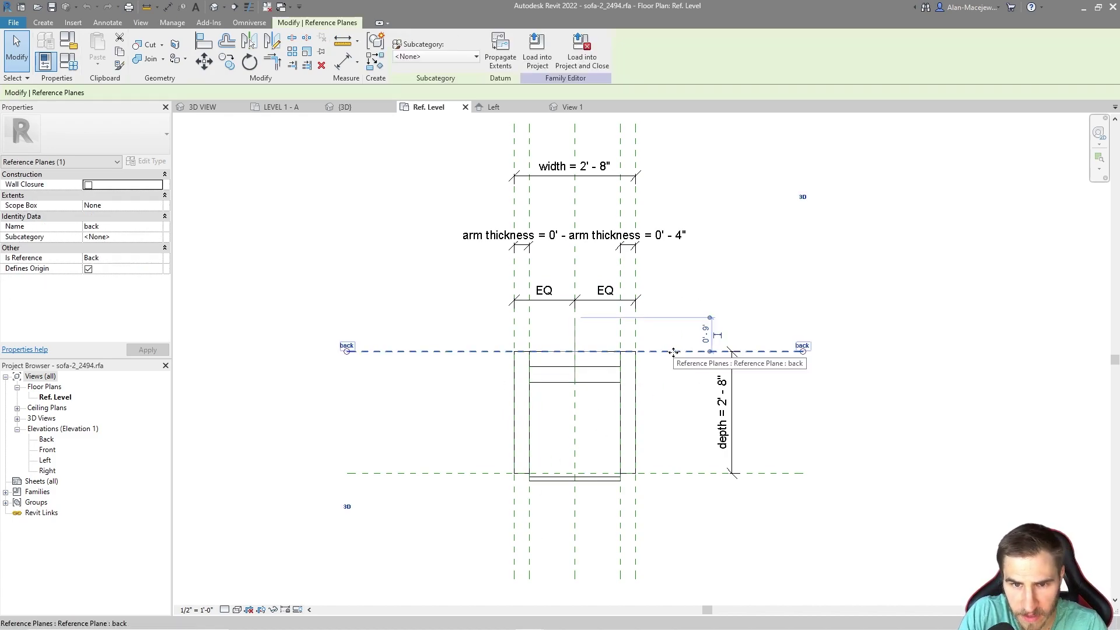
pyautogui.press('Escape')
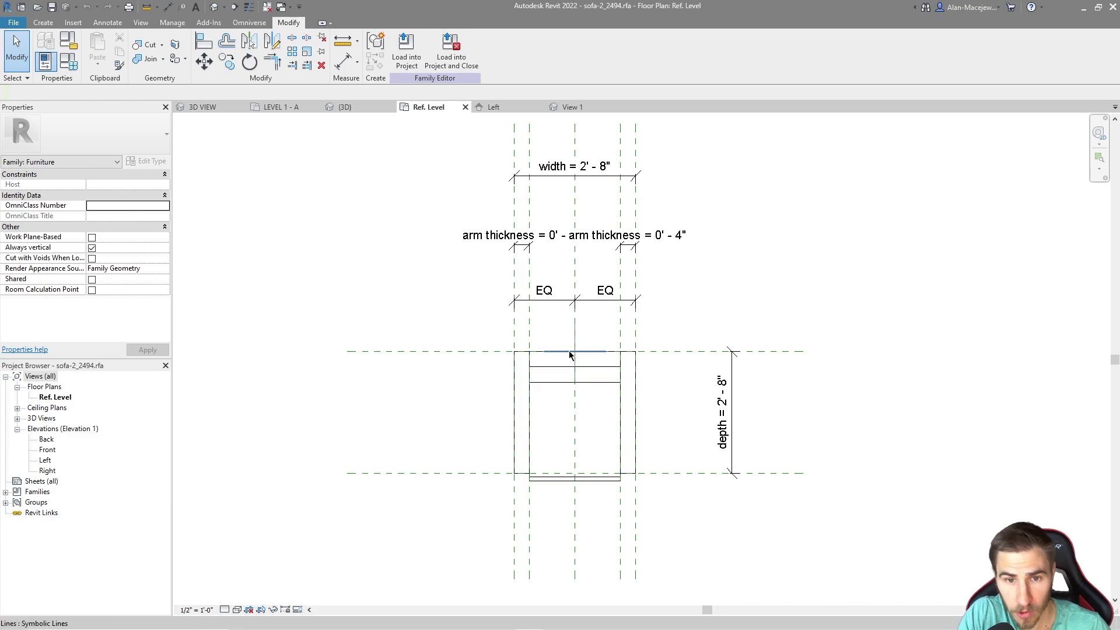
# Turn off Defines Origin on the back reference plane and load the family into the project.
pyautogui.click(675, 351)
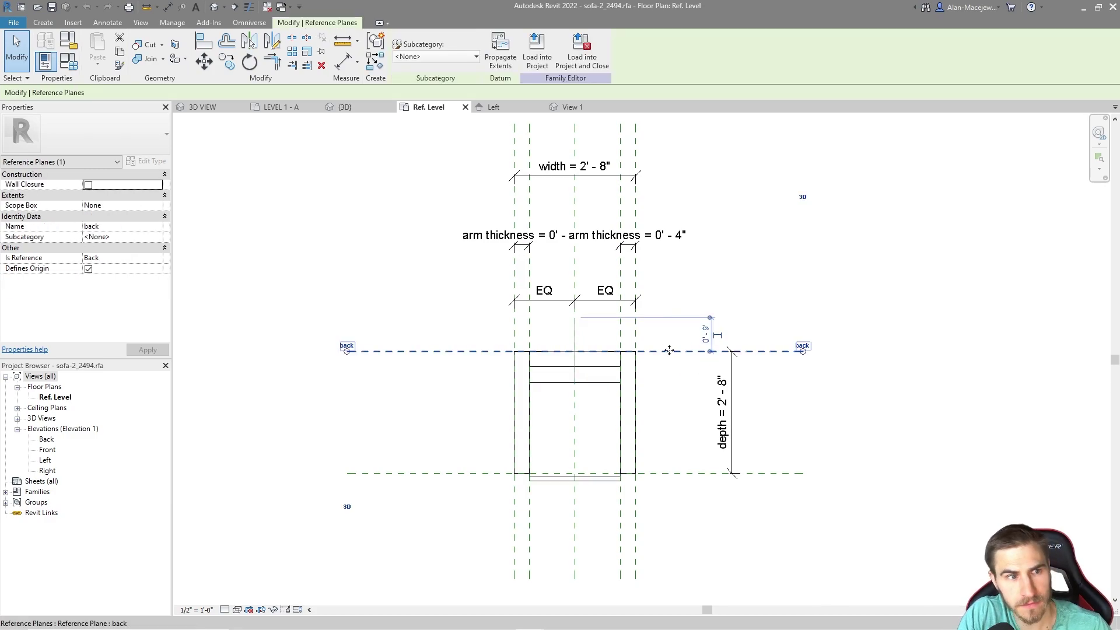
pyautogui.click(89, 269)
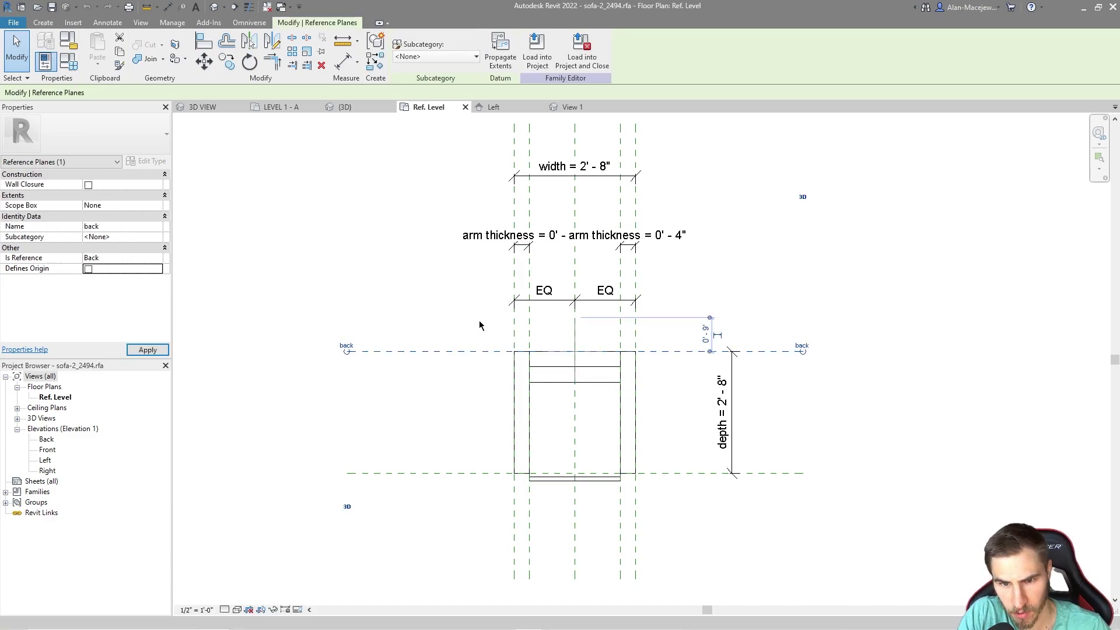
pyautogui.click(676, 479)
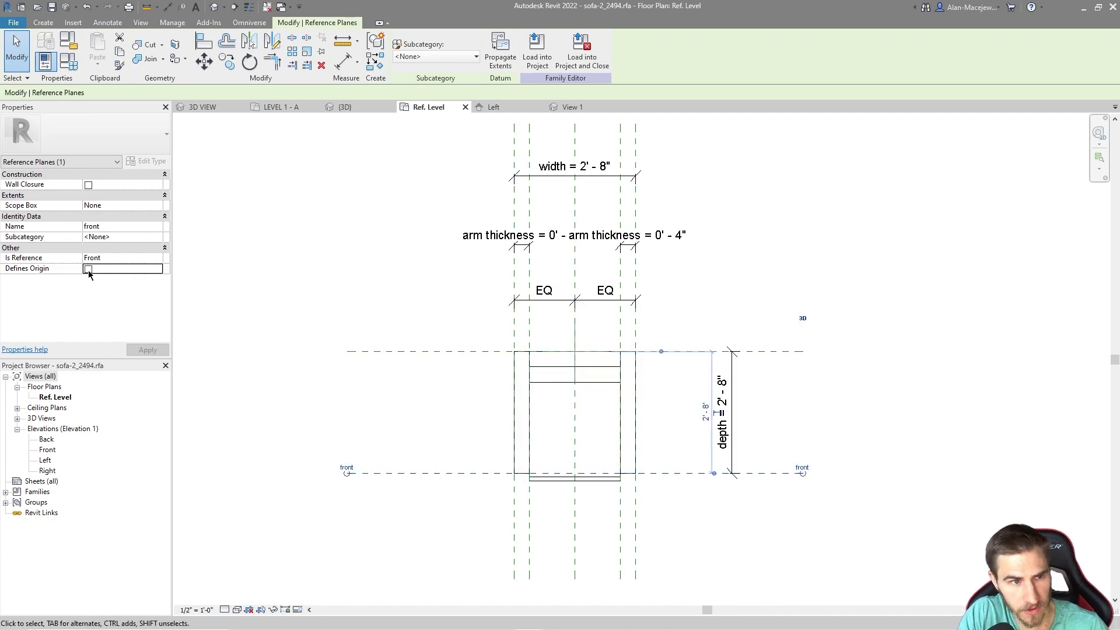
pyautogui.click(595, 490)
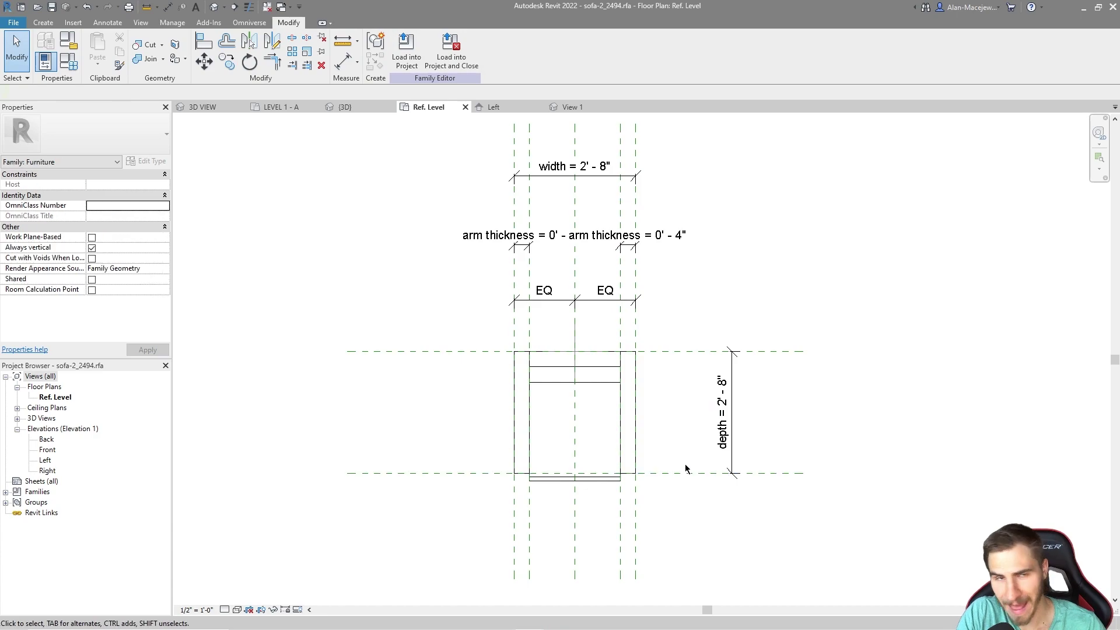
pyautogui.click(450, 52)
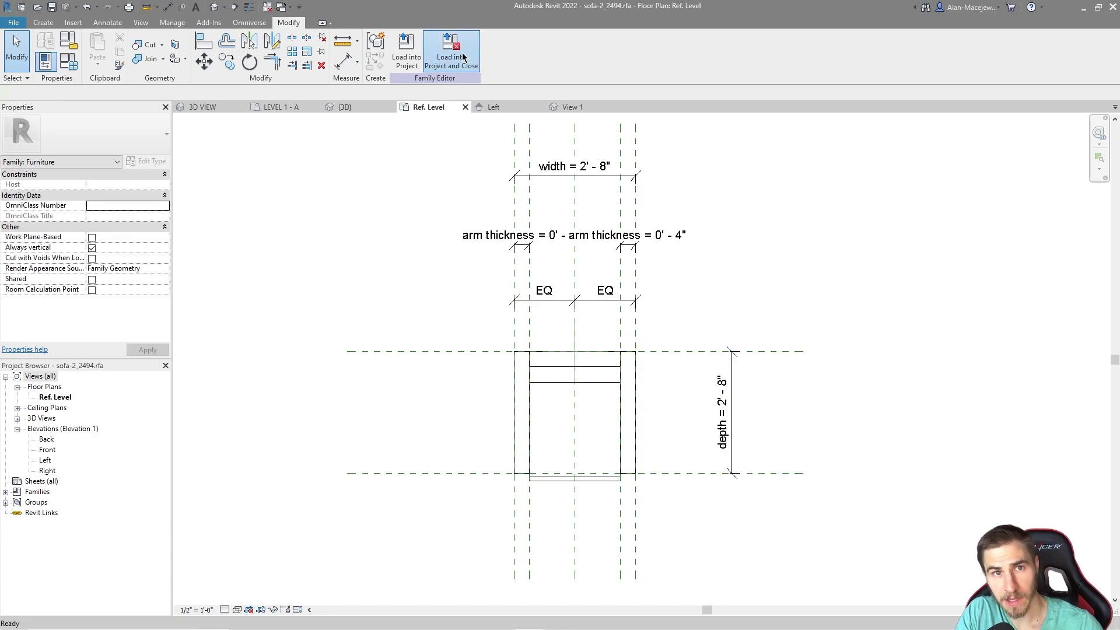
# Load the sofa family into Sample House without saving, overwriting the existing version.
pyautogui.click(484, 267)
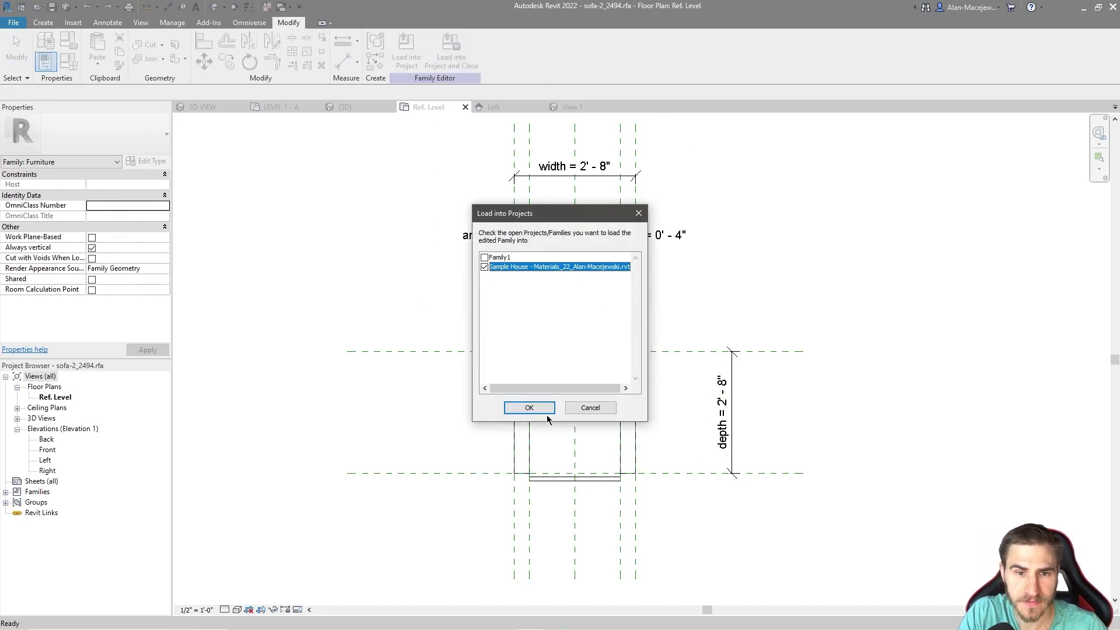
pyautogui.click(529, 407)
pyautogui.click(579, 324)
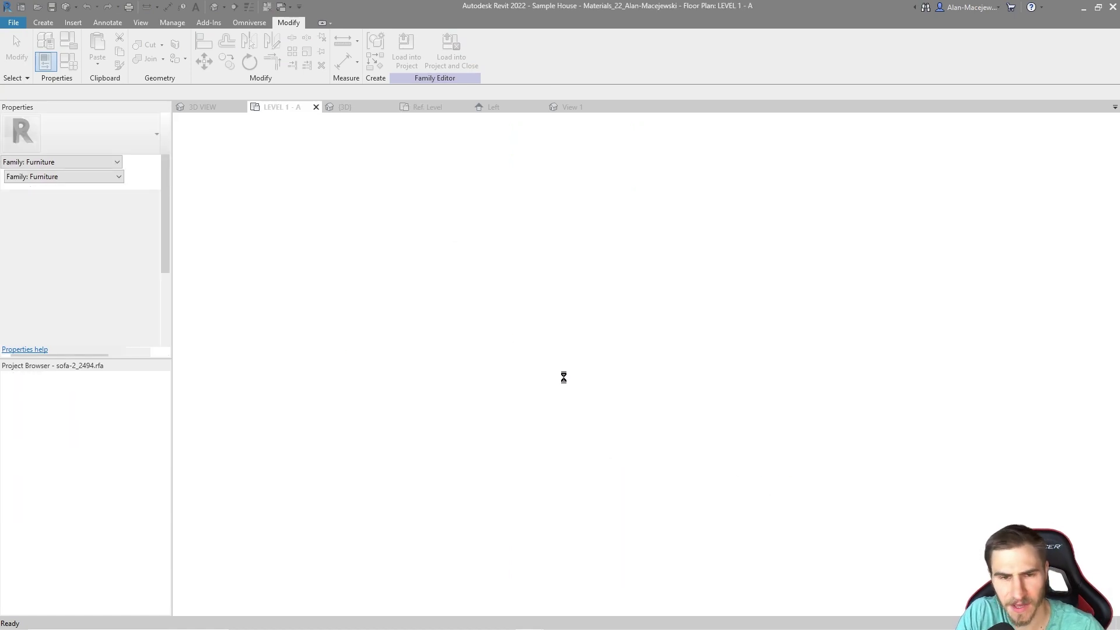
pyautogui.click(589, 293)
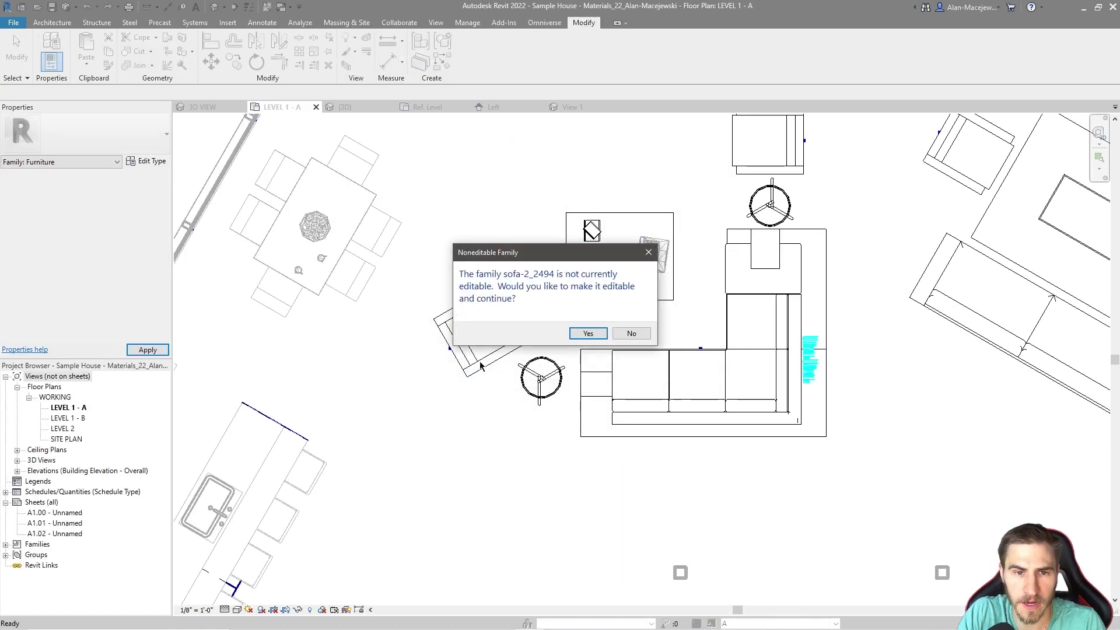
pyautogui.click(588, 334)
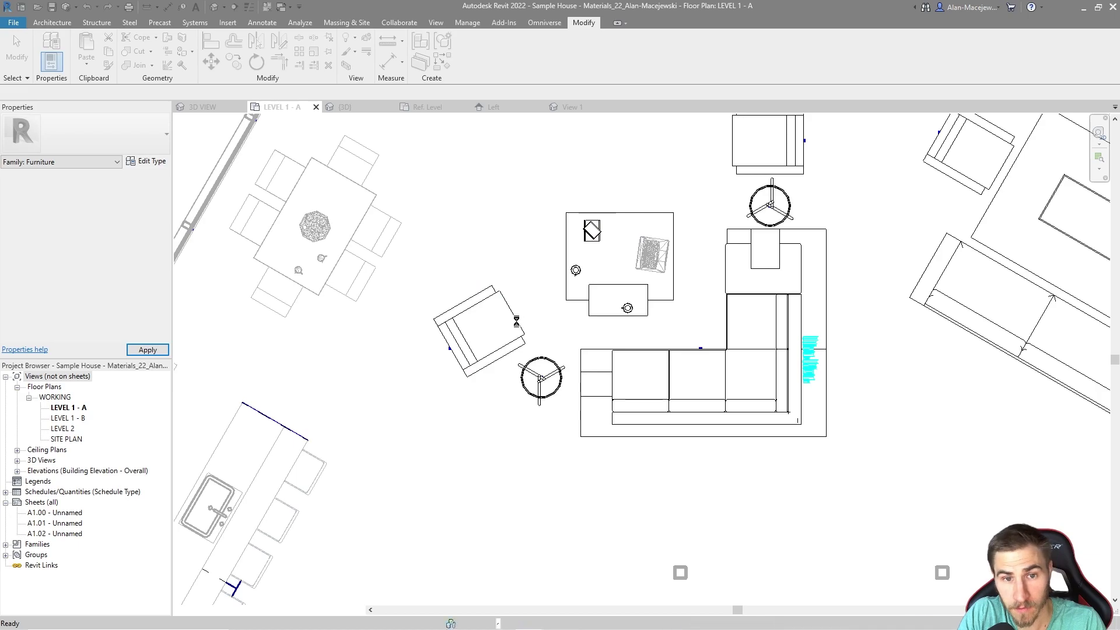
# Select the reloaded sofa-2_2494 armchair in LEVEL 1 - A to check its angle.
pyautogui.click(467, 354)
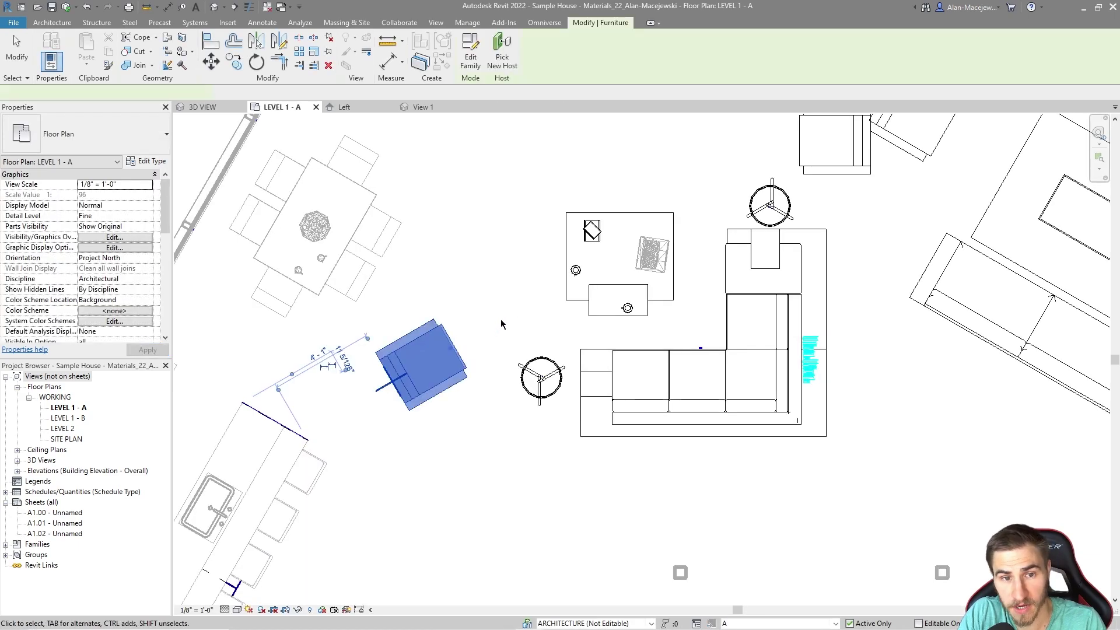
pyautogui.click(472, 426)
pyautogui.click(463, 360)
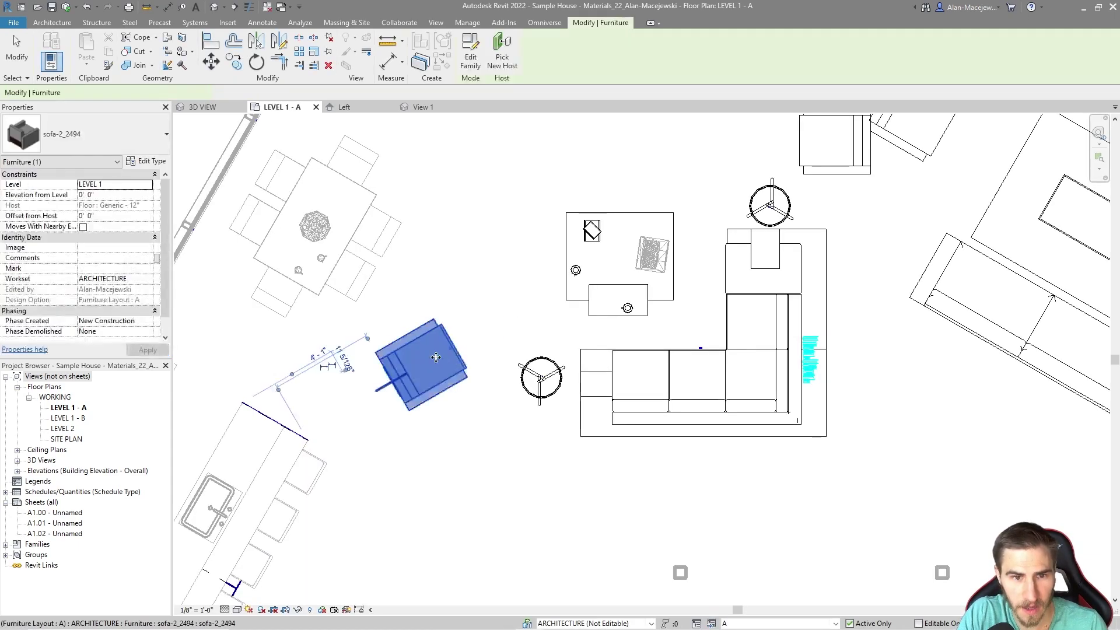
pyautogui.scroll(2, 452, 358)
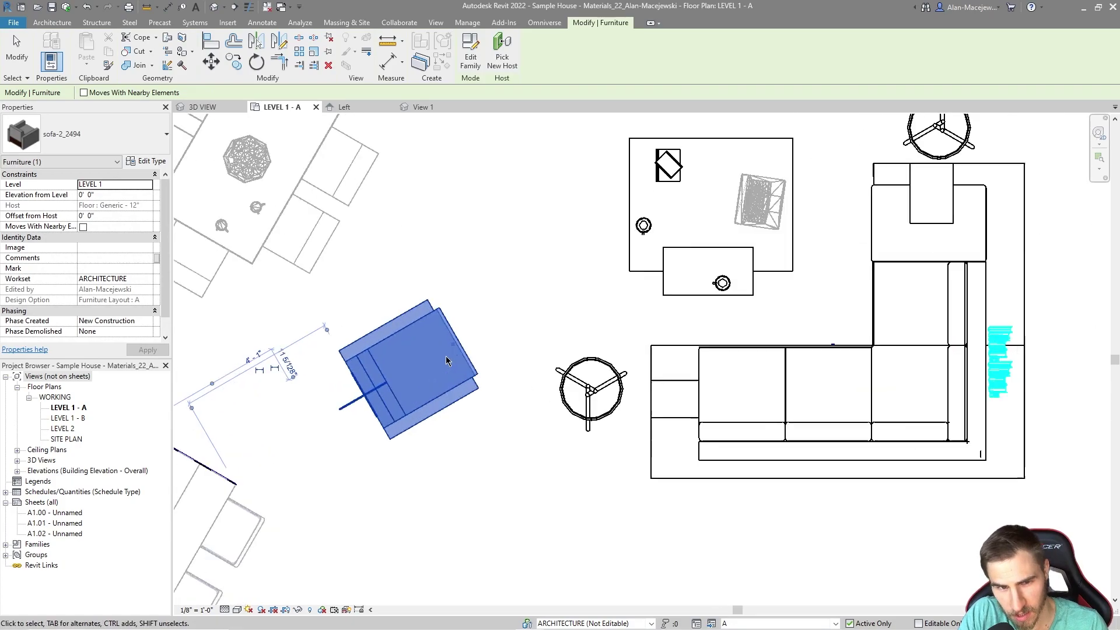
pyautogui.scroll(3, 450, 335)
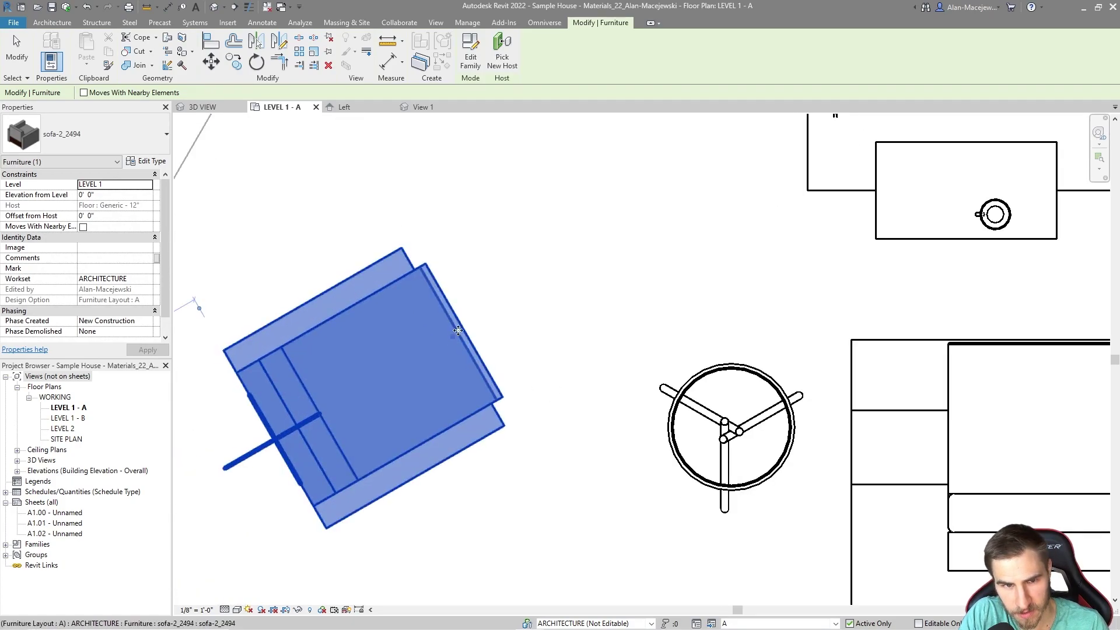
pyautogui.scroll(-3, 452, 373)
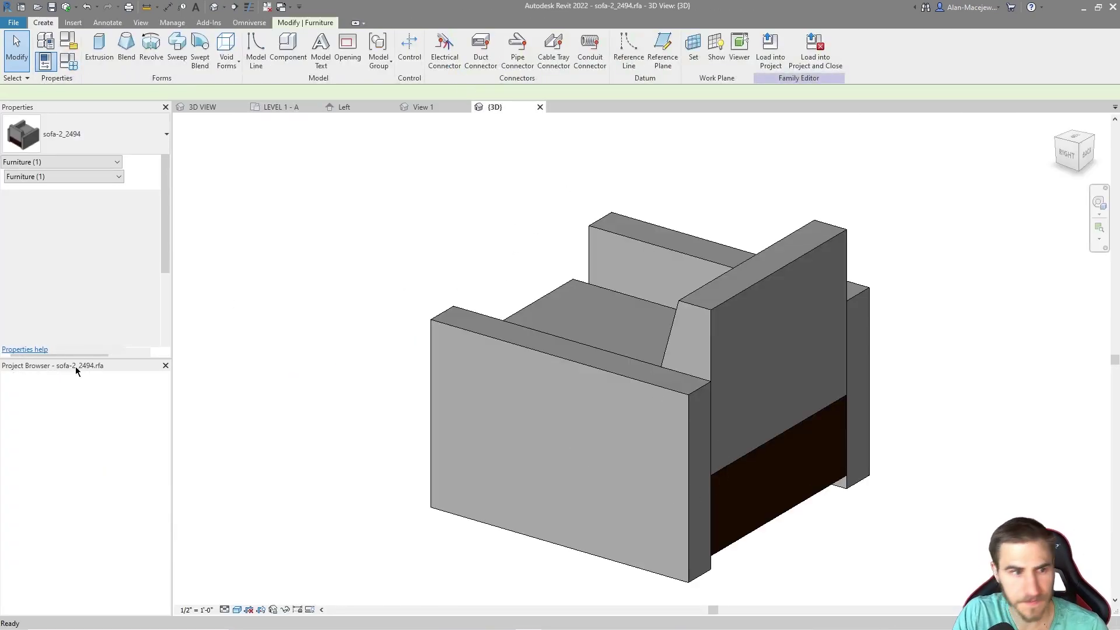
# Draw a horizontal reference plane through the middle of the sofa on Ref. Level.
pyautogui.doubleClick(55, 397)
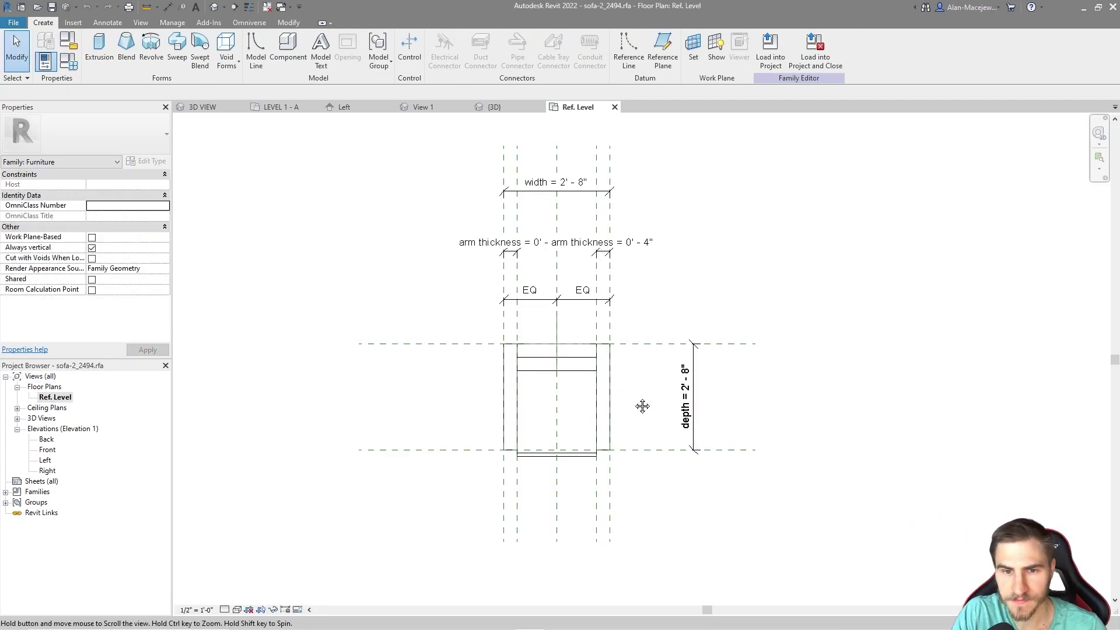
pyautogui.scroll(2, 541, 385)
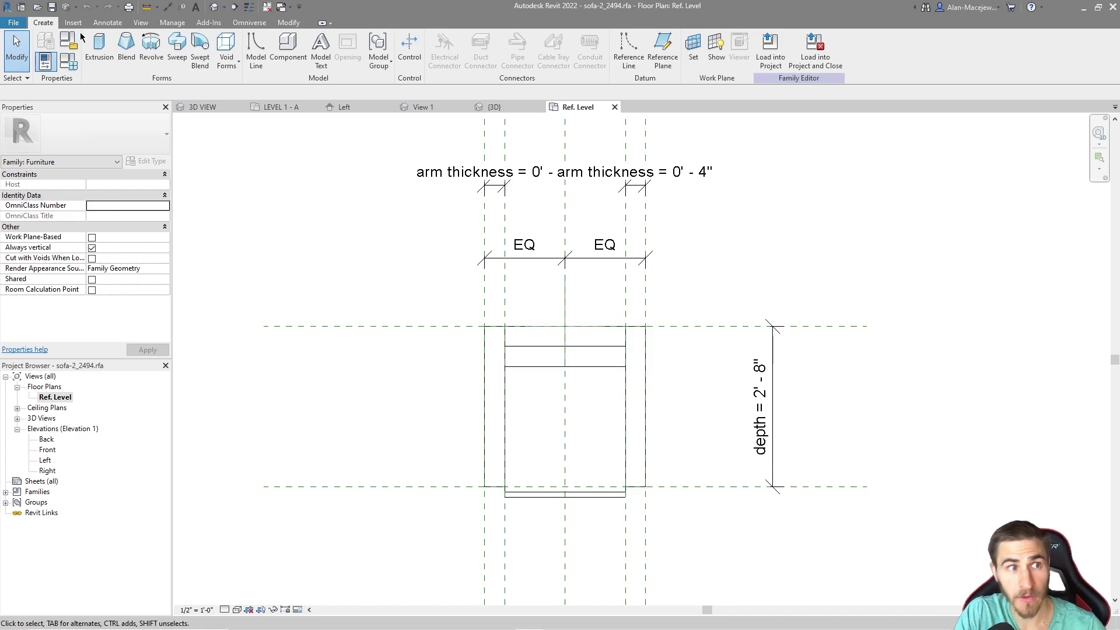
pyautogui.click(663, 48)
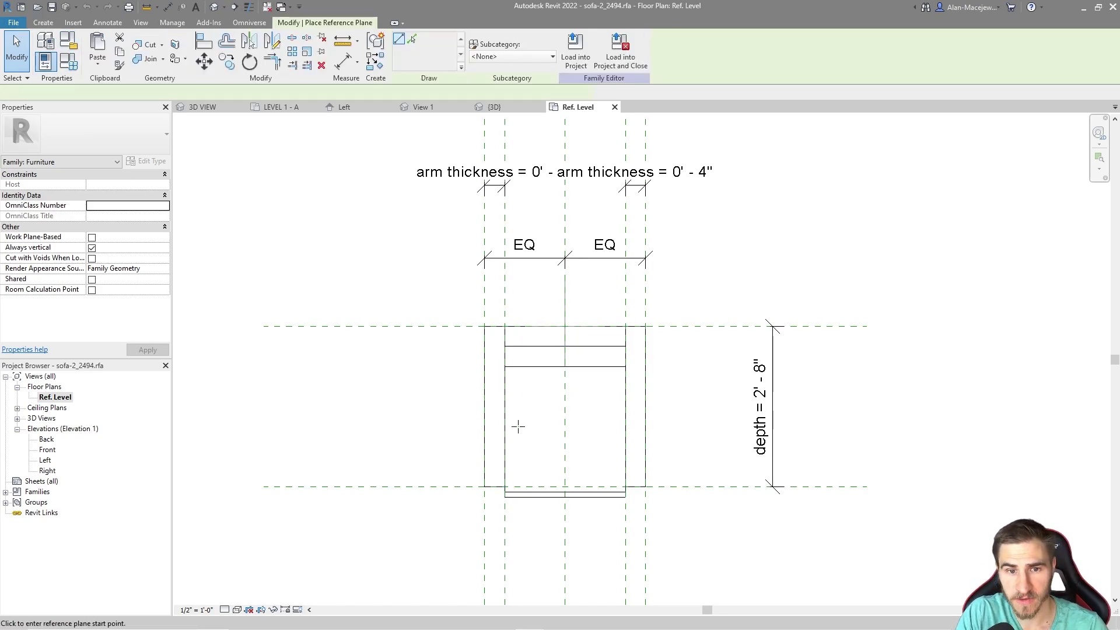
pyautogui.click(337, 409)
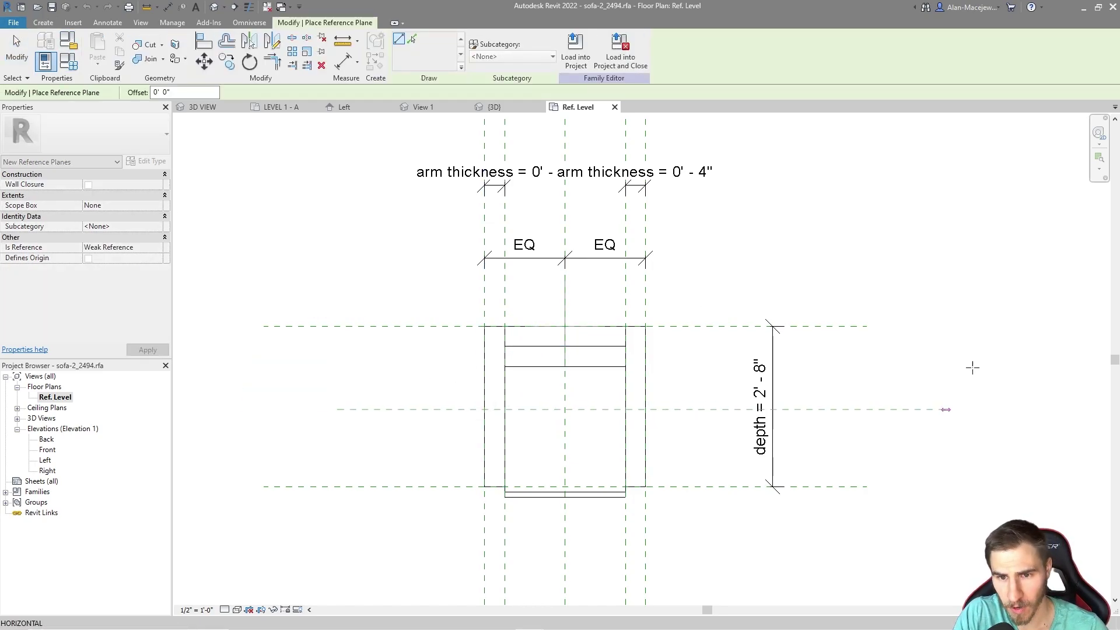
pyautogui.click(973, 410)
pyautogui.press('Escape')
pyautogui.press('Escape')
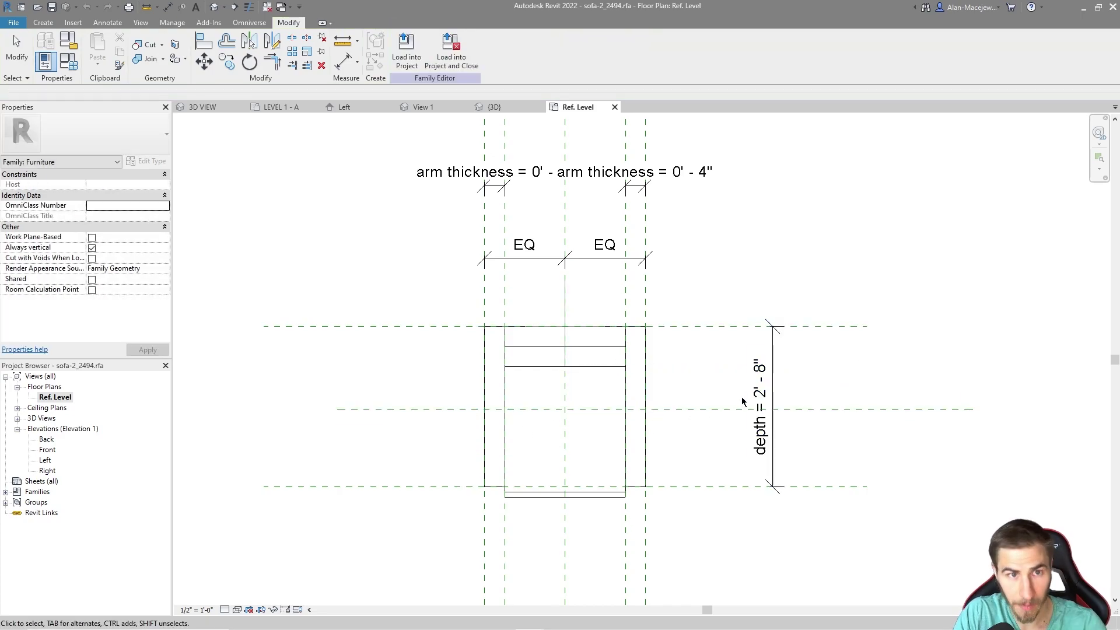
# Dimension the back, middle and front planes and make the two segments equal.
pyautogui.press('d')
pyautogui.press('i')
pyautogui.click(719, 487)
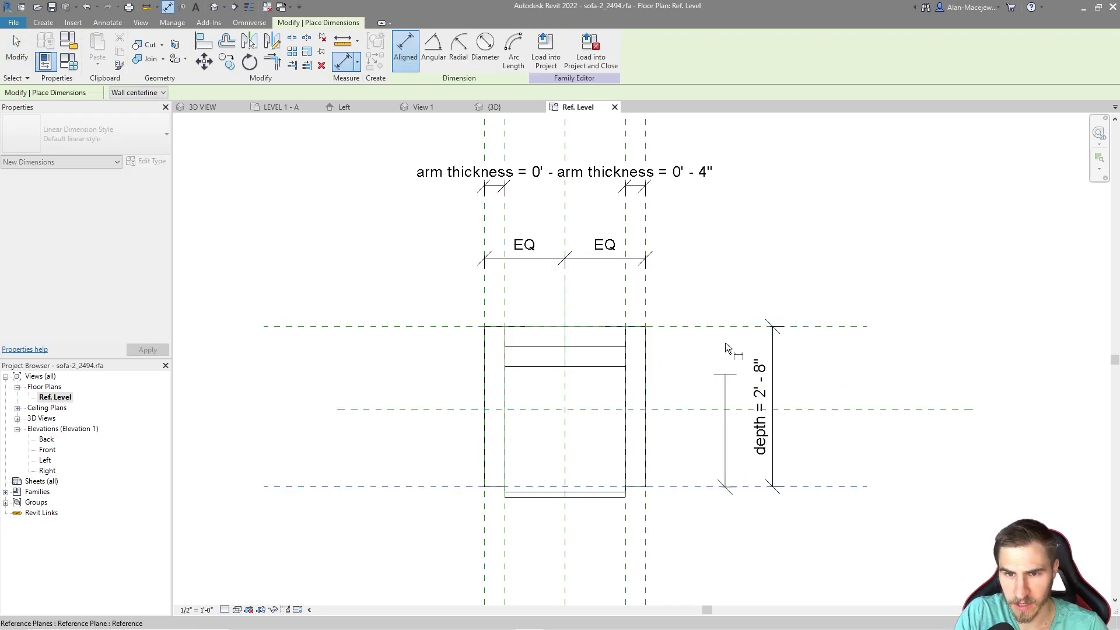
pyautogui.click(716, 326)
pyautogui.click(692, 408)
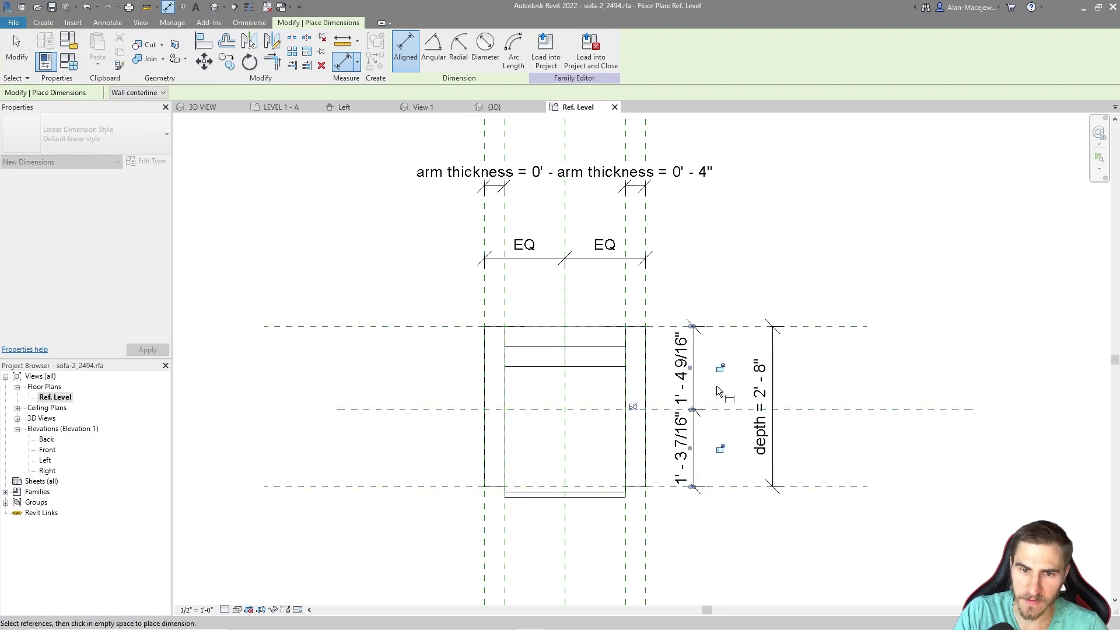
pyautogui.click(688, 420)
pyautogui.click(633, 407)
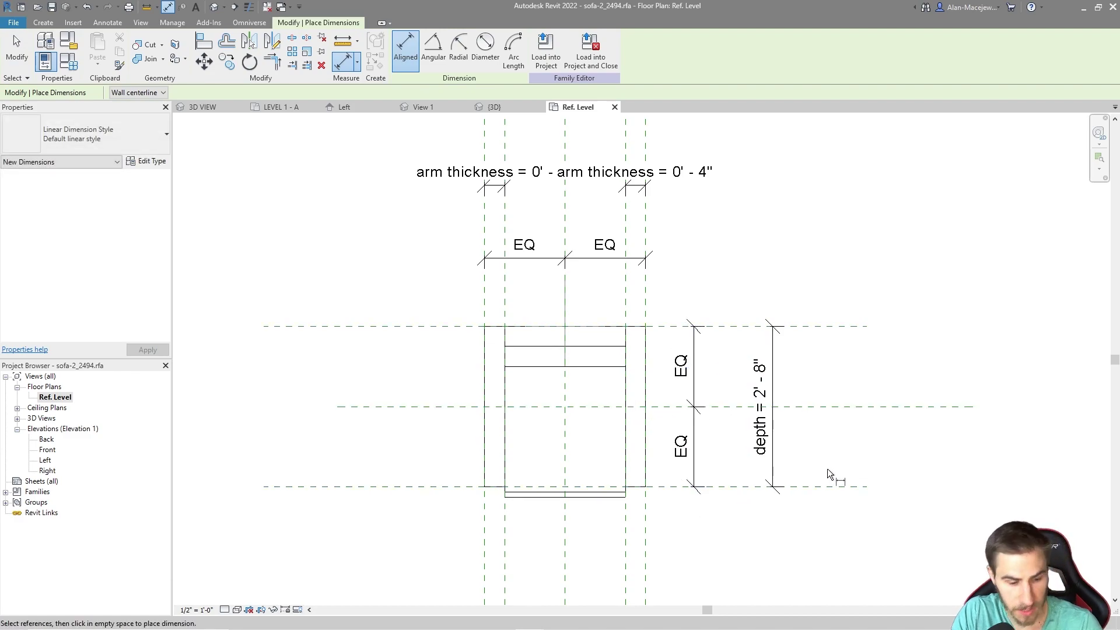
pyautogui.press('Escape')
pyautogui.press('Escape')
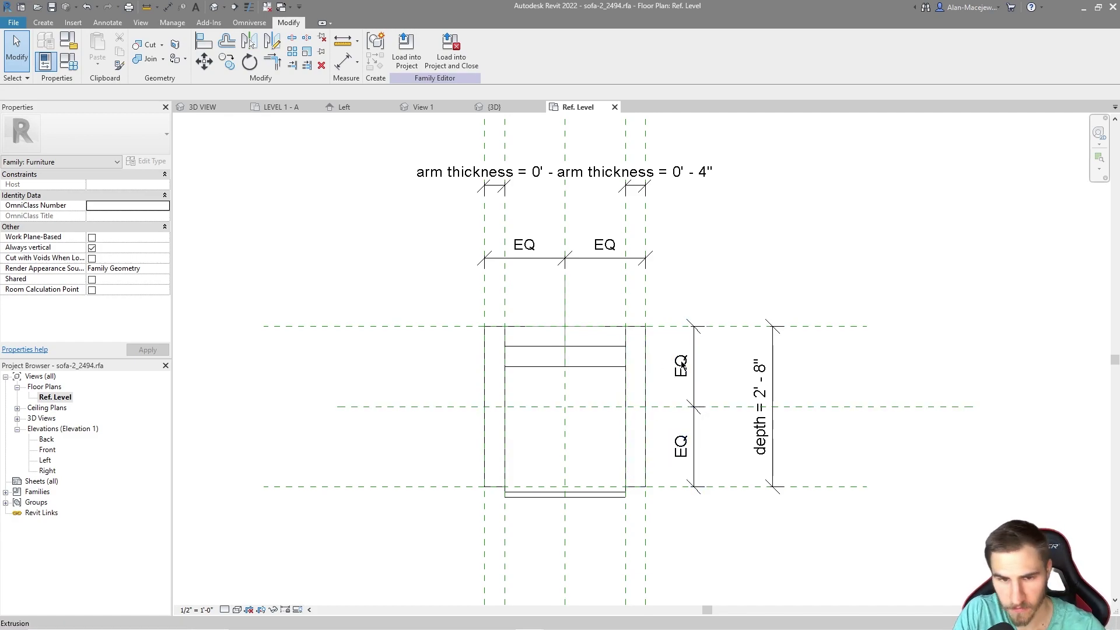
# Make the middle plane define the origin, verify the other planes, and load into the project.
pyautogui.click(835, 407)
pyautogui.click(89, 273)
pyautogui.click(89, 270)
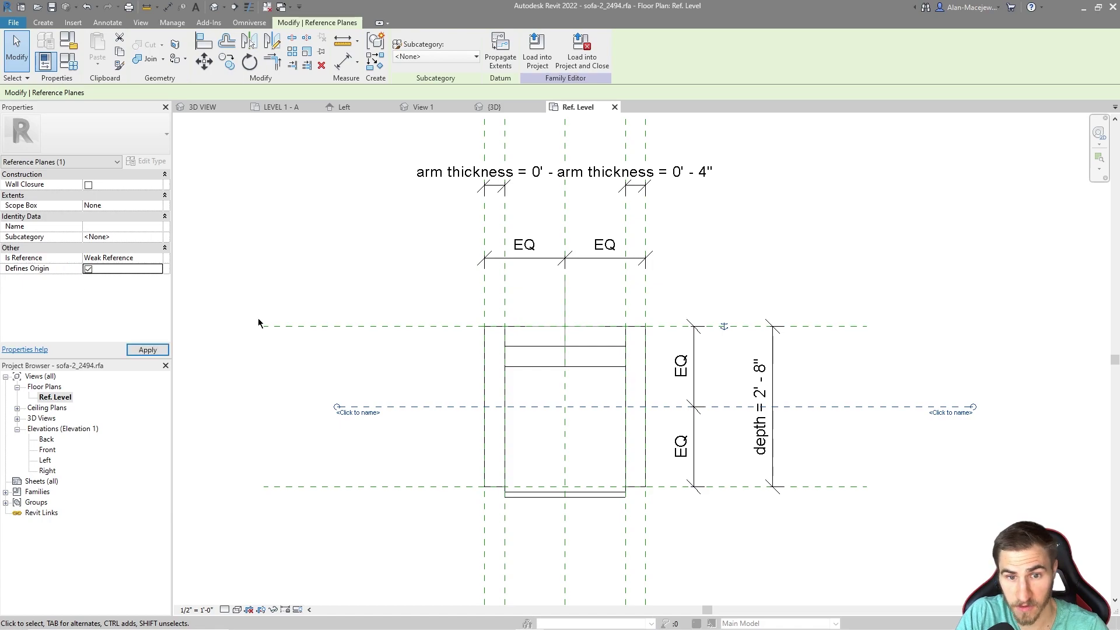
pyautogui.click(780, 290)
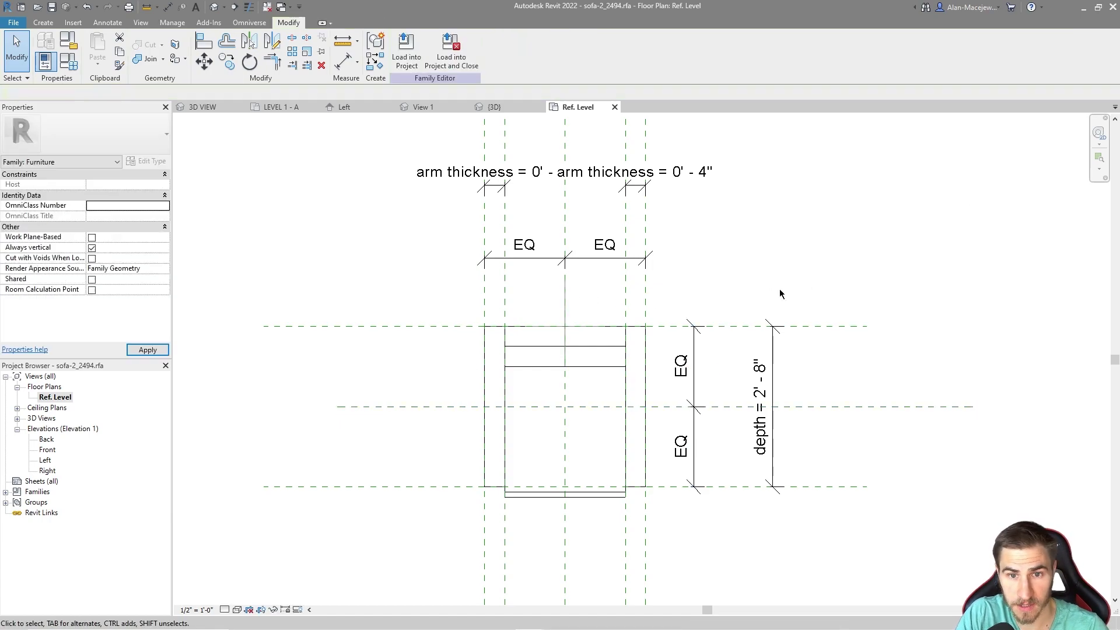
pyautogui.click(832, 326)
pyautogui.click(817, 487)
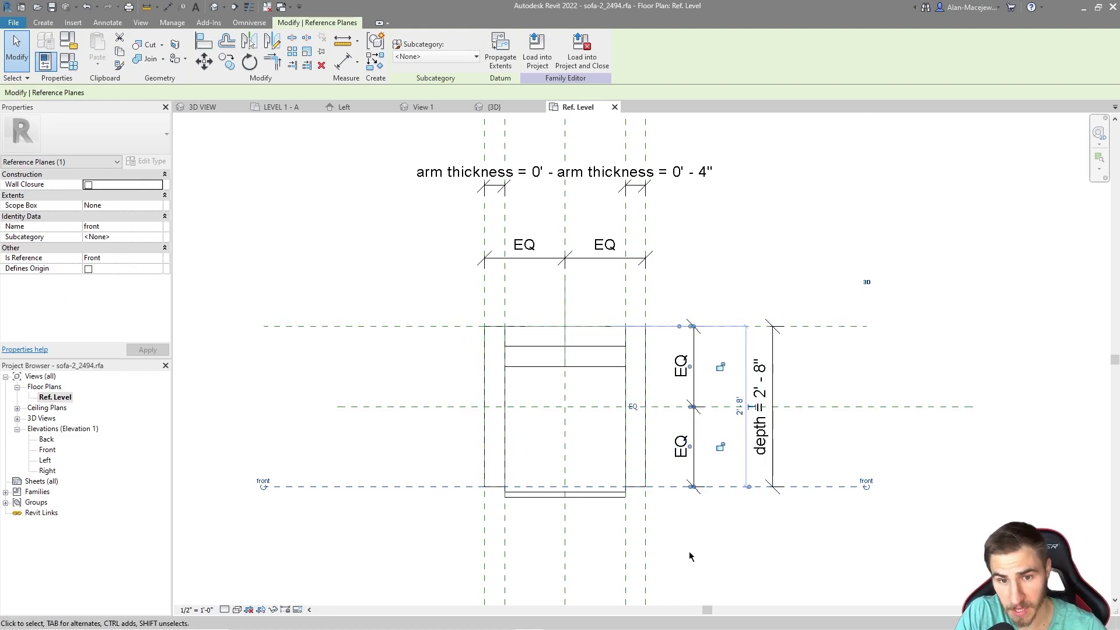
pyautogui.click(565, 576)
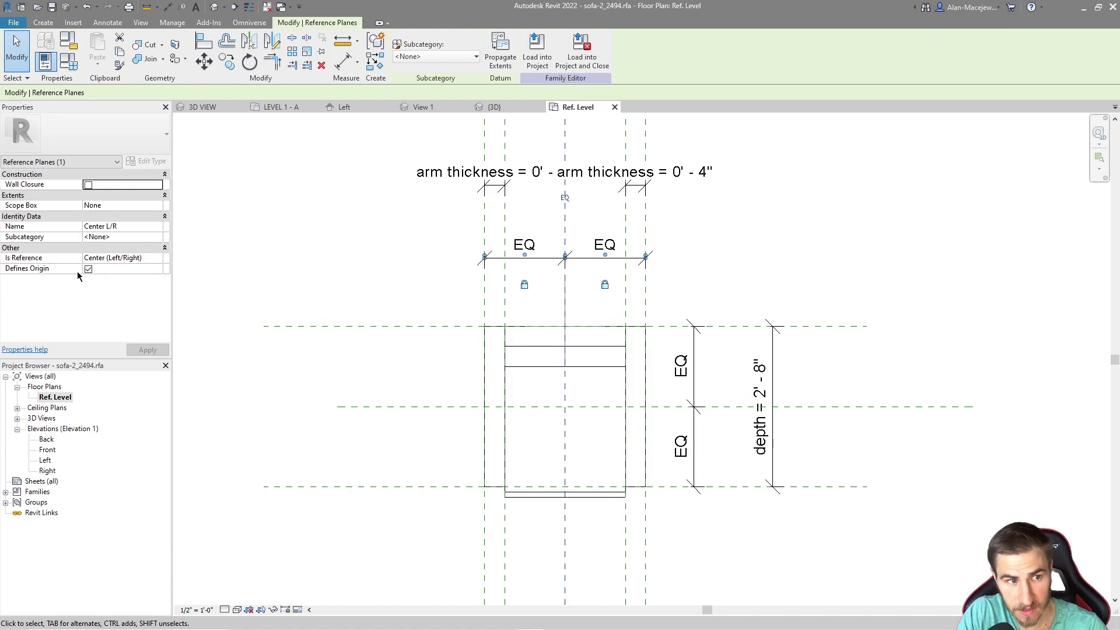
pyautogui.click(854, 266)
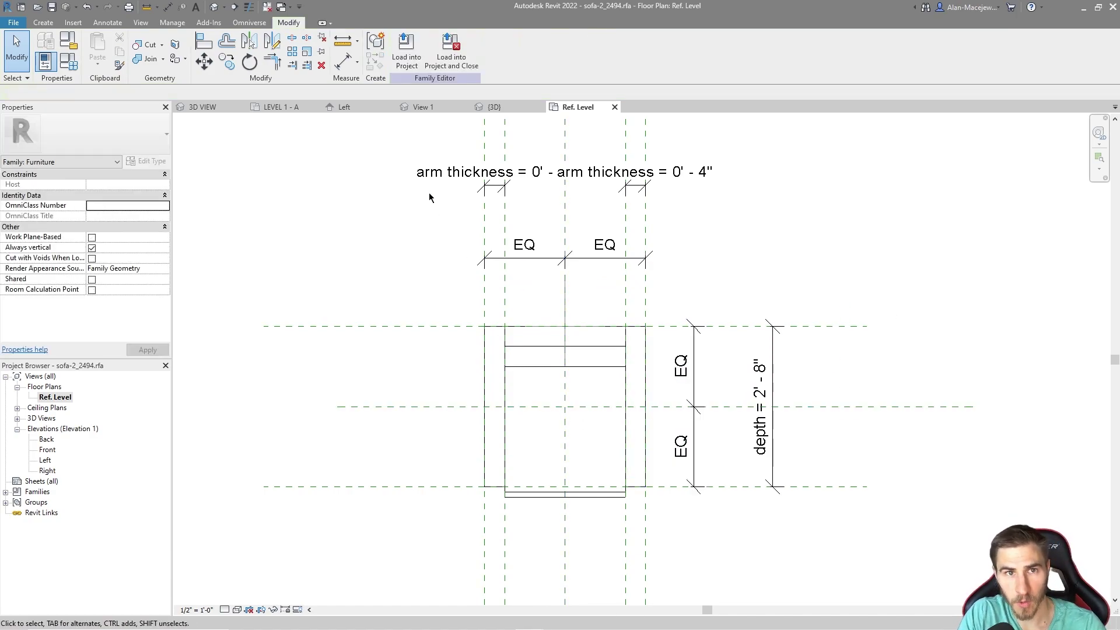
pyautogui.click(452, 55)
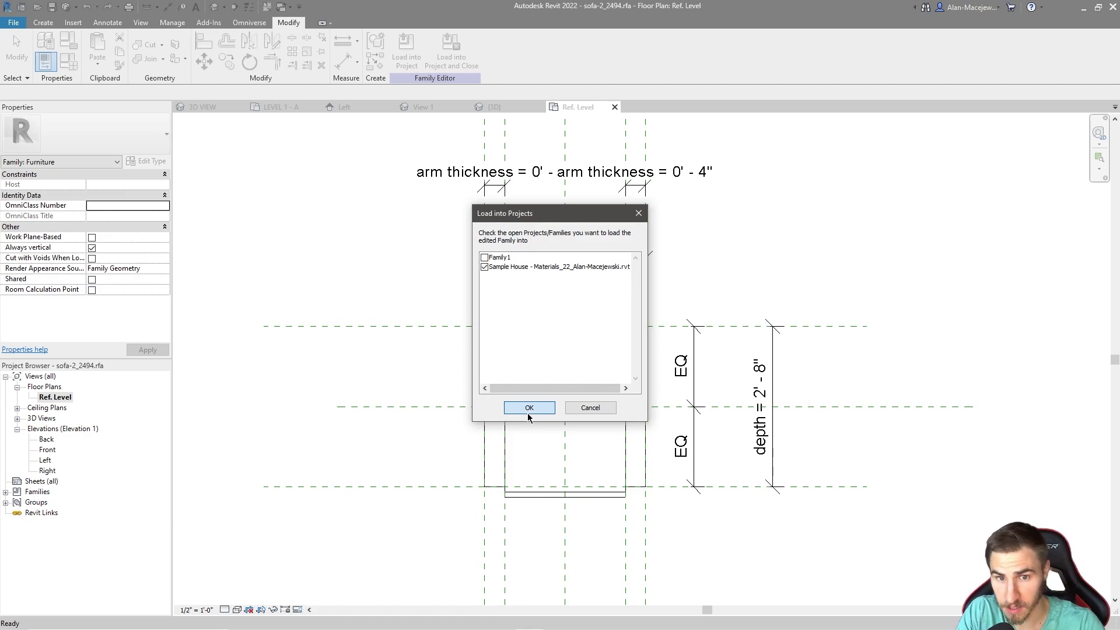
# Reload sofa-2_2494 into the project unsaved, overwriting the existing version and its parameter values.
pyautogui.click(528, 411)
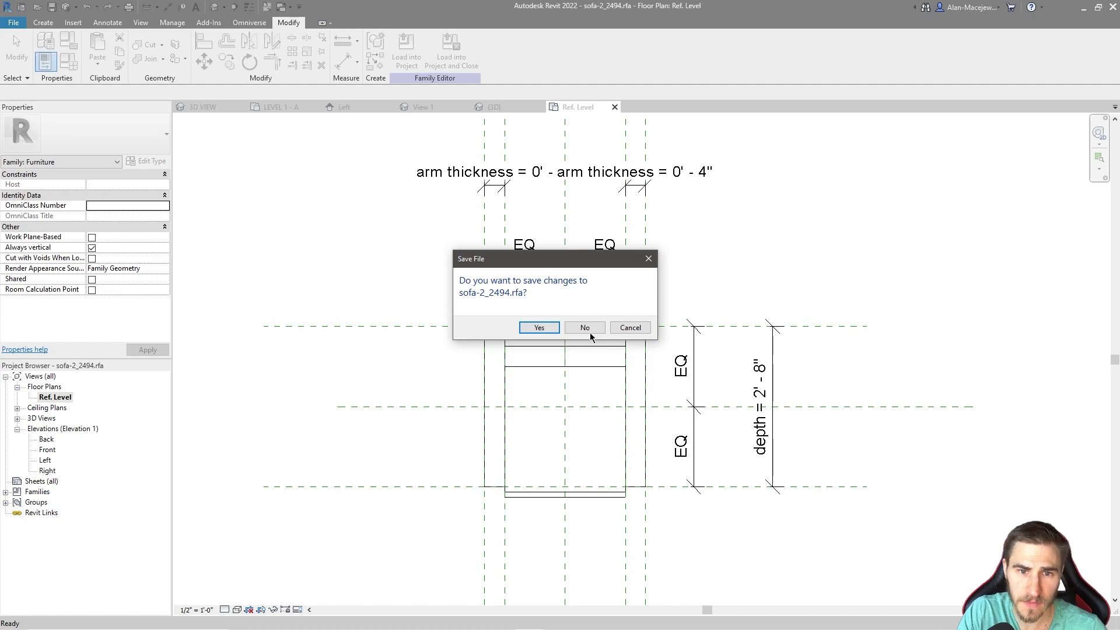
pyautogui.click(588, 330)
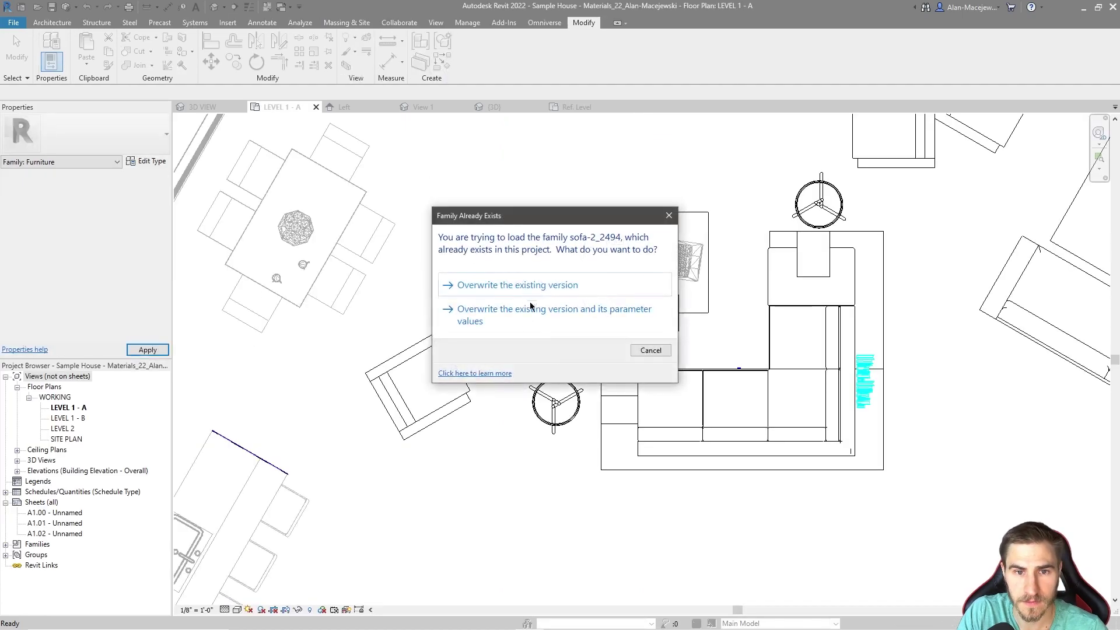
pyautogui.click(531, 311)
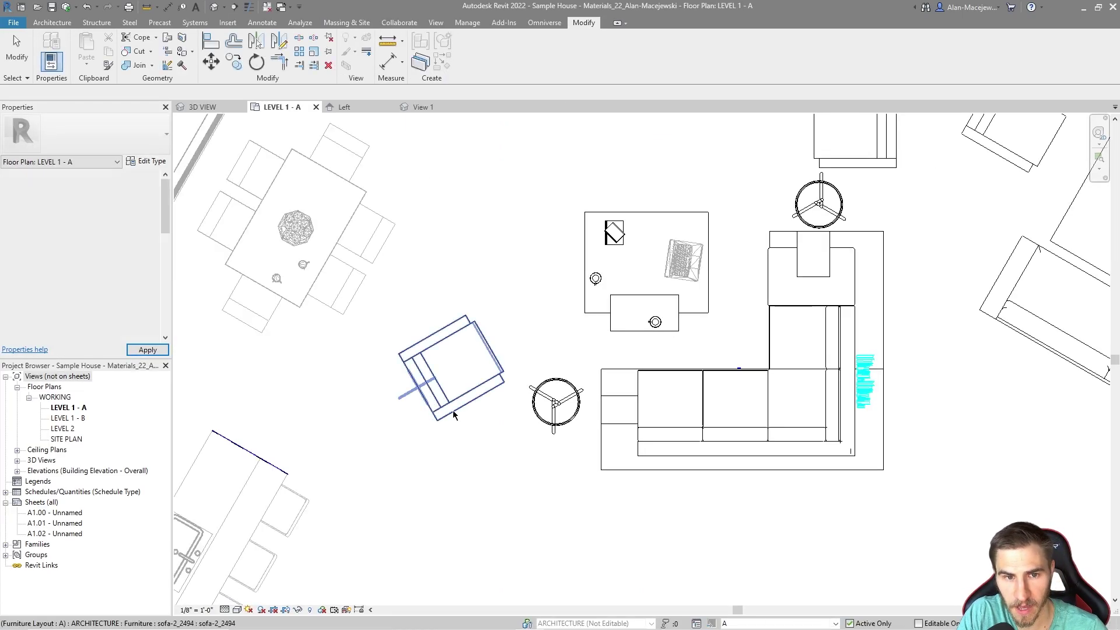
# Rotate the reloaded sofa instance in 90° steps to the wanted angle in Level 1.
pyautogui.click(447, 411)
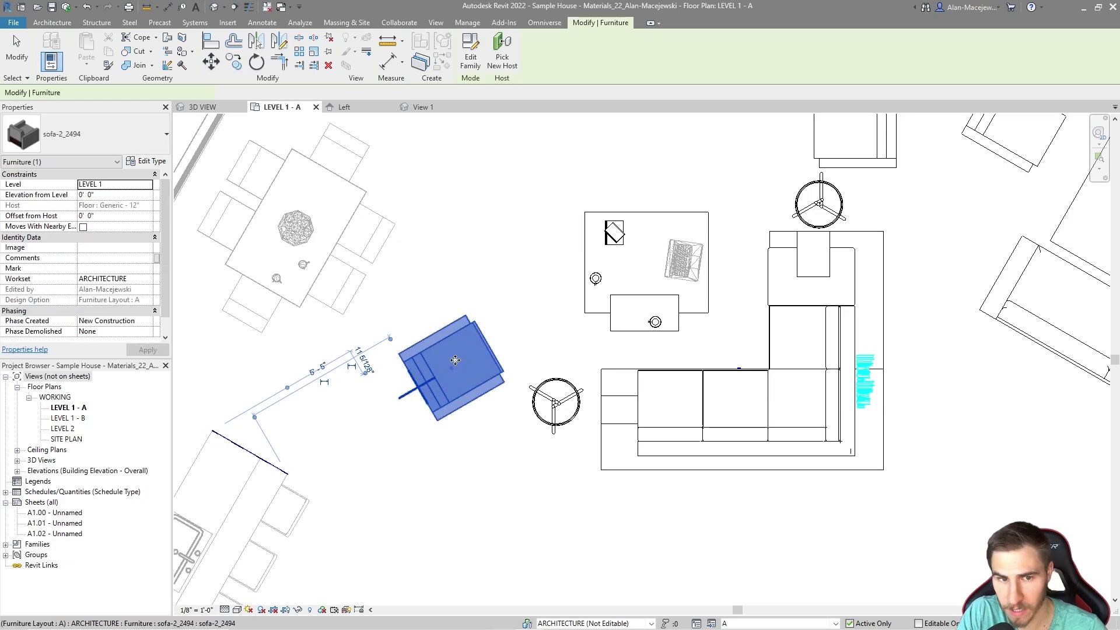
pyautogui.press('space')
pyautogui.press('space')
pyautogui.press('space')
pyautogui.press('space')
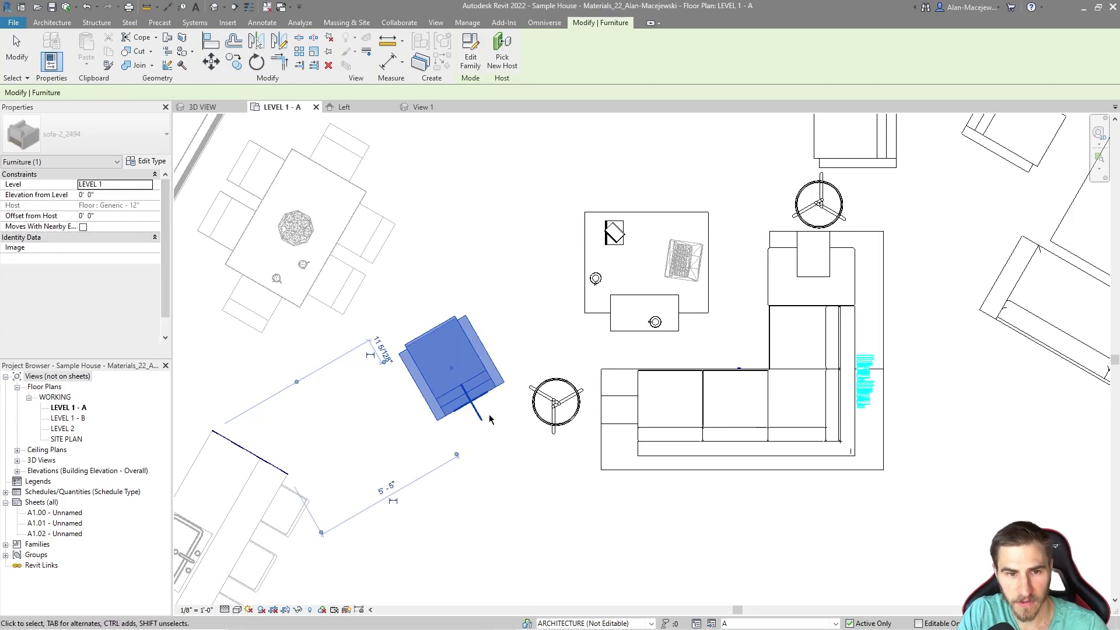
pyautogui.press('space')
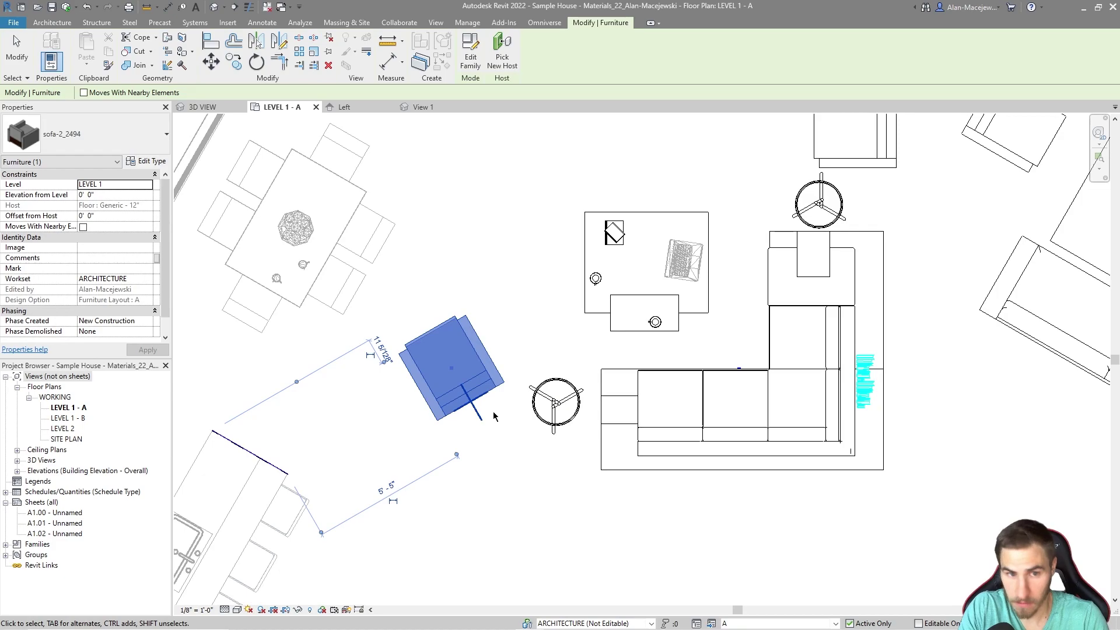
pyautogui.press('space')
pyautogui.press('space')
pyautogui.press('space')
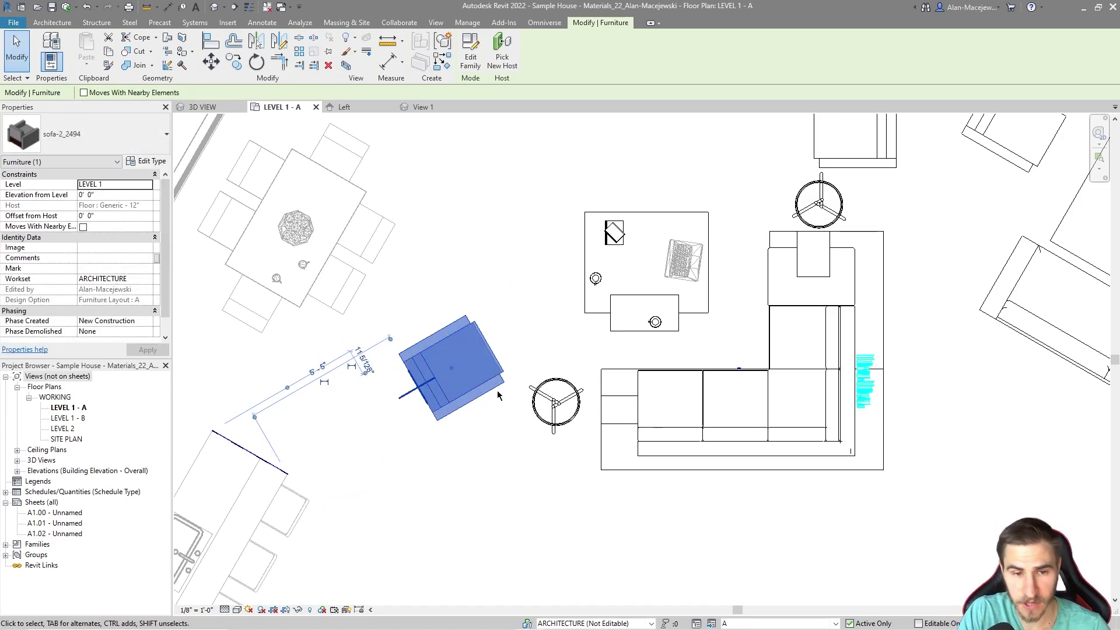
pyautogui.click(527, 547)
pyautogui.scroll(-3, 594, 478)
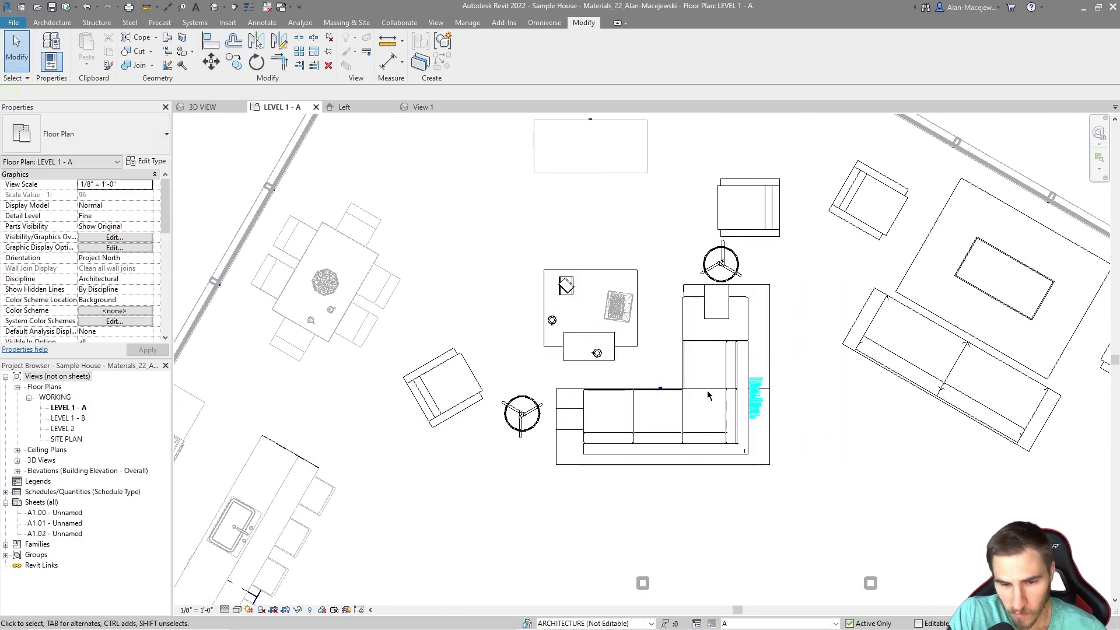
pyautogui.scroll(-1, 529, 489)
pyautogui.moveTo(826, 468); pyautogui.dragTo(801, 478, button='middle')
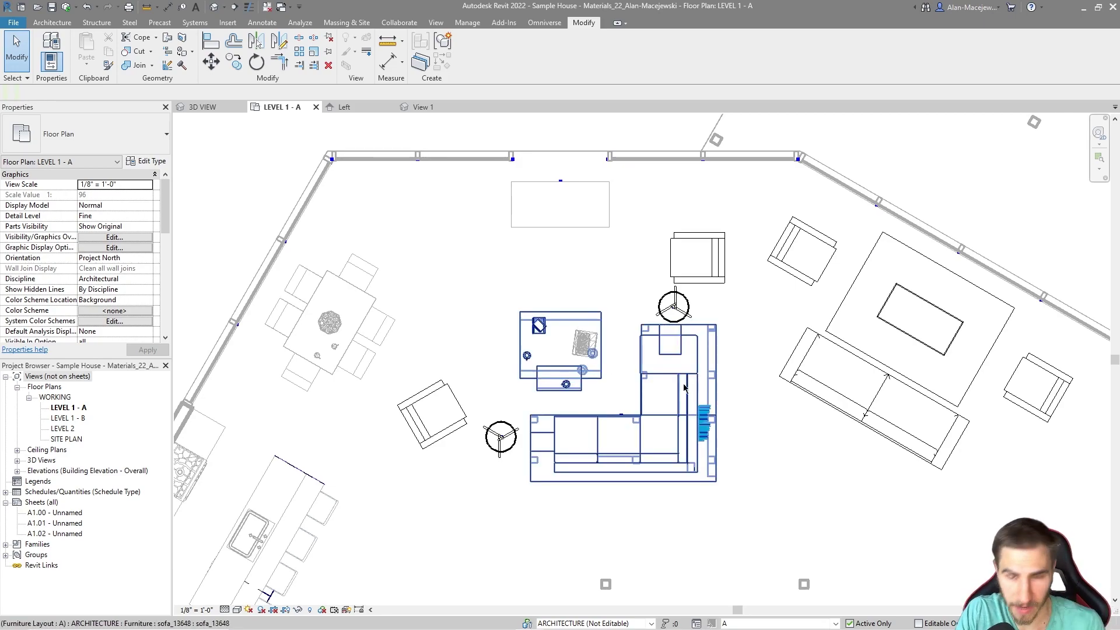
pyautogui.click(689, 438)
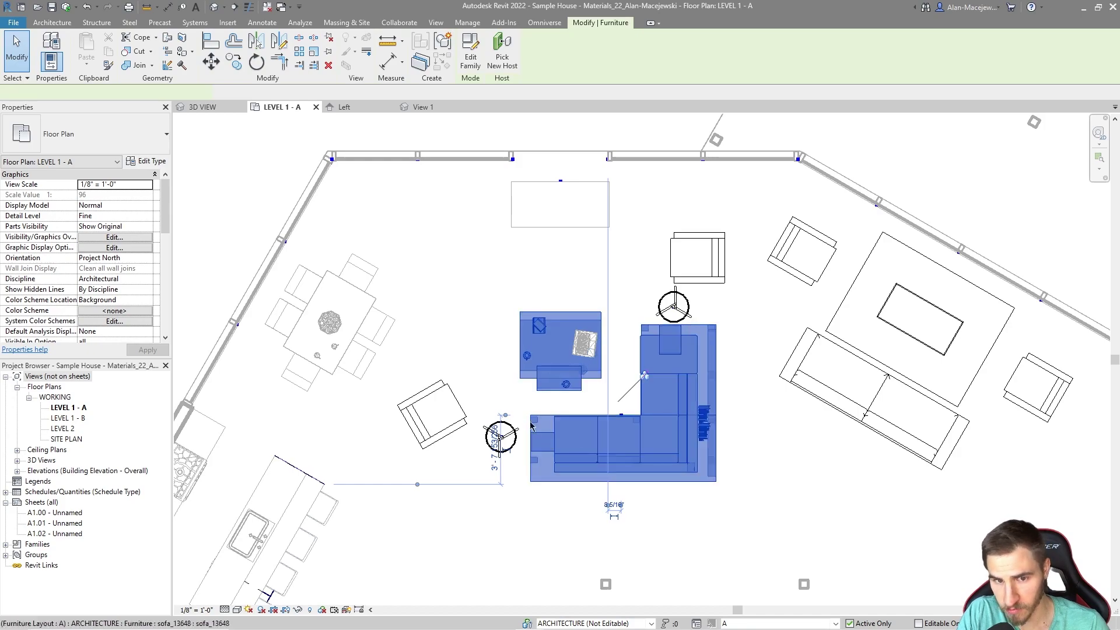
pyautogui.scroll(2, 624, 415)
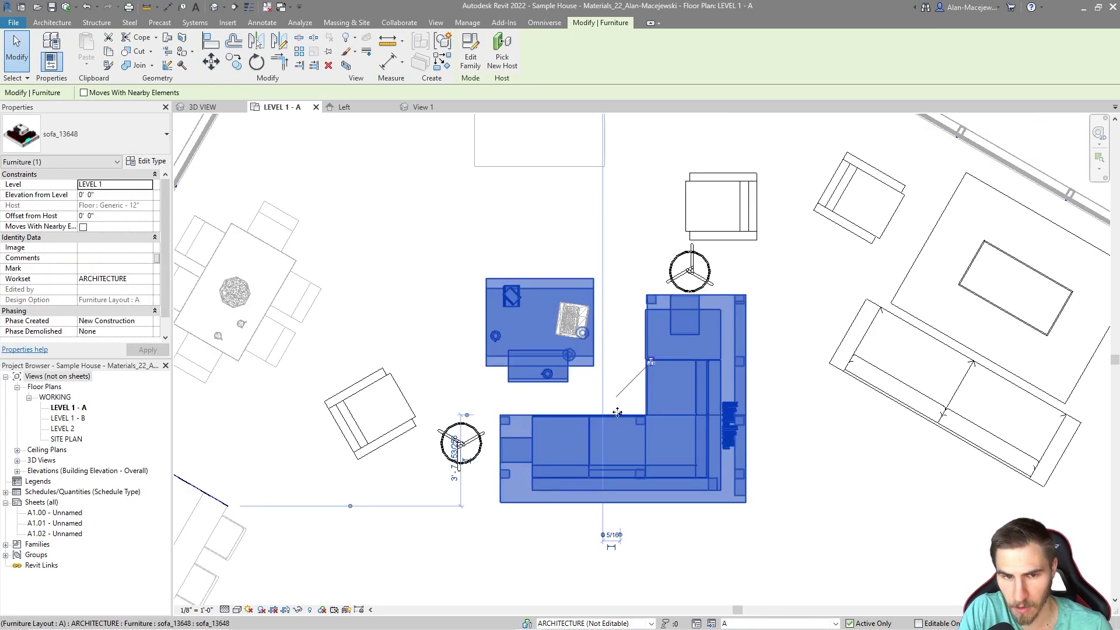
pyautogui.scroll(-1, 618, 413)
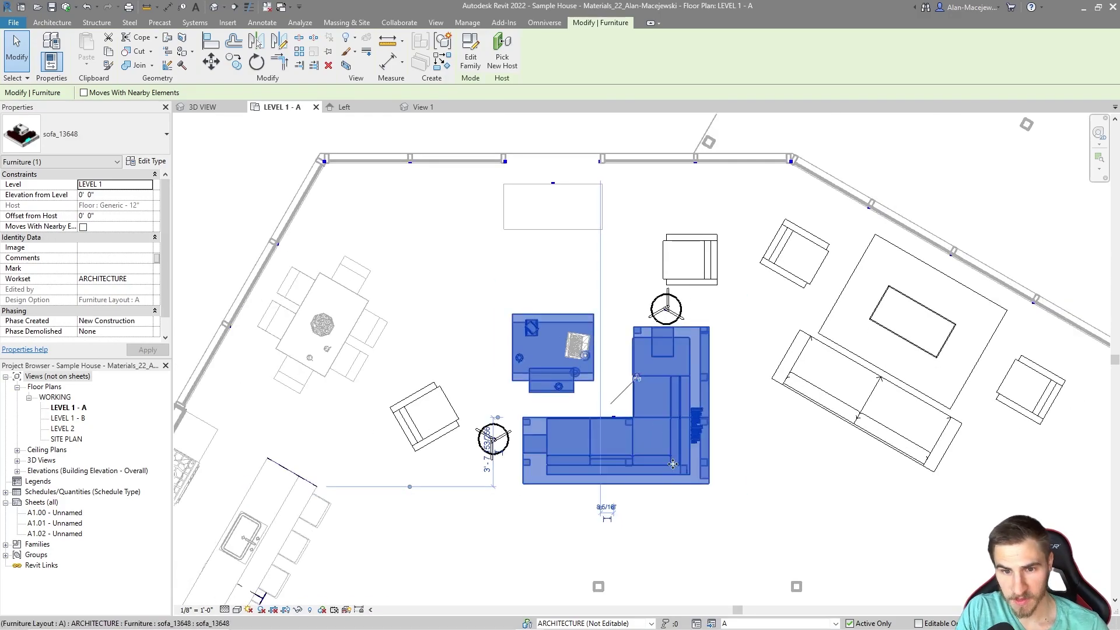
pyautogui.click(666, 496)
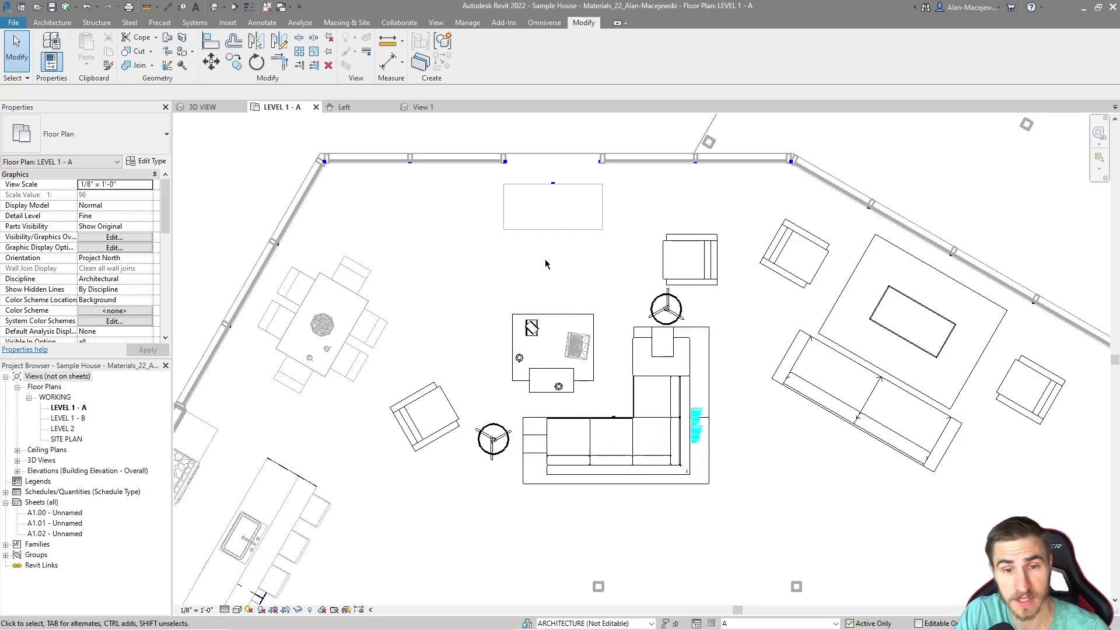
pyautogui.scroll(-2, 721, 314)
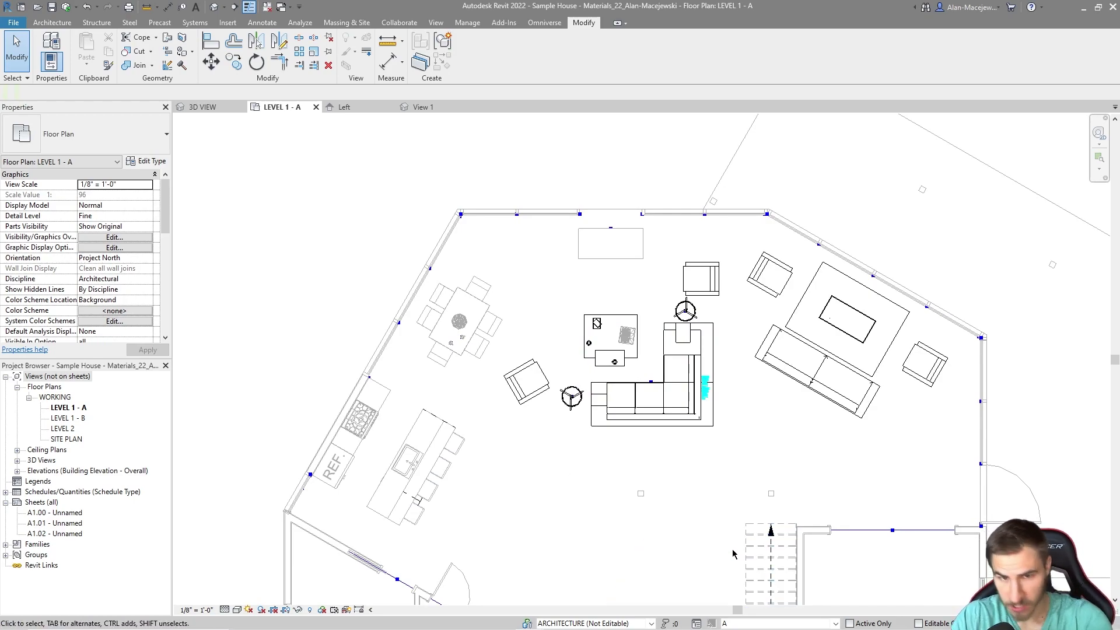
# Draw a section line across the plan and shift it lower through the living room.
pyautogui.click(234, 7)
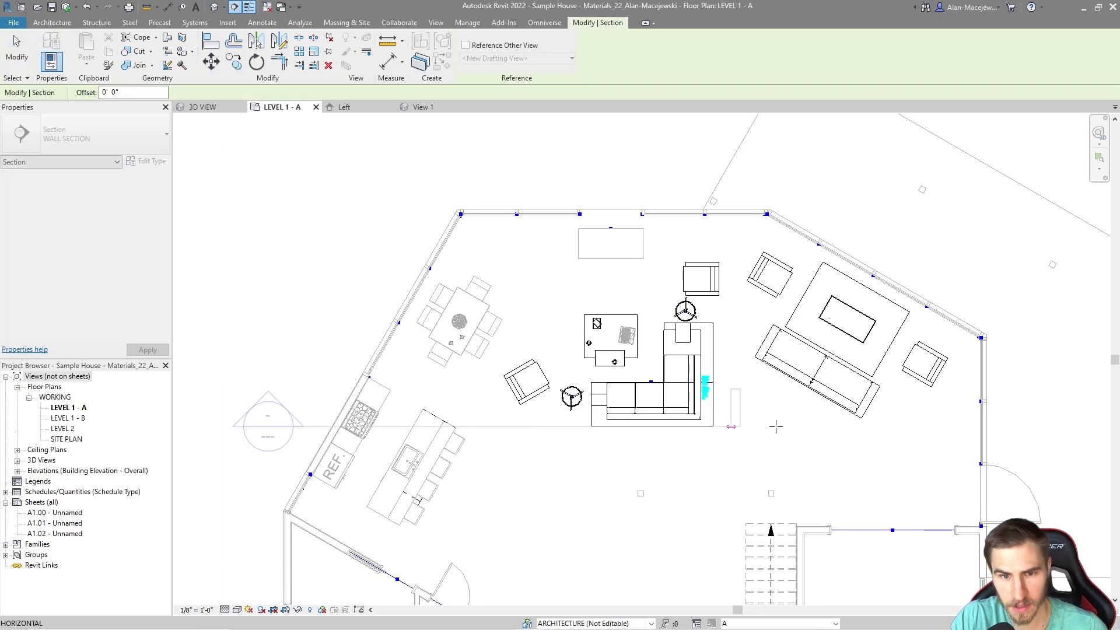
pyautogui.click(1076, 427)
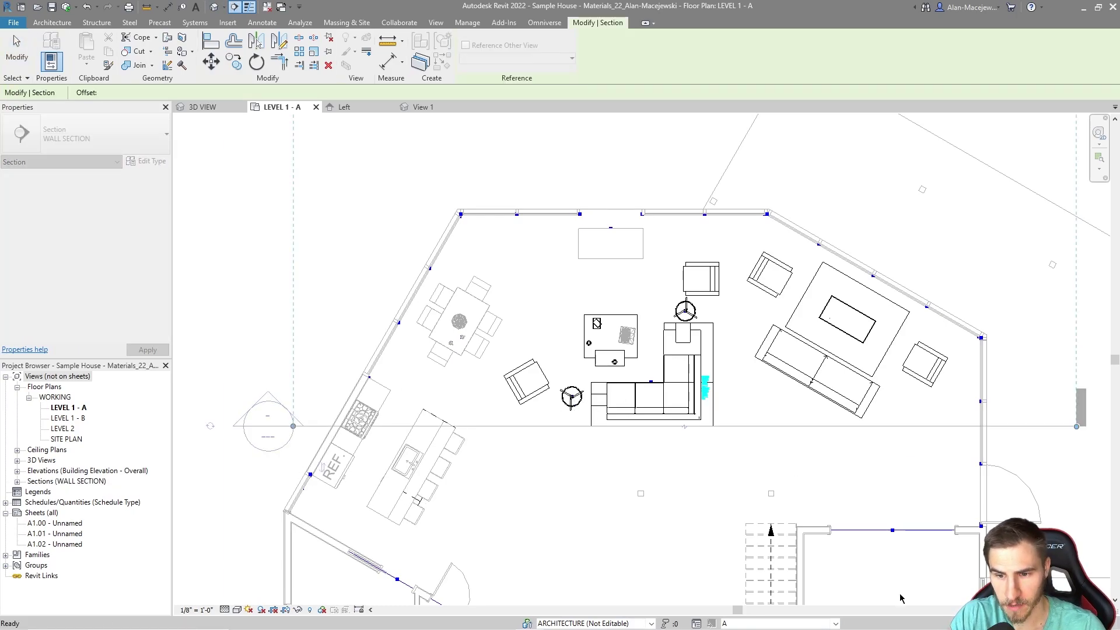
pyautogui.press('Escape')
pyautogui.moveTo(736, 429); pyautogui.dragTo(736, 448)
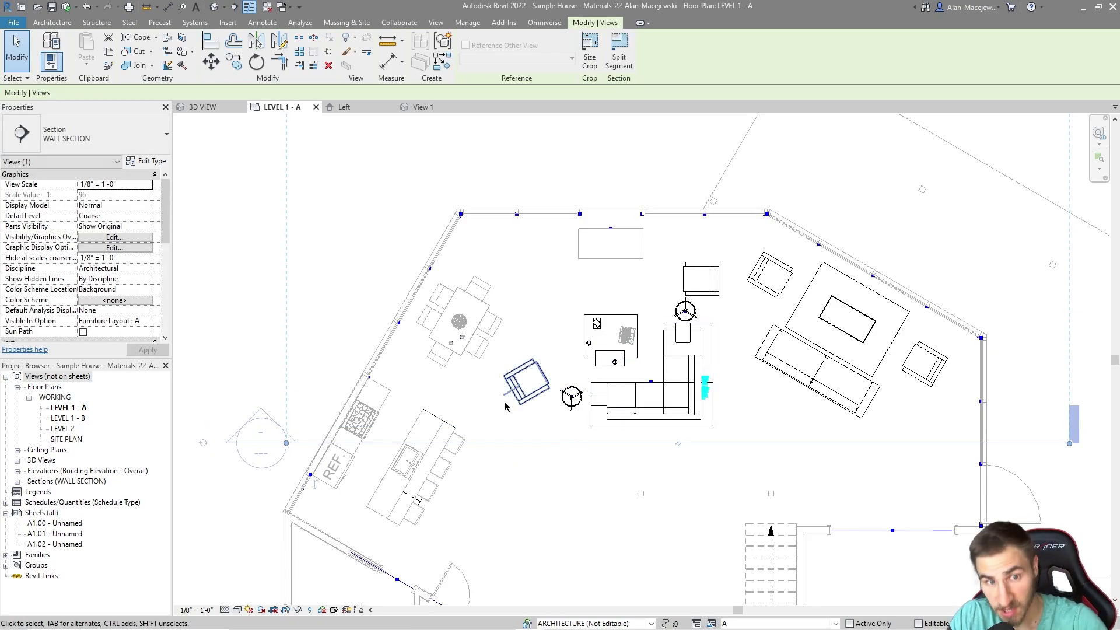
# Open the new Section 1 view, nudge it down, and bring Dynamo in front.
pyautogui.doubleClick(257, 443)
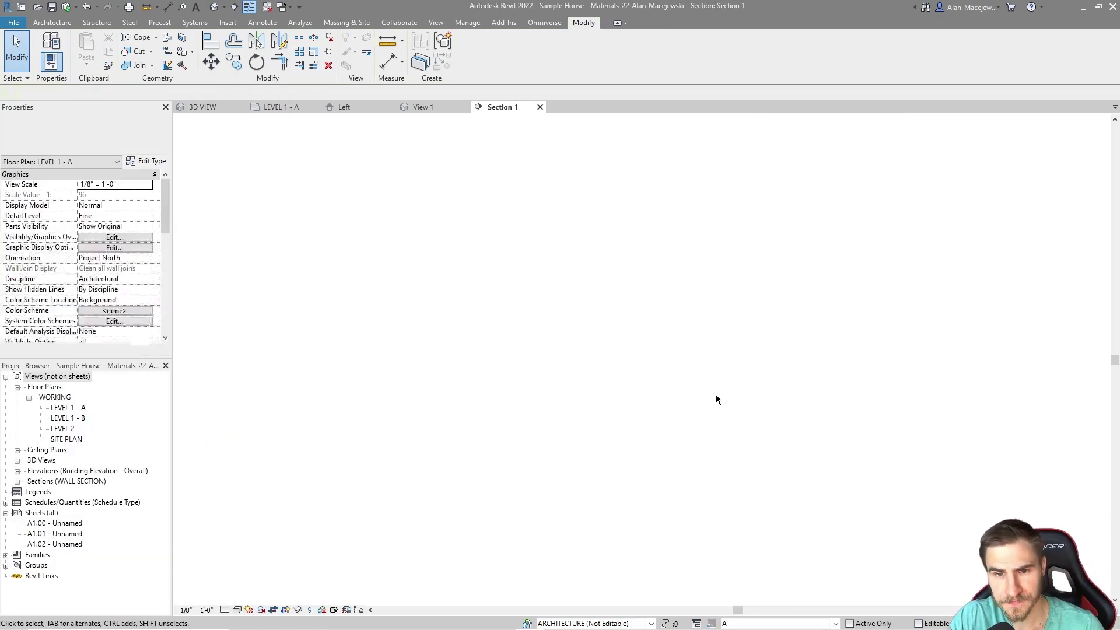
pyautogui.scroll(4, 569, 344)
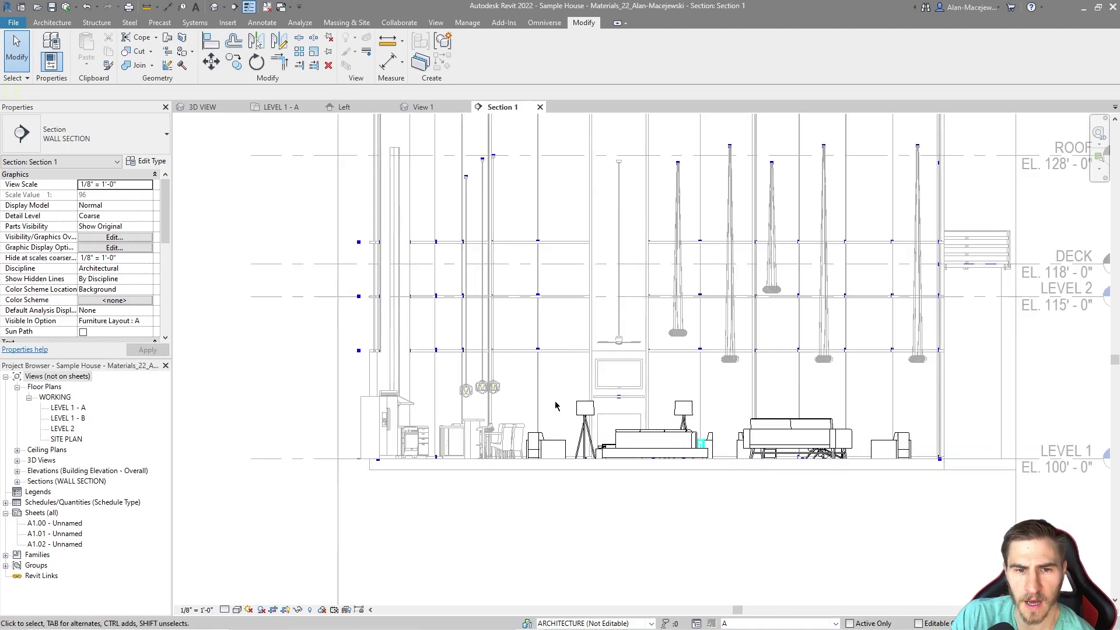
pyautogui.moveTo(580, 407); pyautogui.dragTo(578, 413, button='middle')
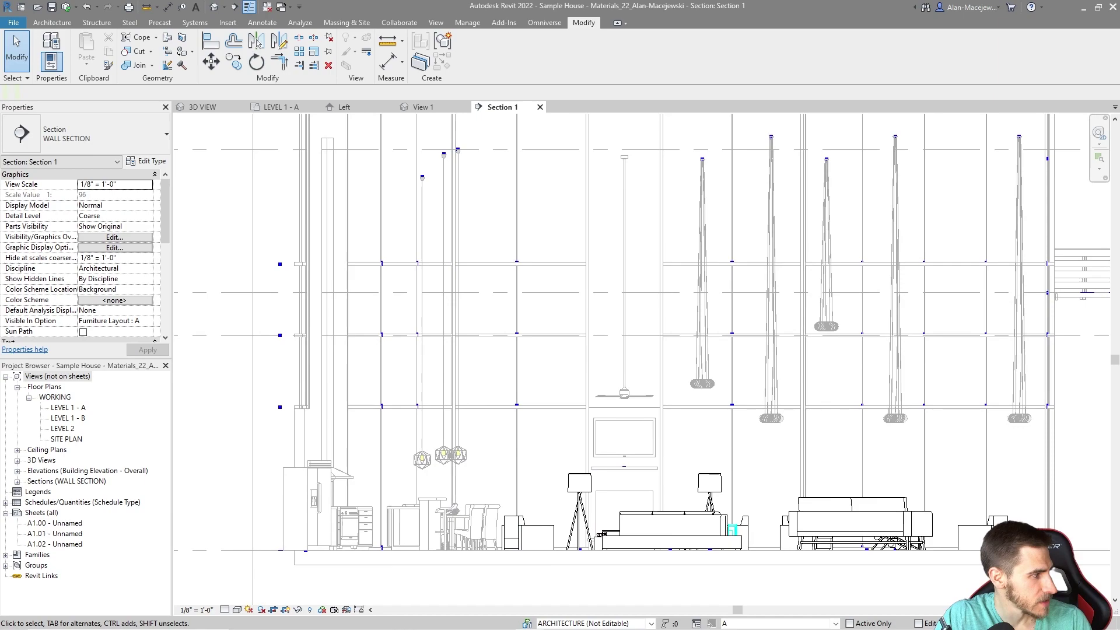
pyautogui.hotkey('alt', 'Tab')
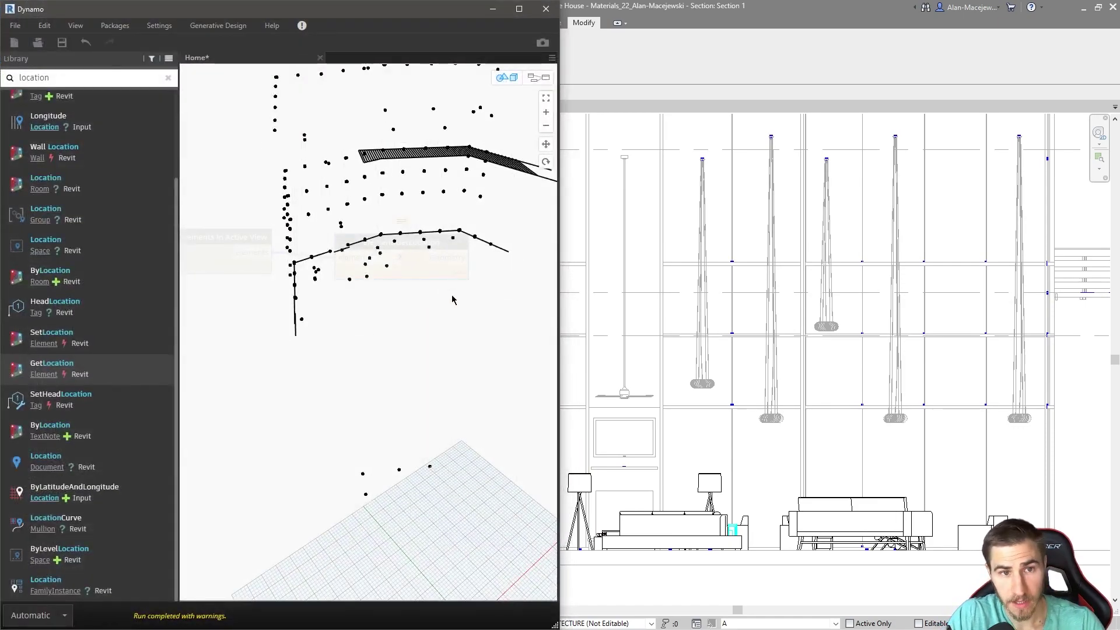
# Orbit Dynamo's 3-D preview and pan the node graph, then minimize Dynamo to reveal Section 1.
pyautogui.scroll(-2, 343, 388)
pyautogui.moveTo(393, 315); pyautogui.dragTo(312, 294, button='right')
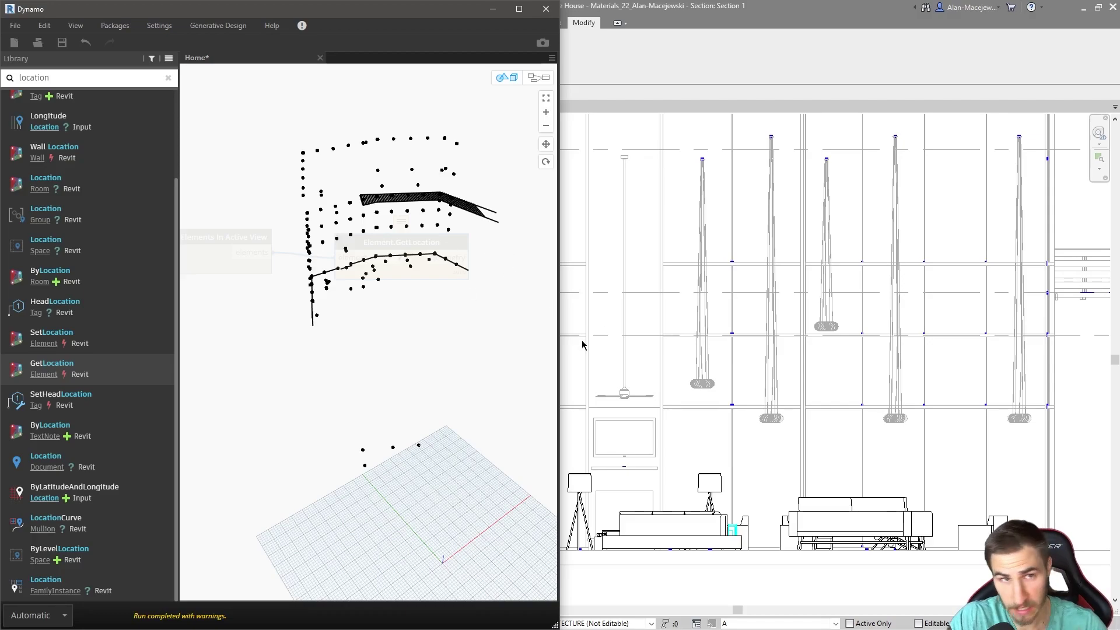
pyautogui.click(510, 82)
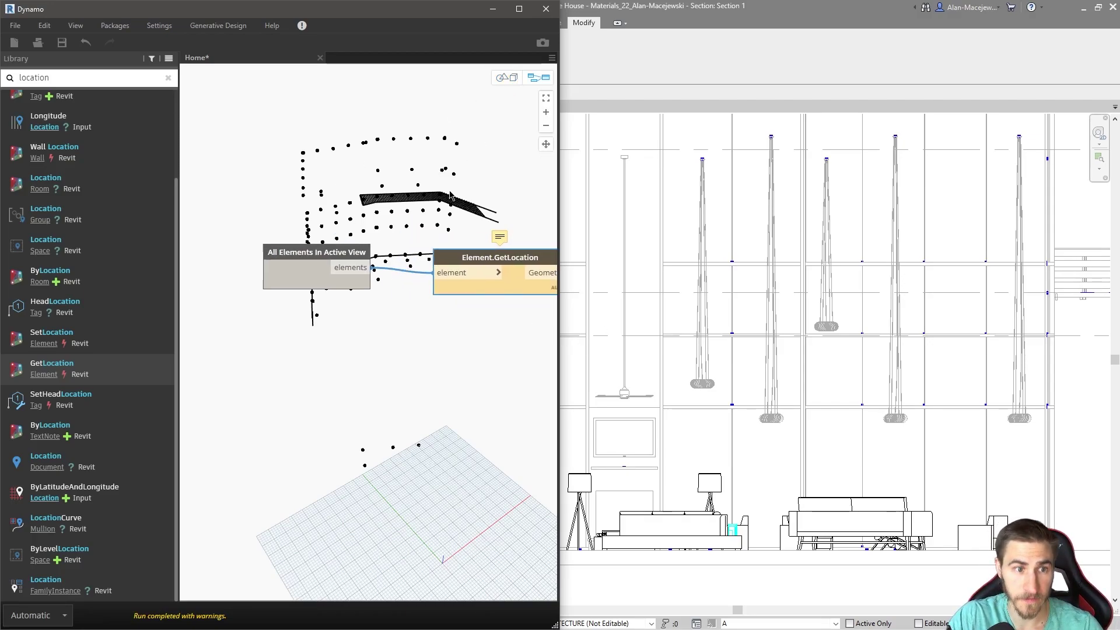
pyautogui.moveTo(412, 297); pyautogui.dragTo(311, 316, button='middle')
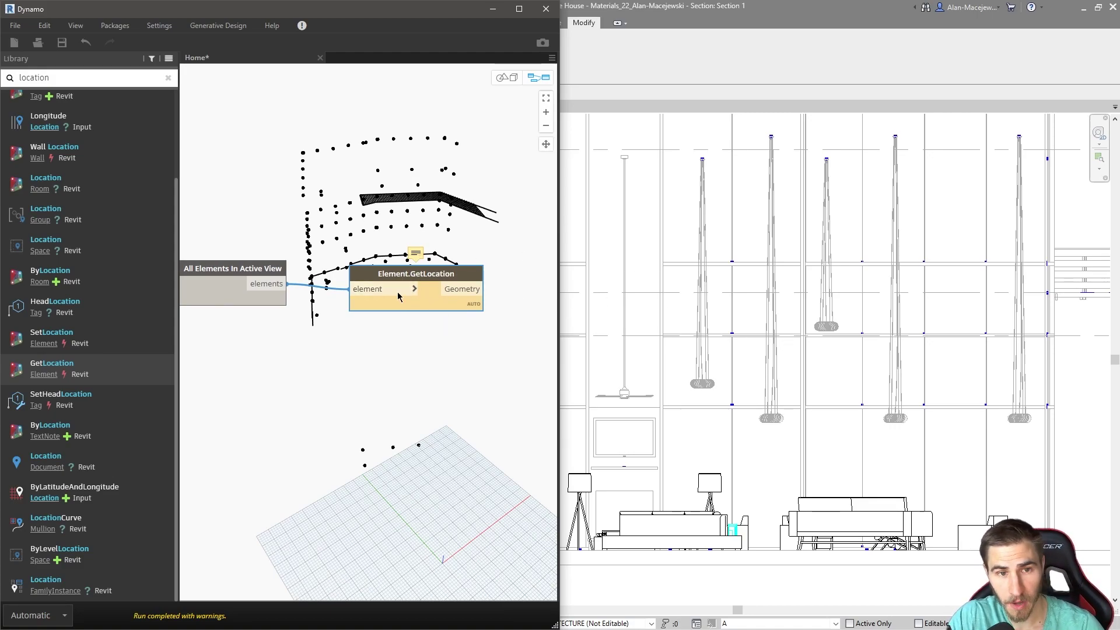
pyautogui.click(525, 81)
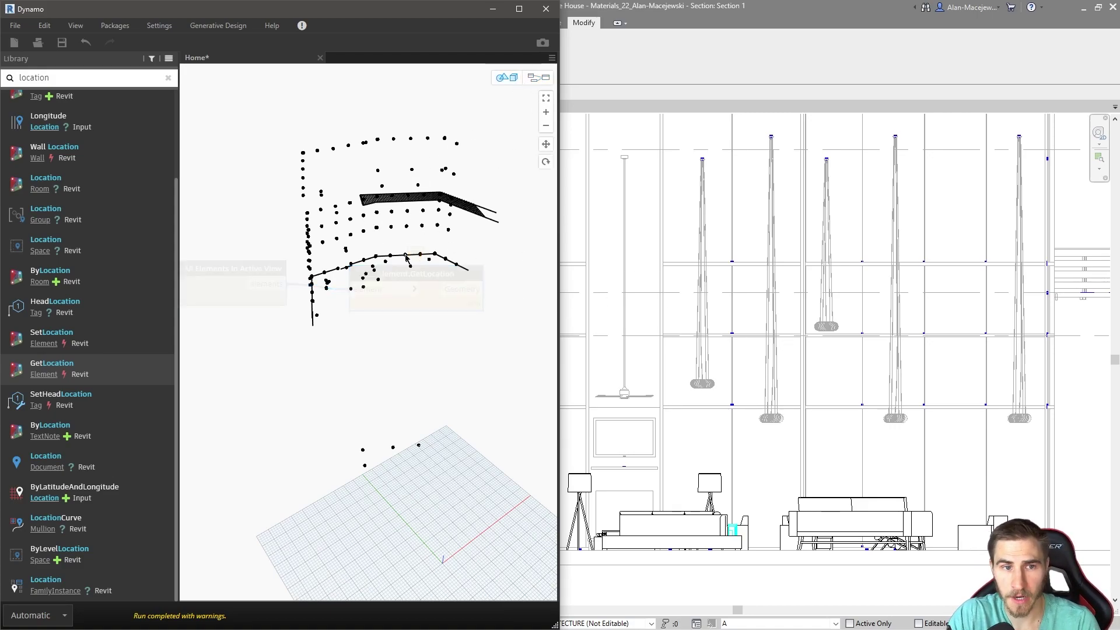
pyautogui.scroll(5, 303, 290)
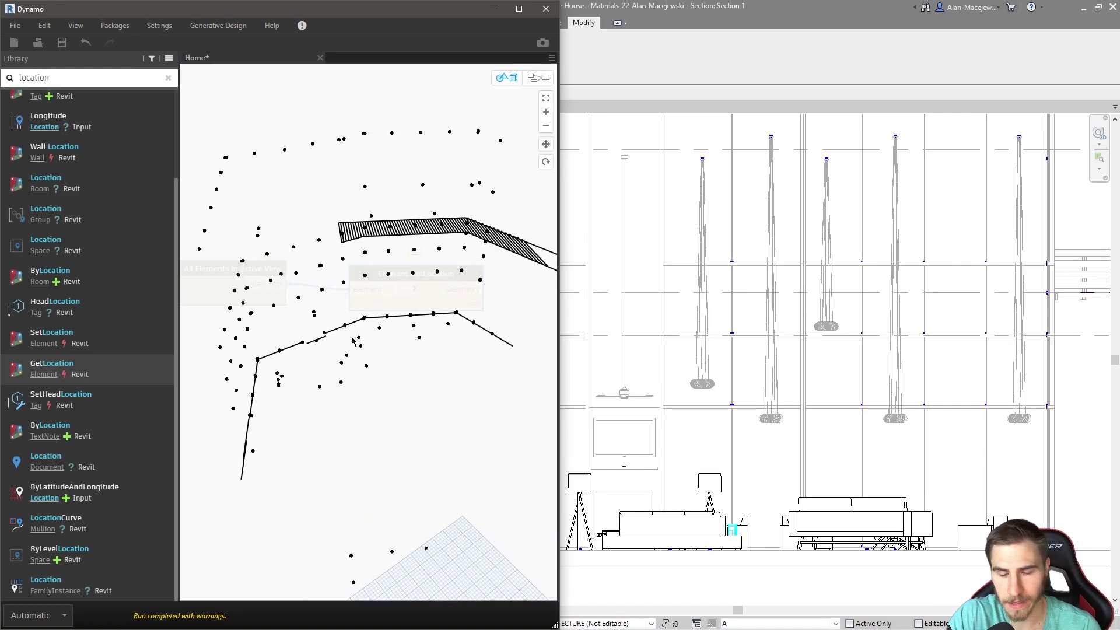
pyautogui.click(494, 8)
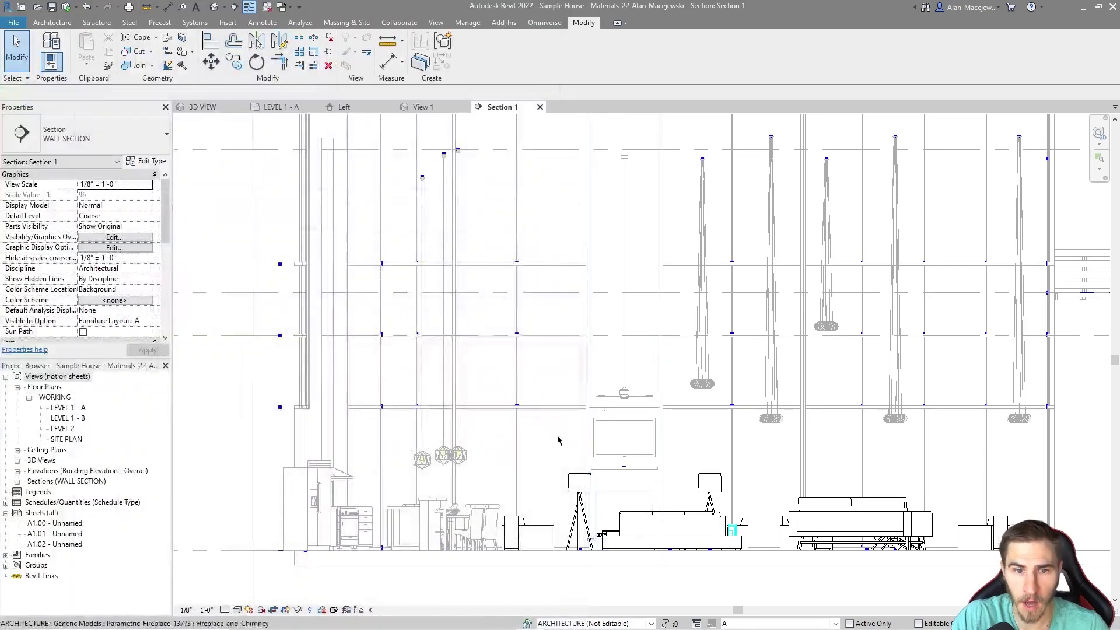
# Select the armchair in Section 1 and open the sofa-2_2494 family for editing.
pyautogui.scroll(1, 583, 496)
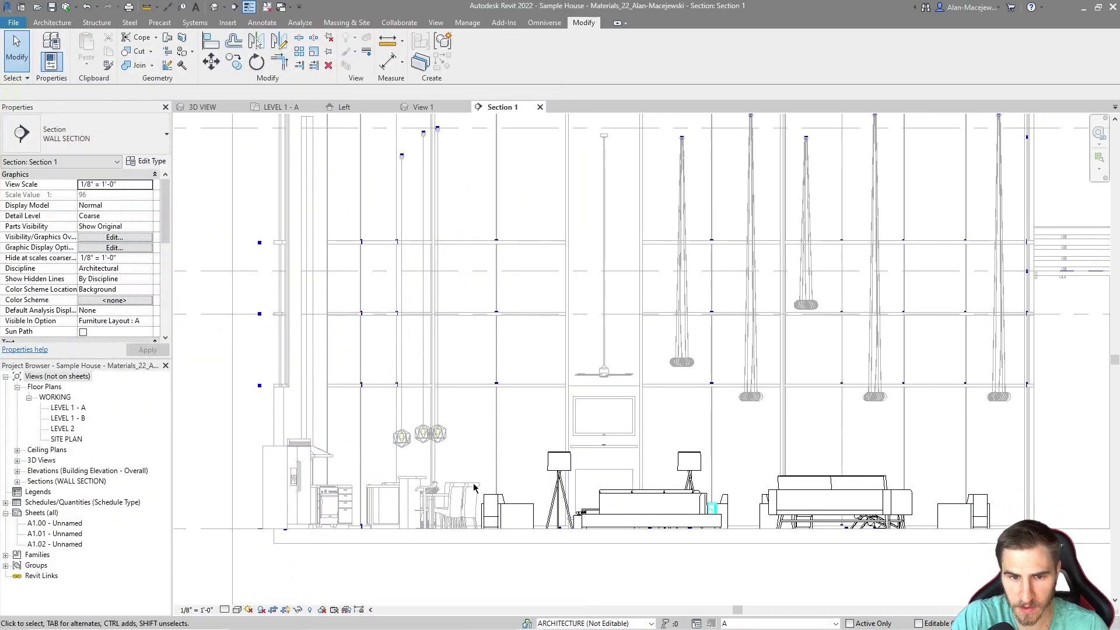
pyautogui.click(502, 513)
pyautogui.scroll(3, 507, 541)
pyautogui.scroll(4, 508, 547)
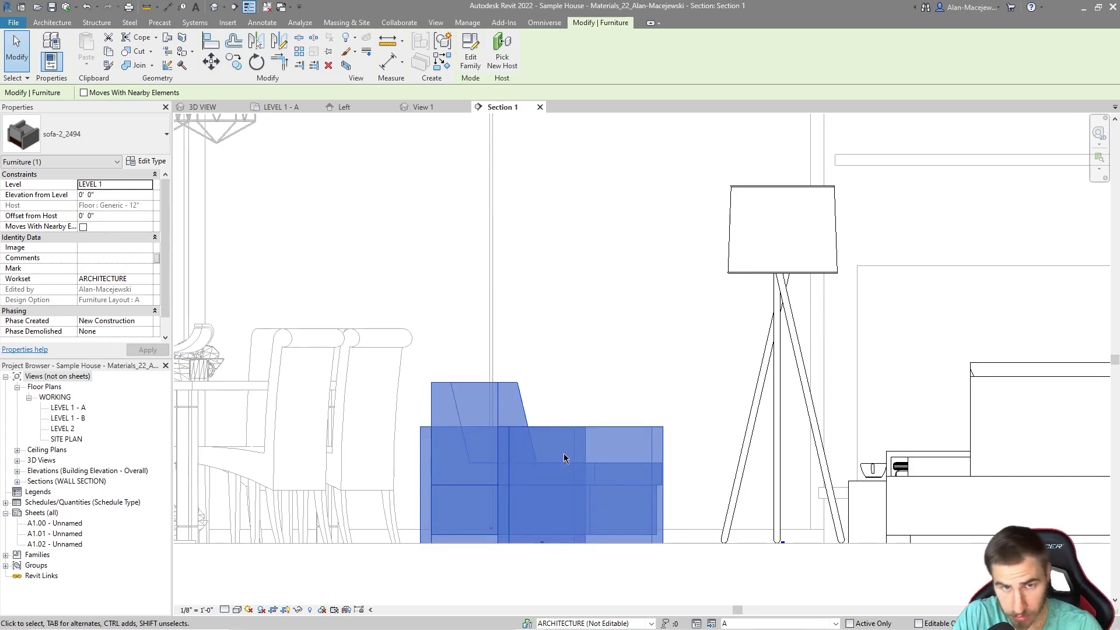
pyautogui.scroll(-3, 461, 438)
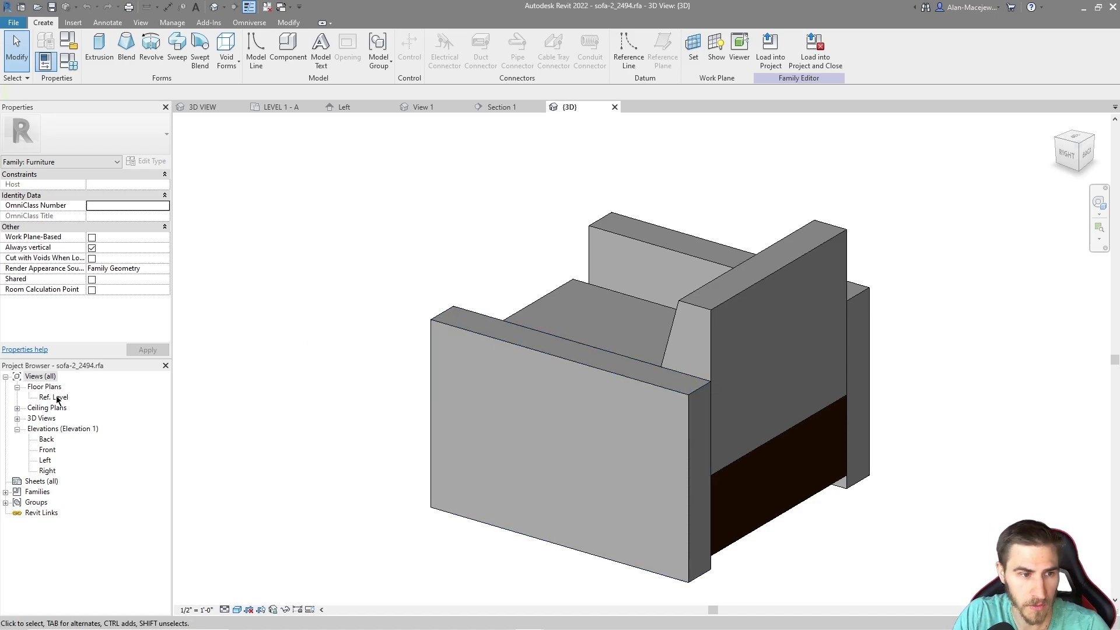
# Open the Front elevation and inspect the left, right, centre, height and floor reference planes.
pyautogui.doubleClick(46, 451)
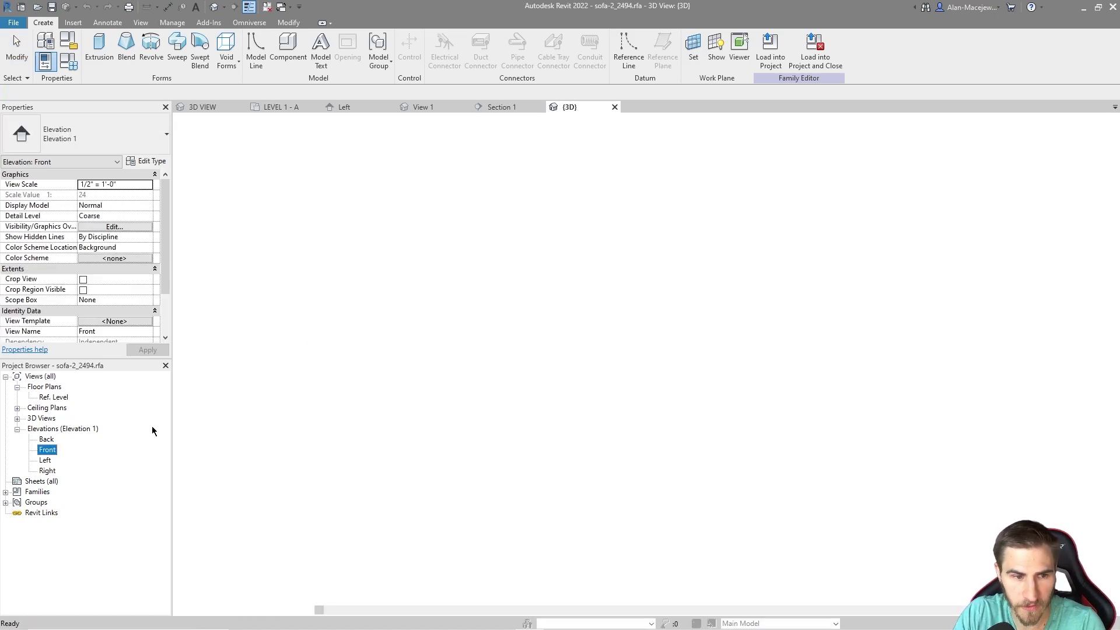
pyautogui.scroll(-2, 553, 370)
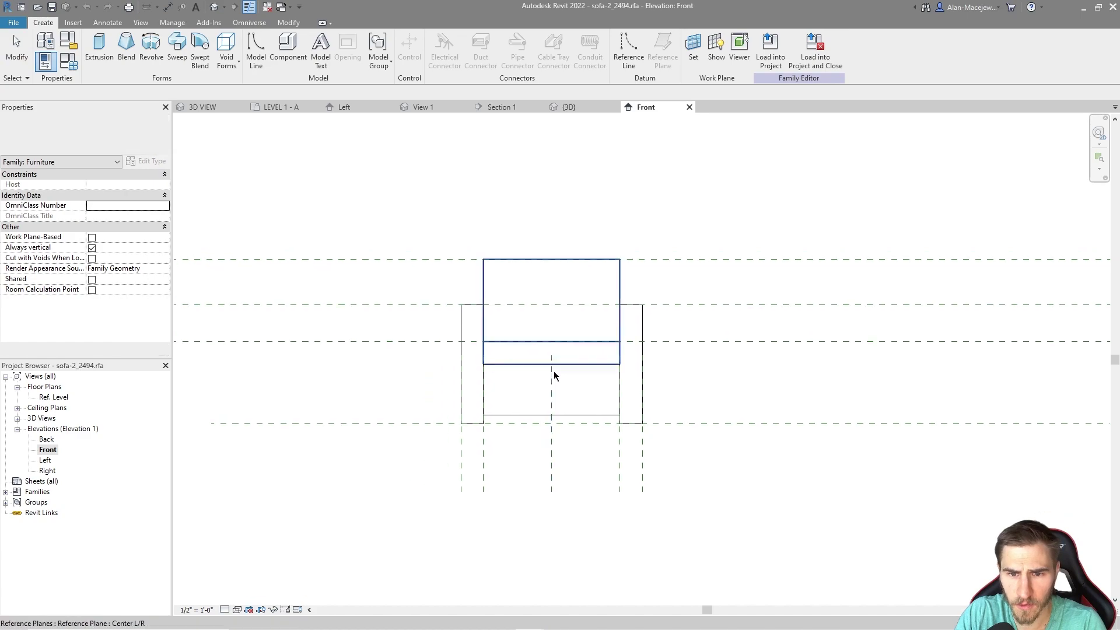
pyautogui.click(617, 451)
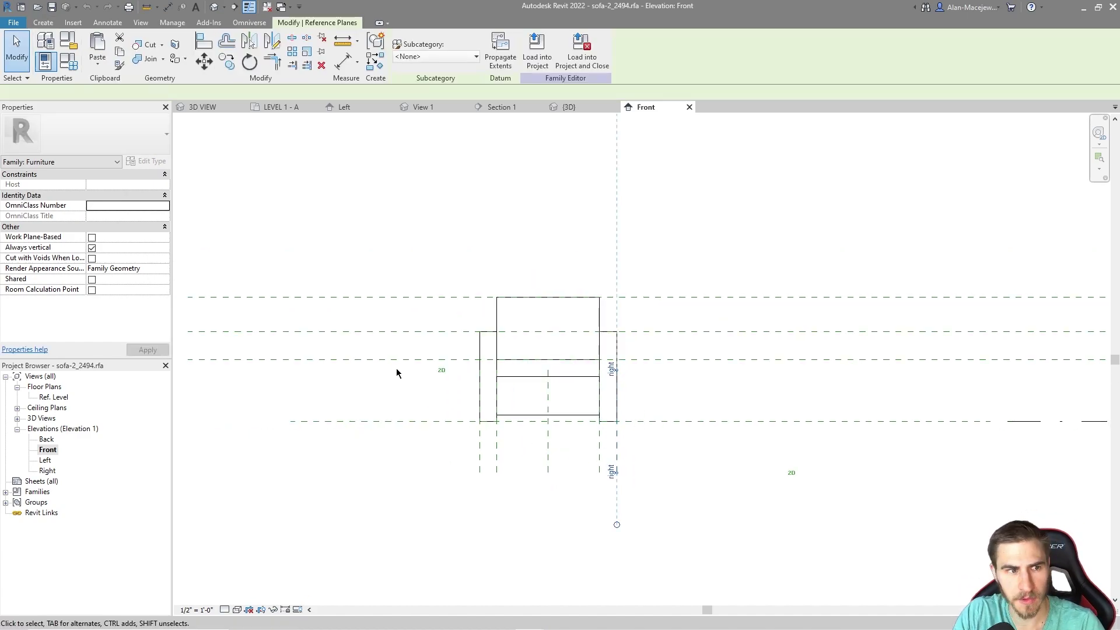
pyautogui.click(480, 456)
pyautogui.click(548, 461)
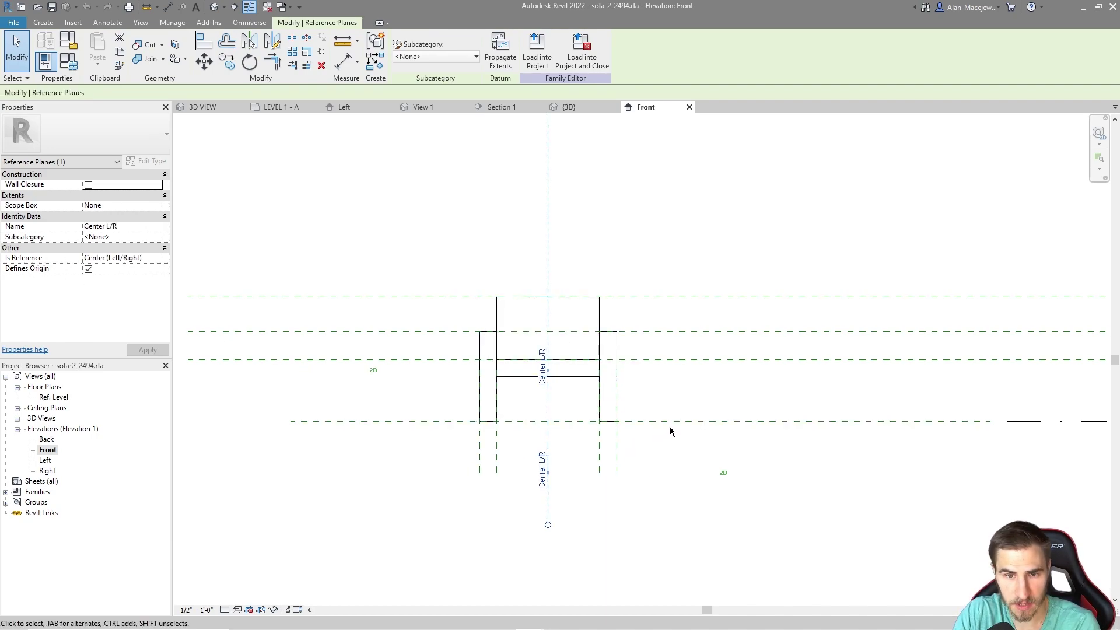
pyautogui.click(660, 306)
pyautogui.click(665, 331)
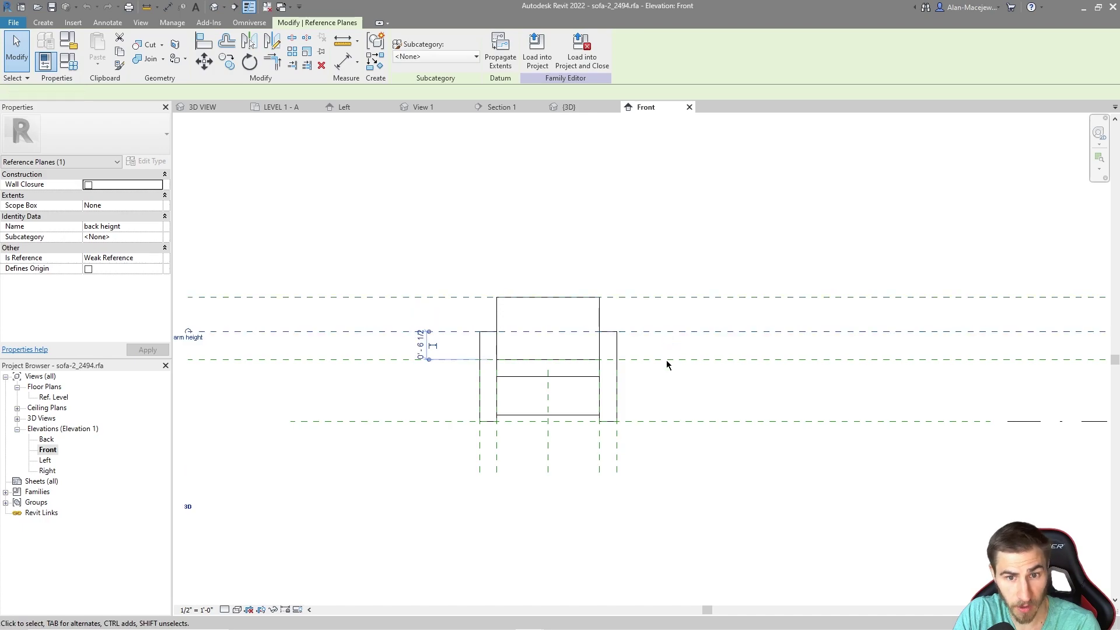
pyautogui.click(665, 360)
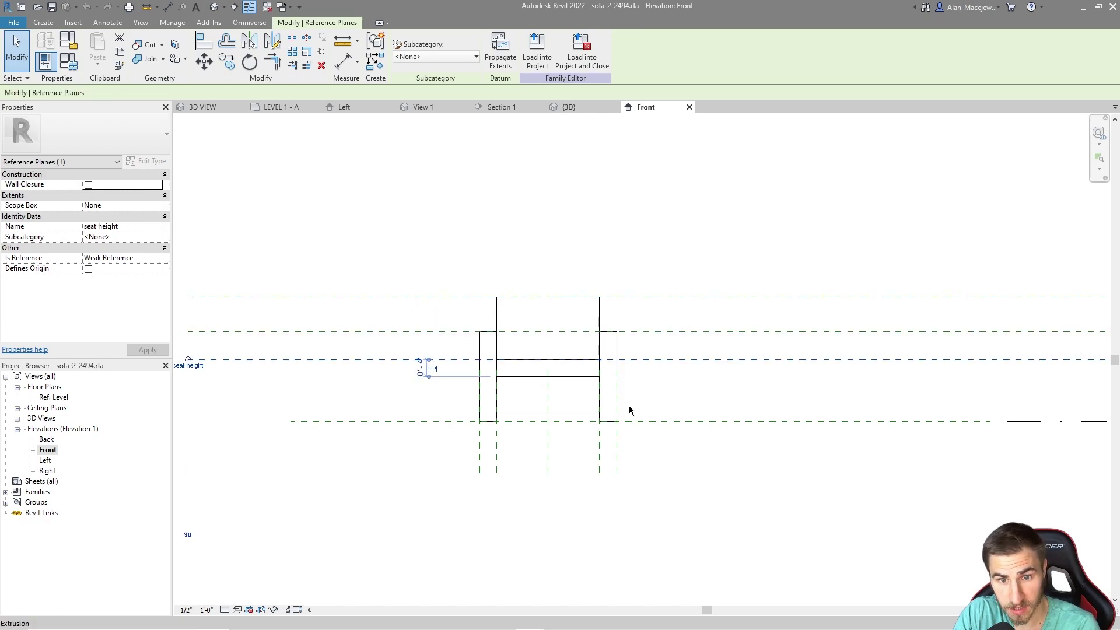
pyautogui.click(691, 423)
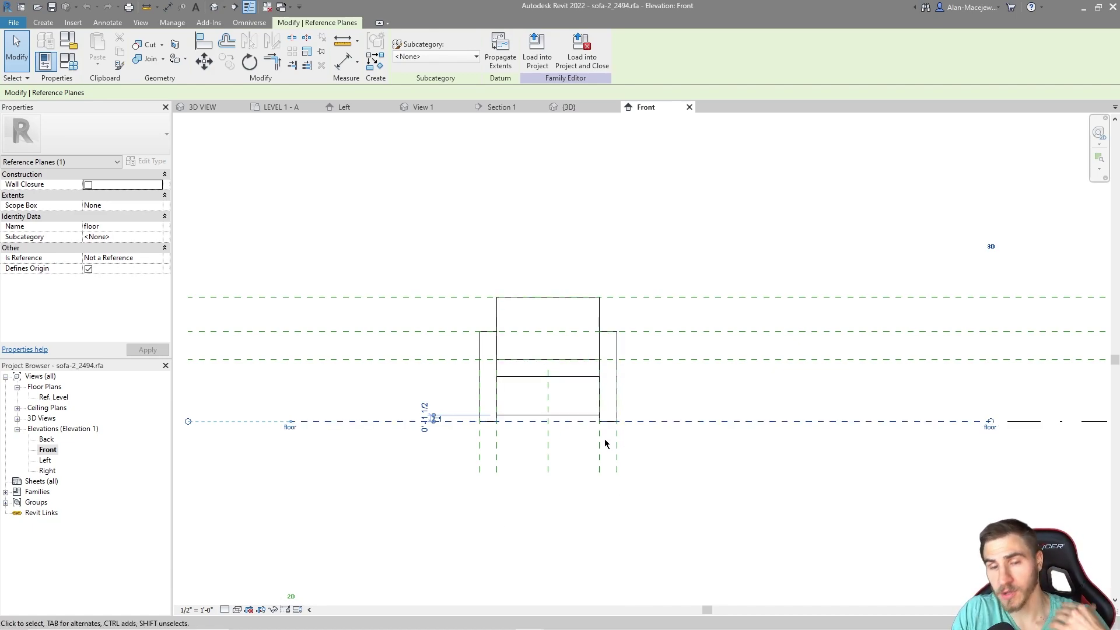
pyautogui.click(692, 467)
# Toggle Defines Origin on the back height plane, check Center L/R, and load into the project.
pyautogui.click(667, 298)
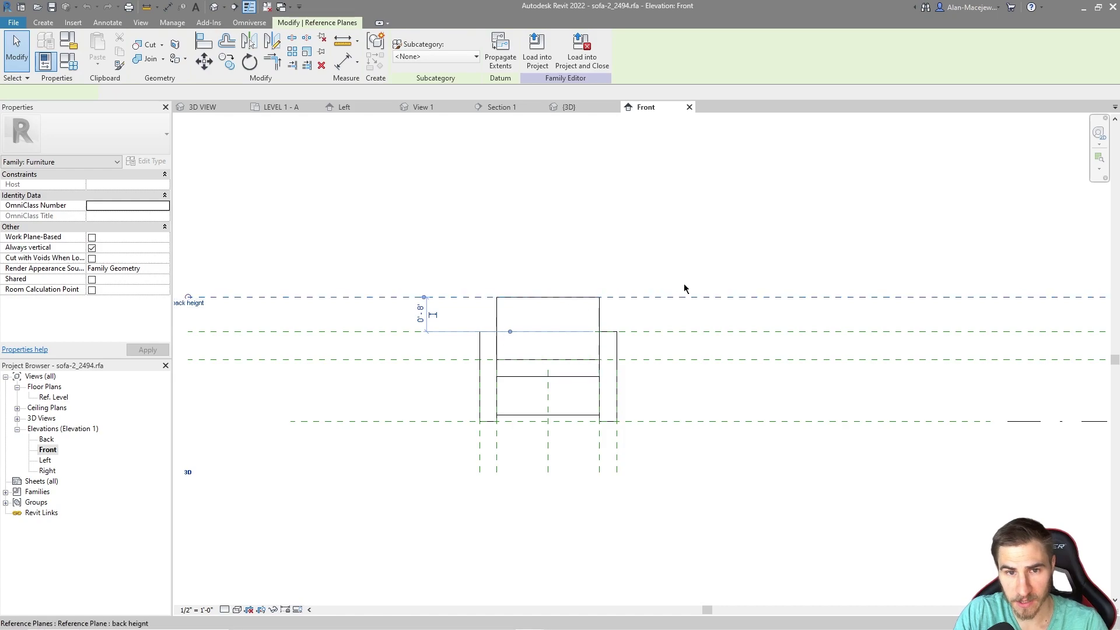
pyautogui.click(88, 268)
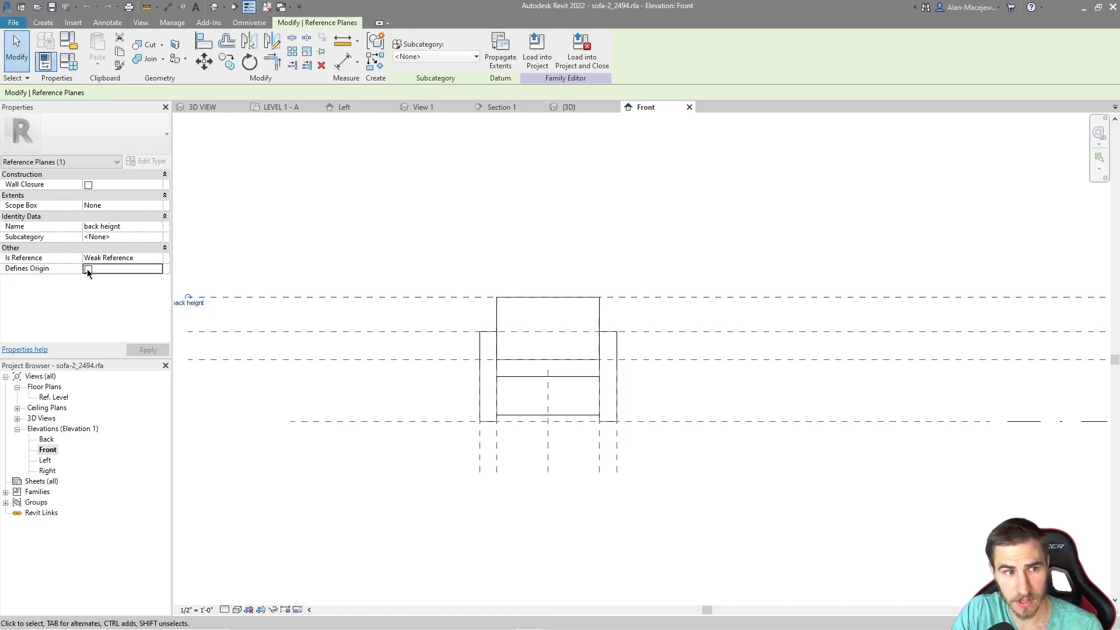
pyautogui.click(548, 376)
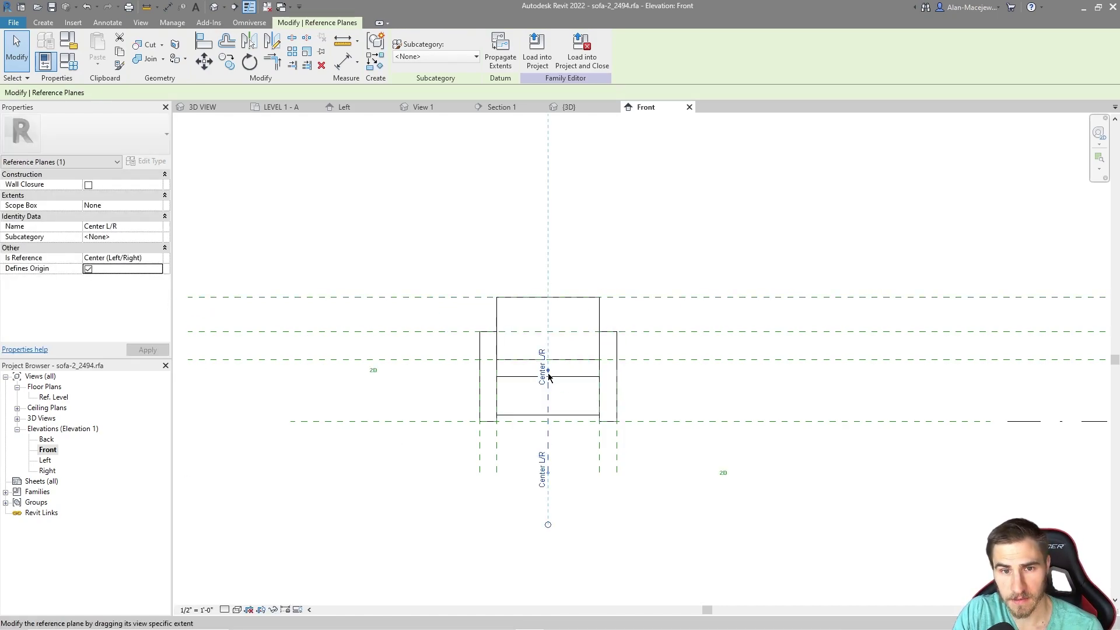
pyautogui.click(560, 283)
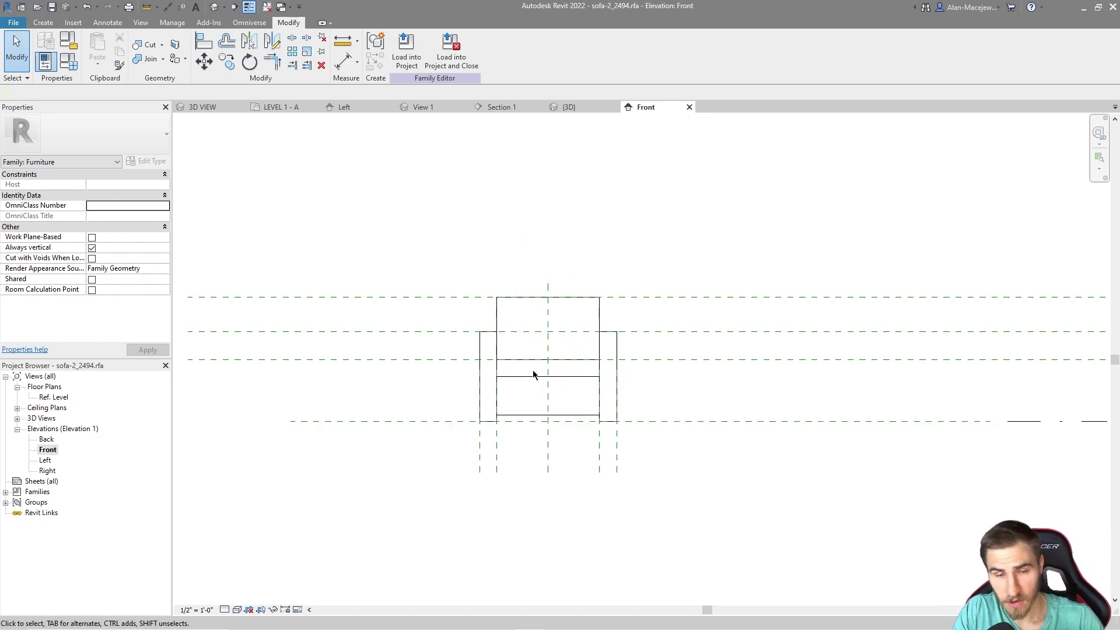
pyautogui.click(470, 64)
# Reload the sofa family unsaved, overwriting the existing version, and select it in Section 1.
pyautogui.click(531, 407)
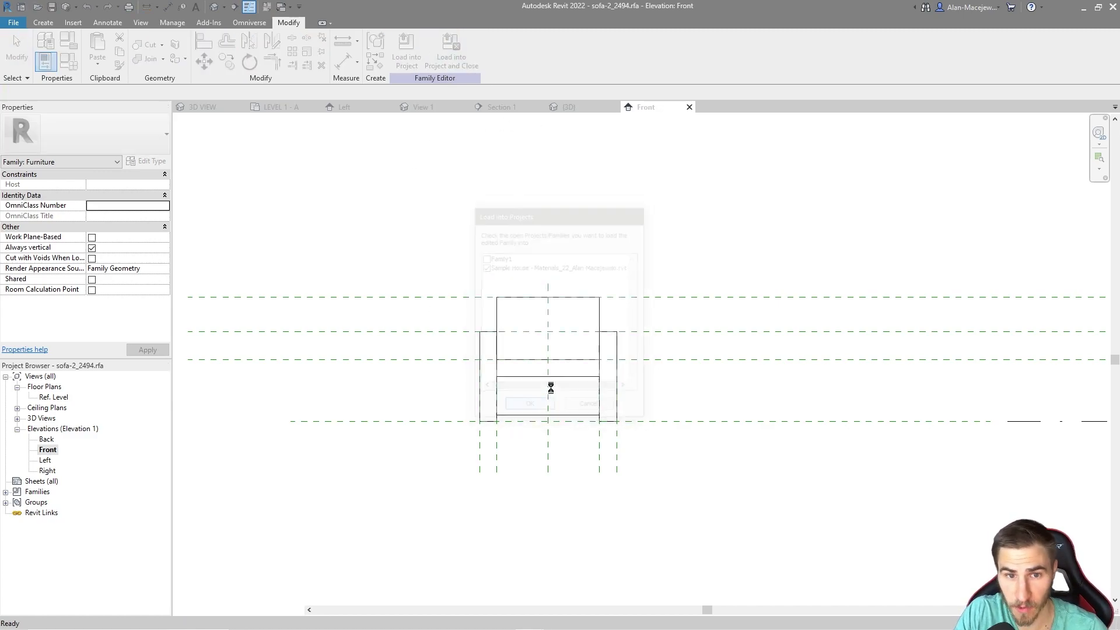
pyautogui.click(570, 332)
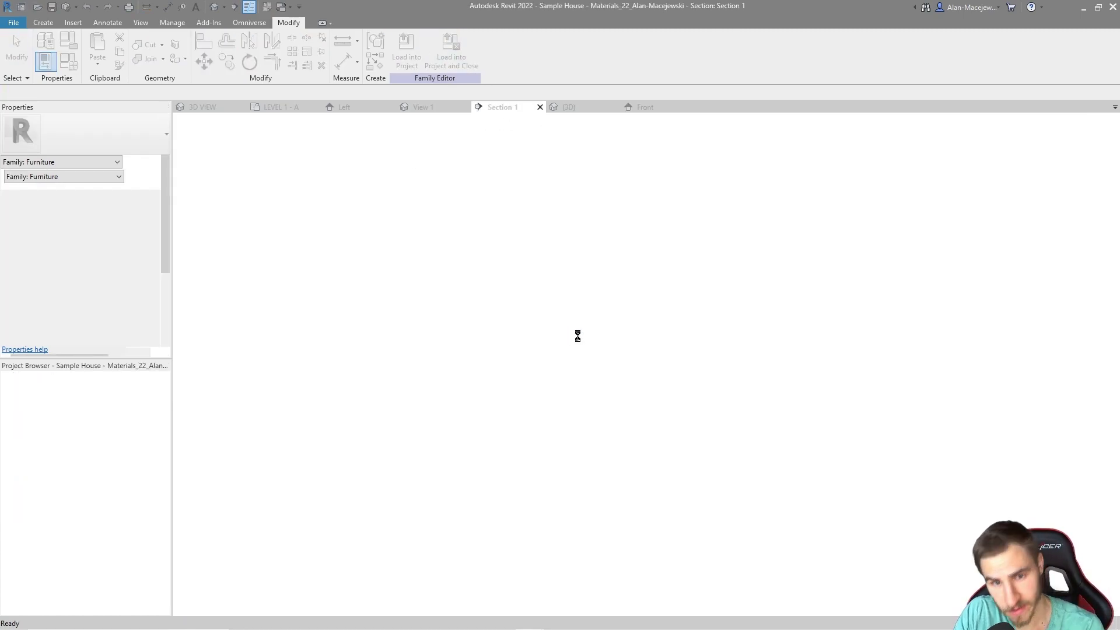
pyautogui.click(539, 286)
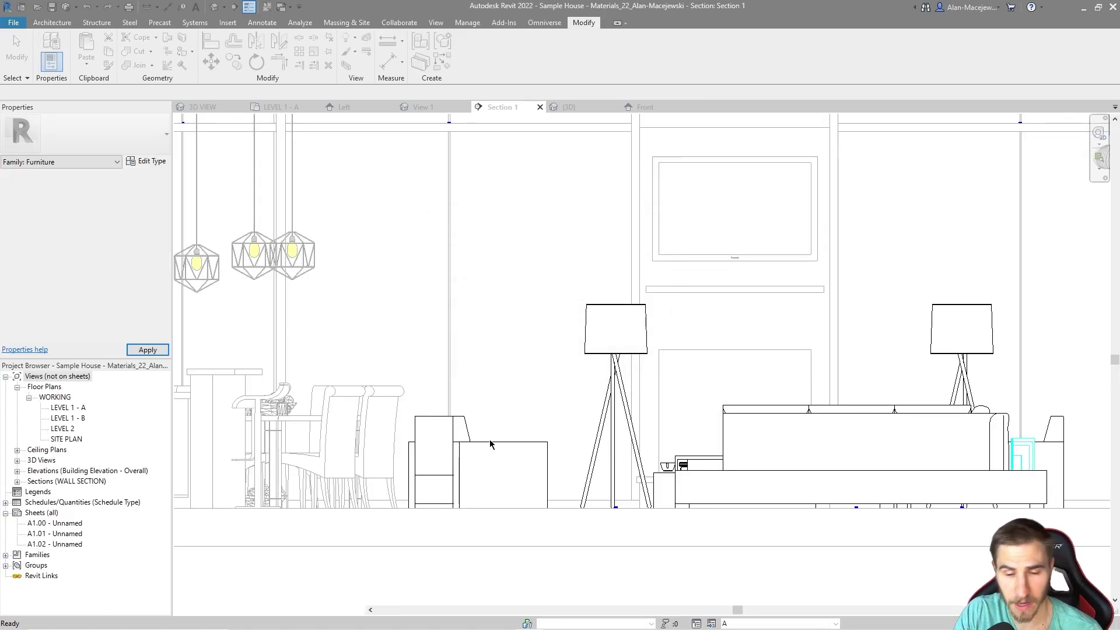
pyautogui.click(461, 450)
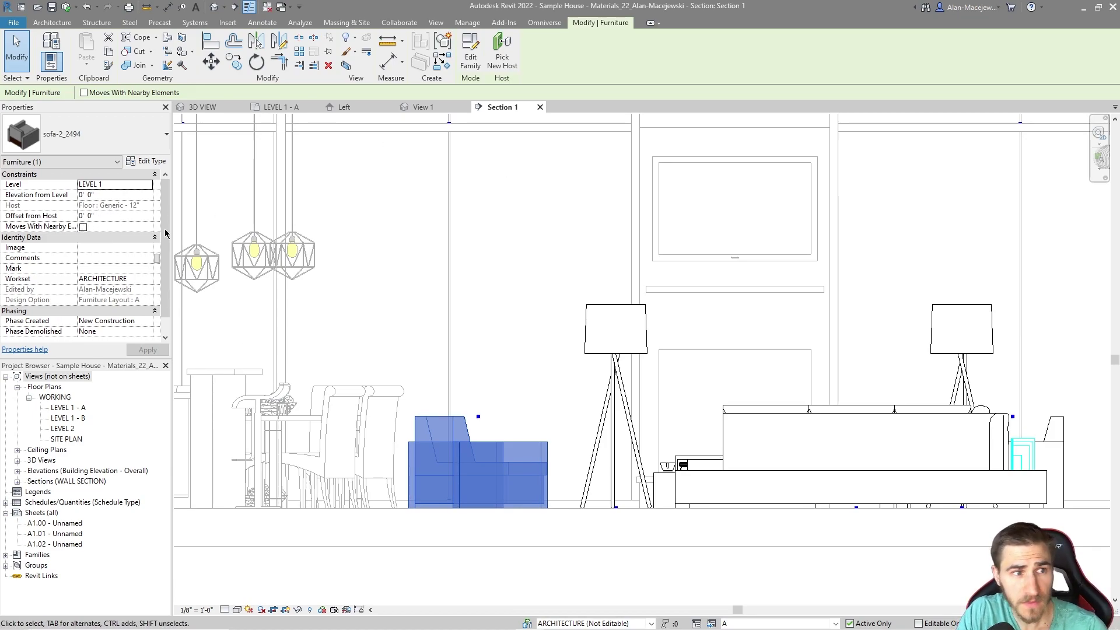
# Test the sofa's offset at 1 then back to 0, and reopen the family for editing.
pyautogui.click(108, 195)
pyautogui.write('1')
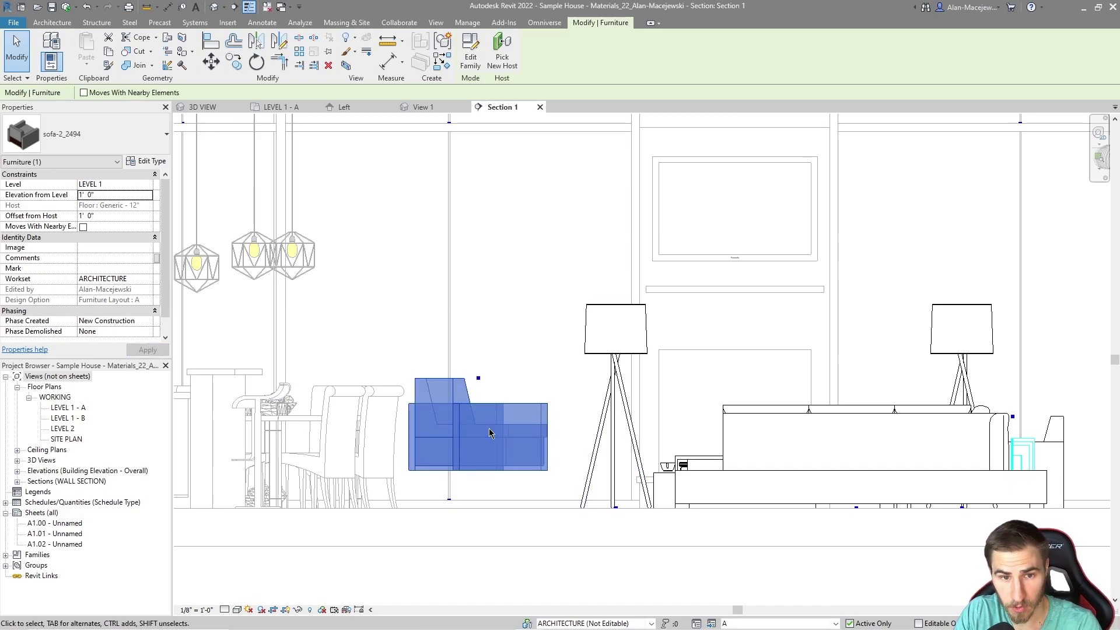
pyautogui.click(118, 195)
pyautogui.write('0')
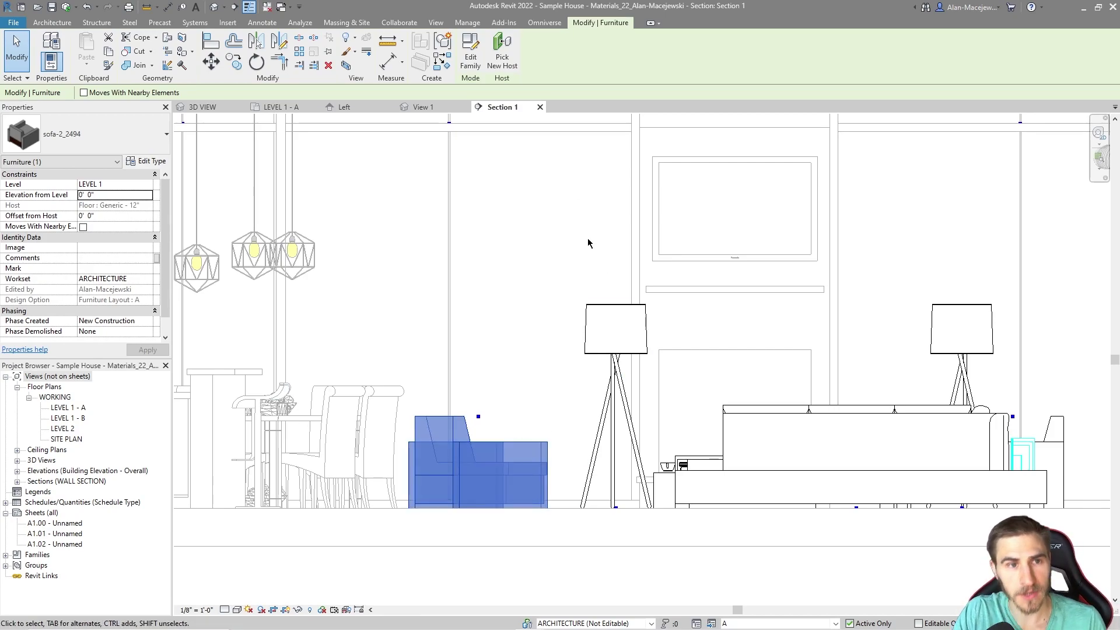
pyautogui.scroll(-3, 492, 417)
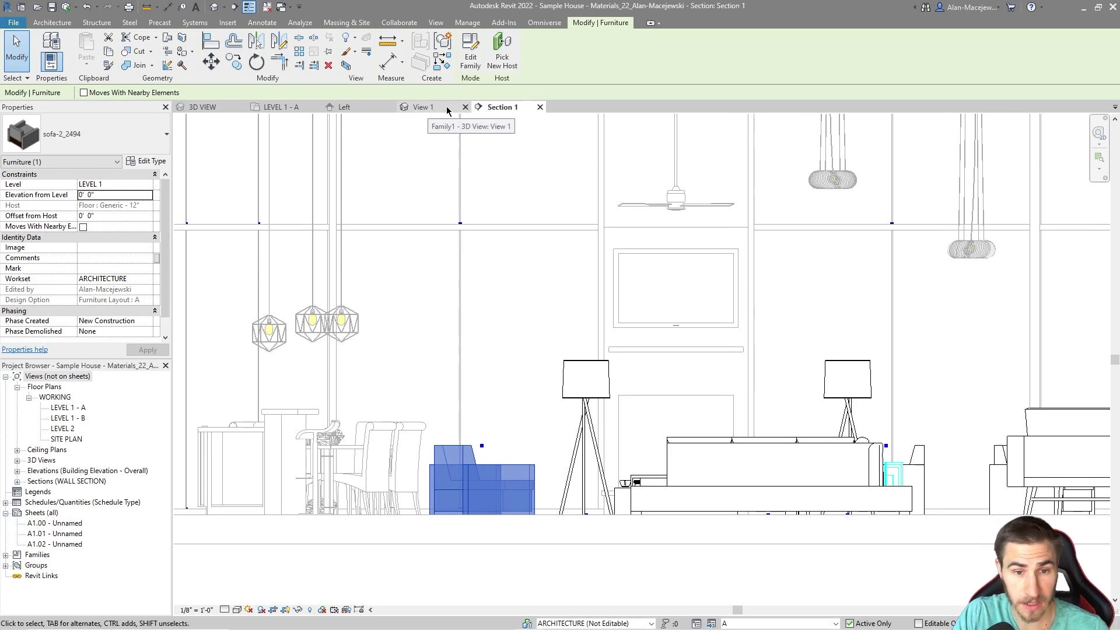
pyautogui.moveTo(512, 381); pyautogui.dragTo(507, 387, button='middle')
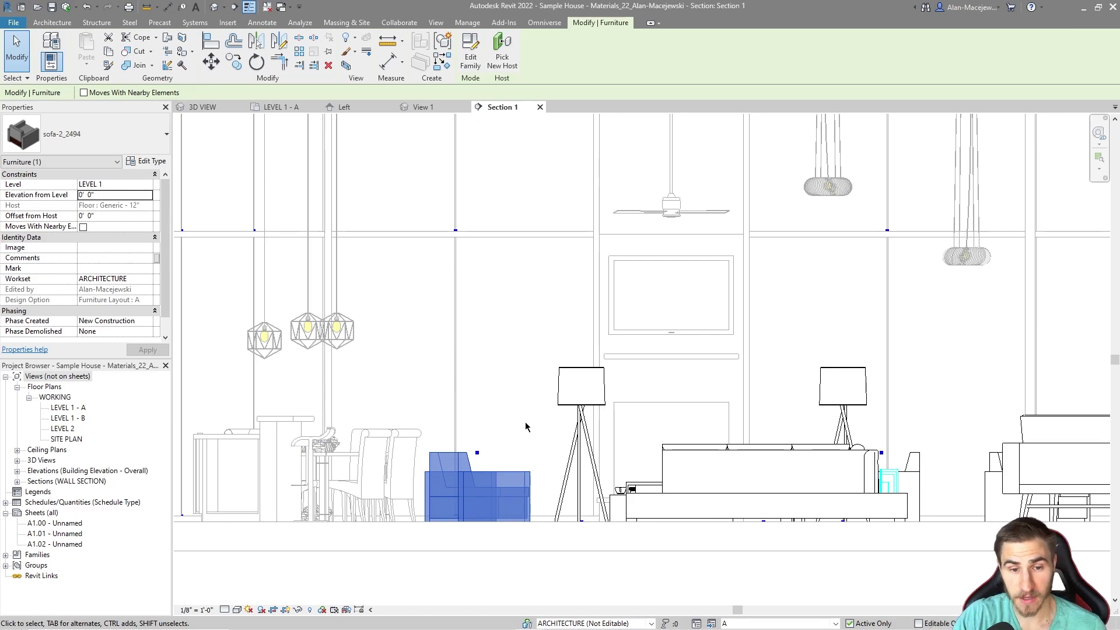
pyautogui.click(470, 56)
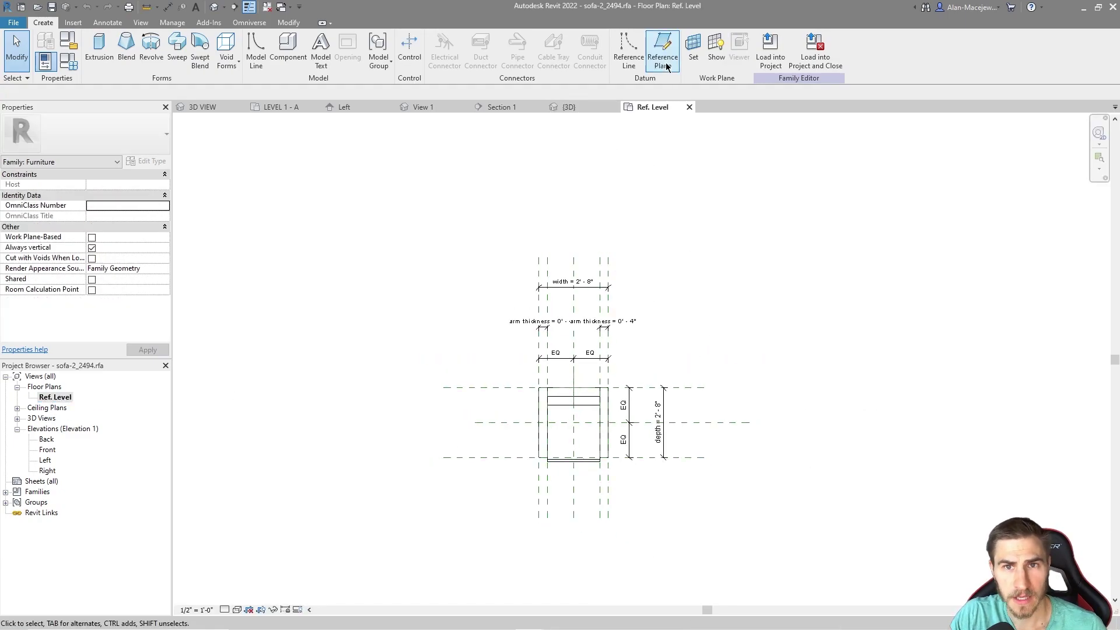
# Draw a 45° diagonal reference plane across the sofa and select both diagonal planes.
pyautogui.click(662, 51)
pyautogui.click(690, 187)
pyautogui.click(851, 347)
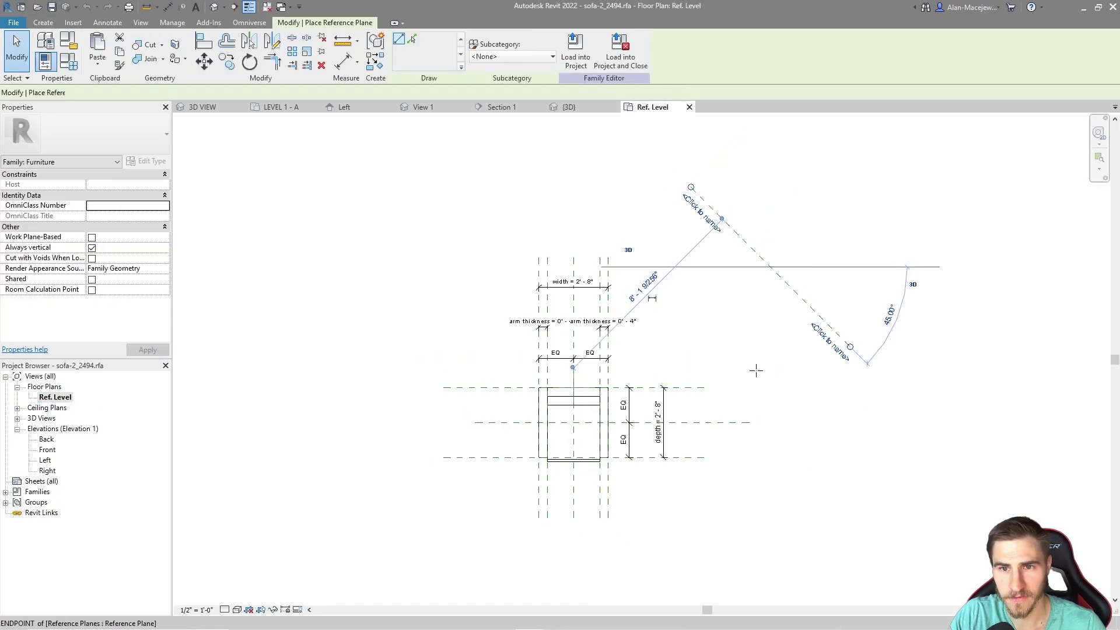
pyautogui.press('Escape')
pyautogui.press('Escape')
pyautogui.moveTo(825, 265); pyautogui.dragTo(665, 312)
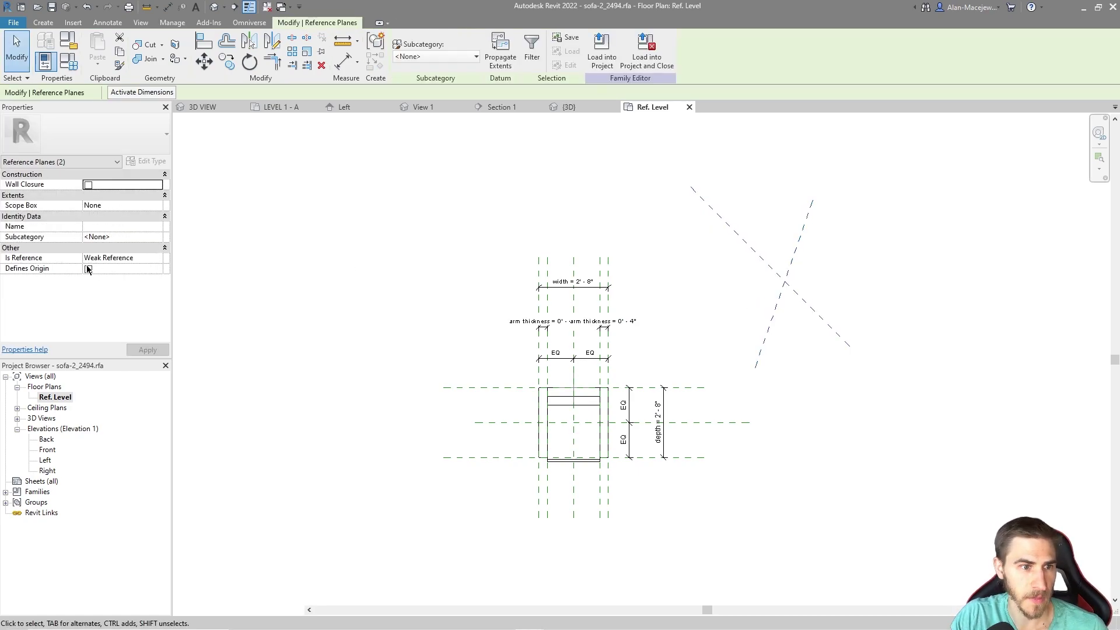
pyautogui.press('Escape')
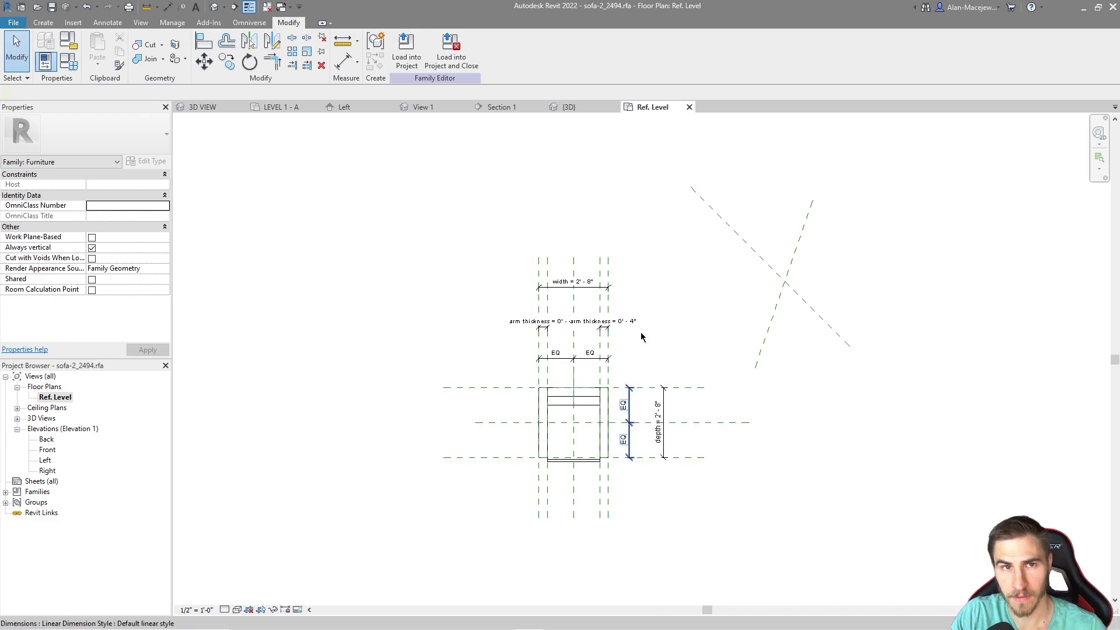
# Turn off Defines Origin on both centre reference planes, apply, and load into the project.
pyautogui.scroll(1, 698, 395)
pyautogui.click(573, 420)
pyautogui.keyDown('ctrl'); pyautogui.click(512, 428); pyautogui.keyUp('ctrl')
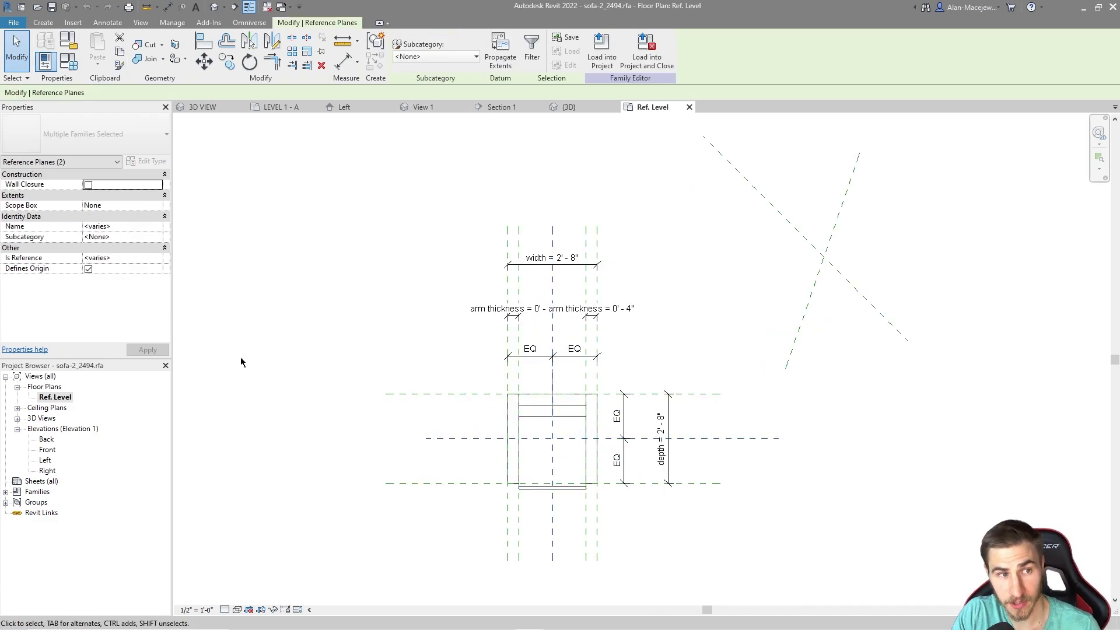
pyautogui.click(95, 266)
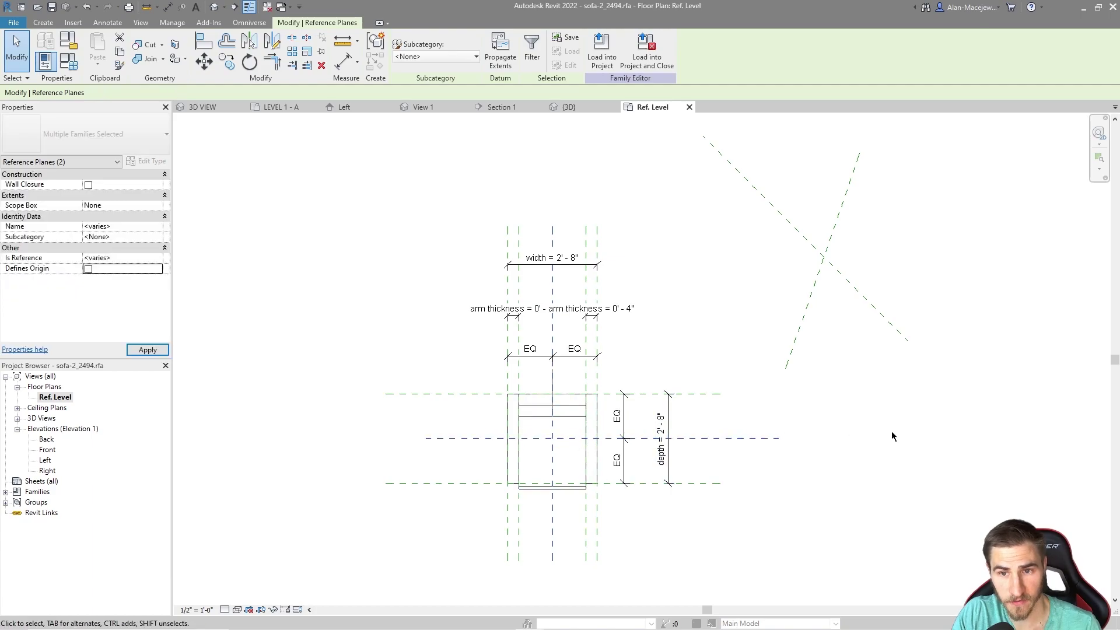
pyautogui.click(131, 351)
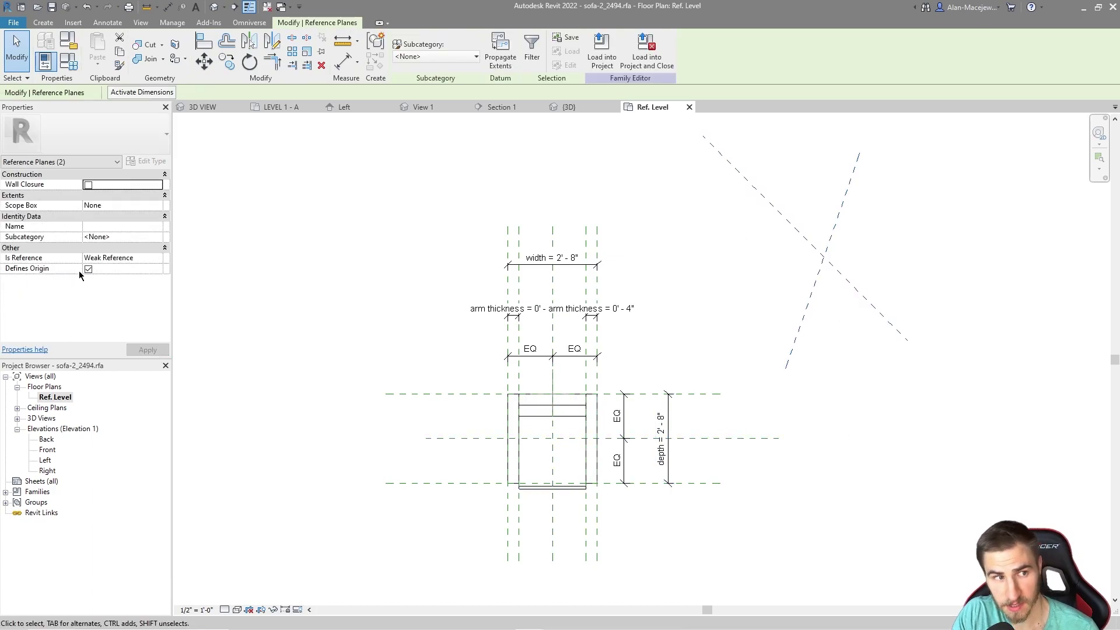
pyautogui.click(601, 175)
pyautogui.click(452, 57)
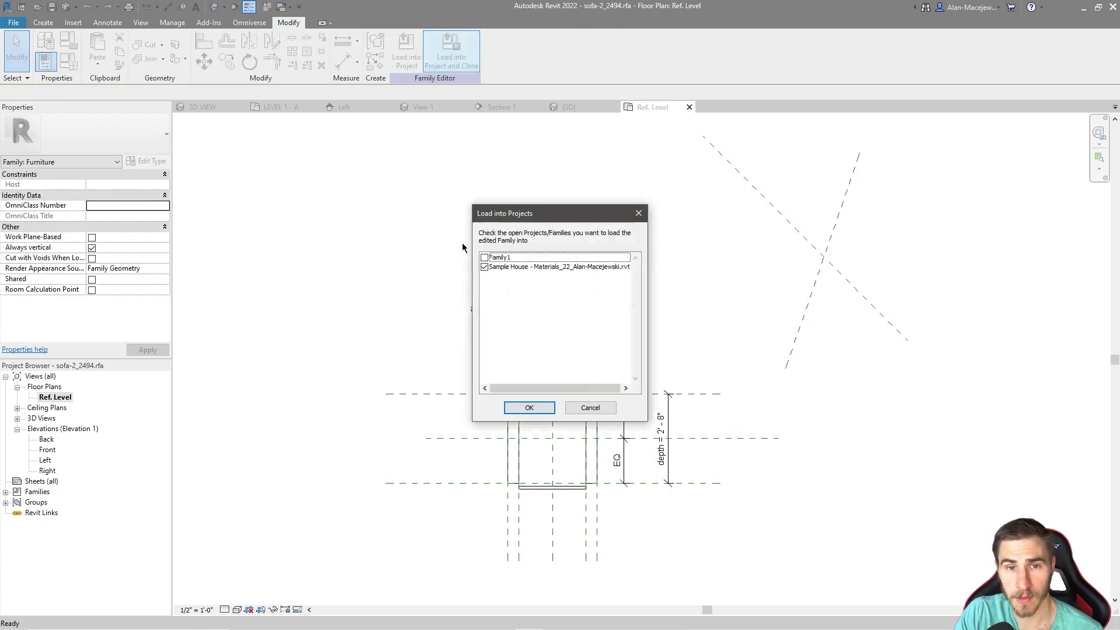
# Load the edited family into Sample House, overwriting the existing sofa-2_2494 version.
pyautogui.click(530, 407)
pyautogui.click(583, 328)
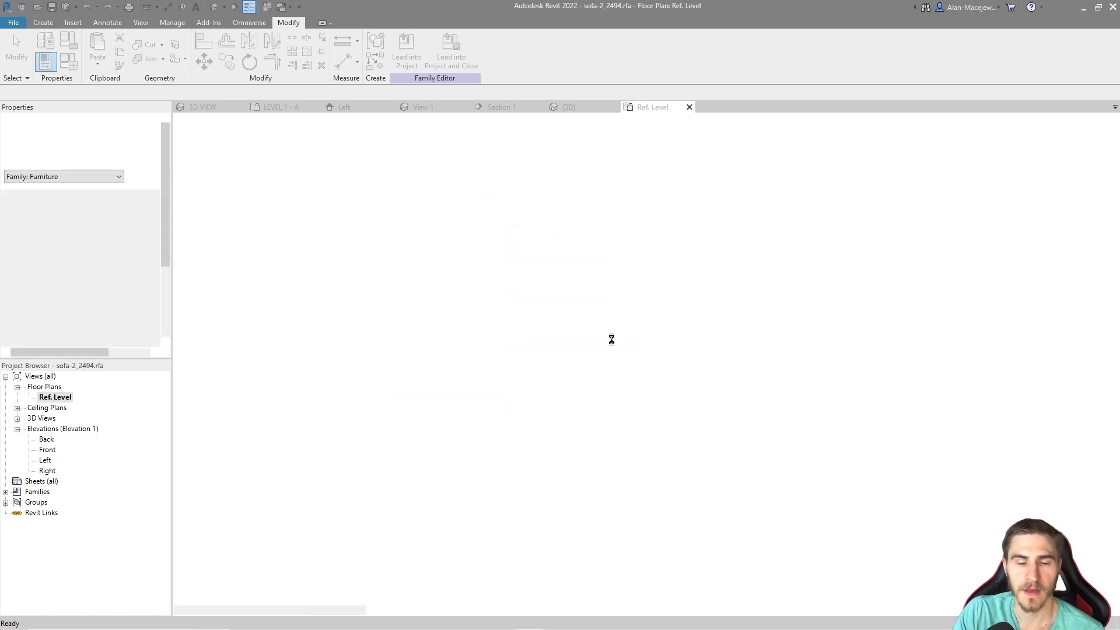
pyautogui.click(555, 289)
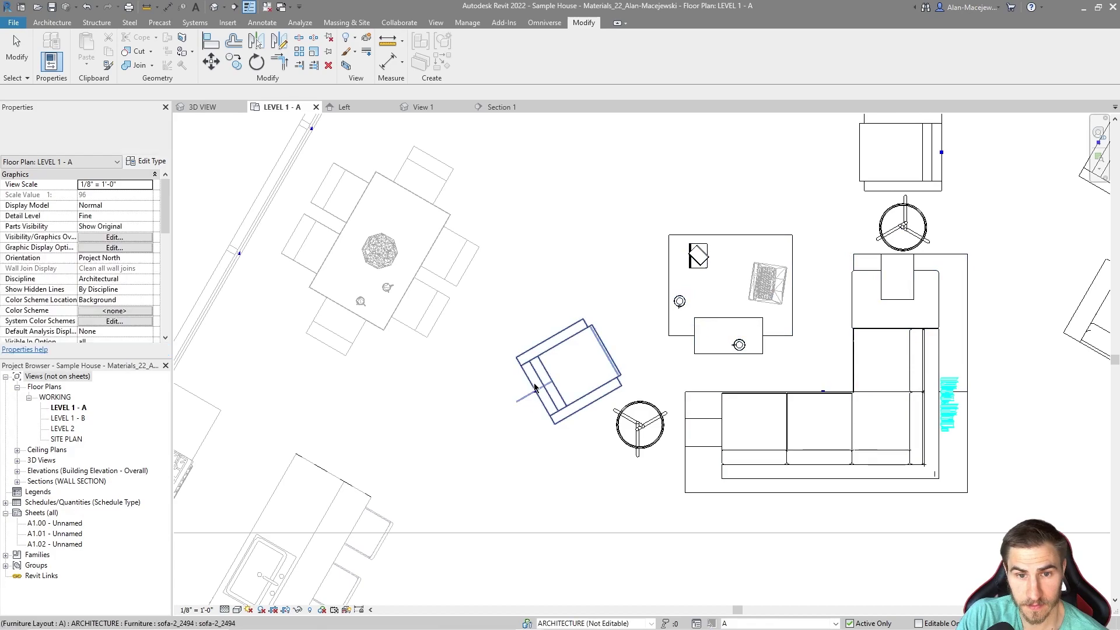
# Select the reloaded armchair in LEVEL 1 - A to check its rotation.
pyautogui.click(585, 388)
pyautogui.press('Escape')
pyautogui.click(550, 399)
pyautogui.scroll(2, 525, 385)
pyautogui.scroll(1, 495, 374)
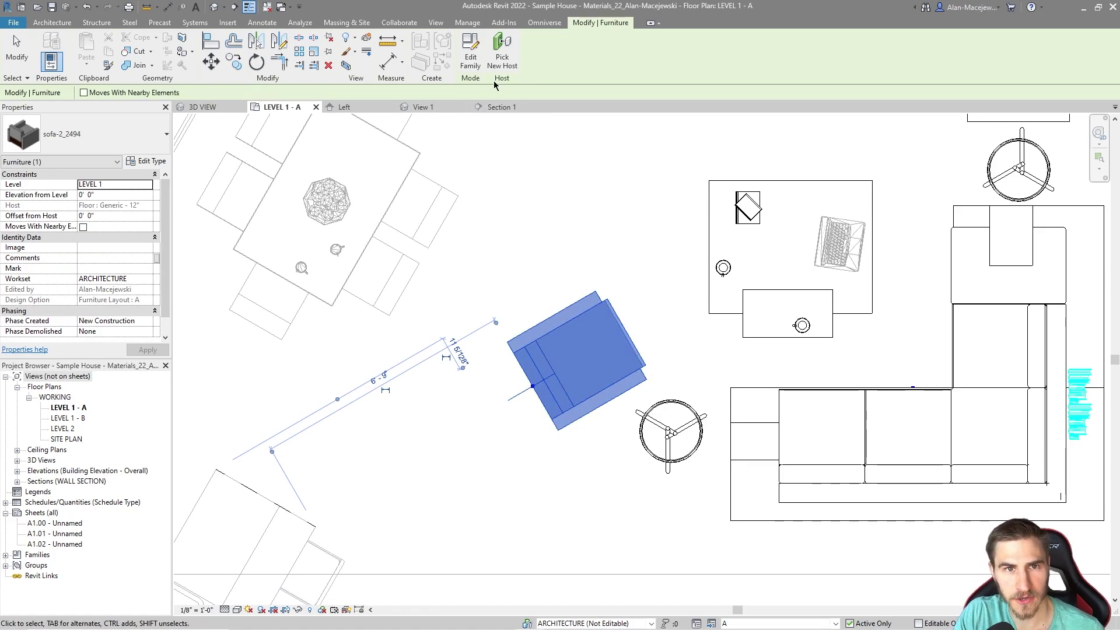
# Reopen the sofa family, inspect its reference planes, and delete the two diagonal planes.
pyautogui.click(690, 394)
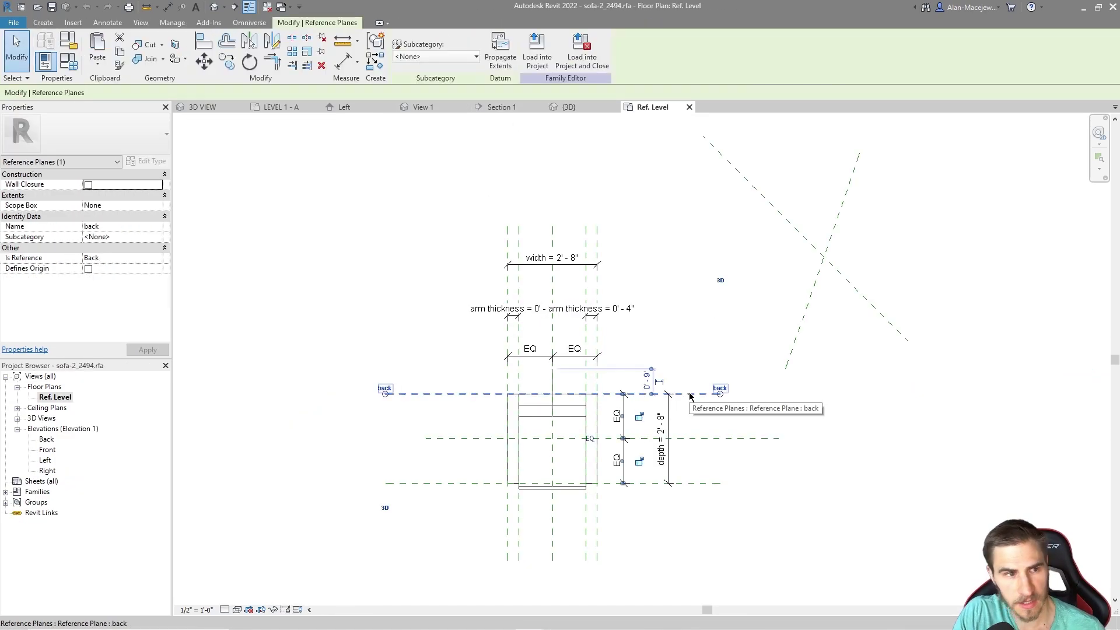
pyautogui.click(554, 341)
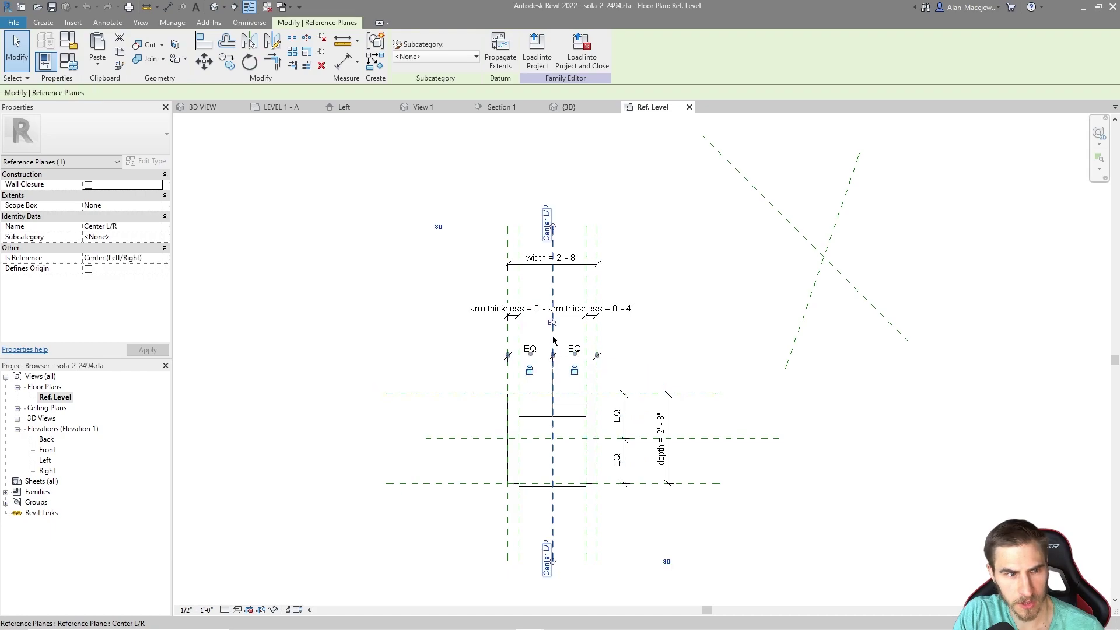
pyautogui.click(570, 394)
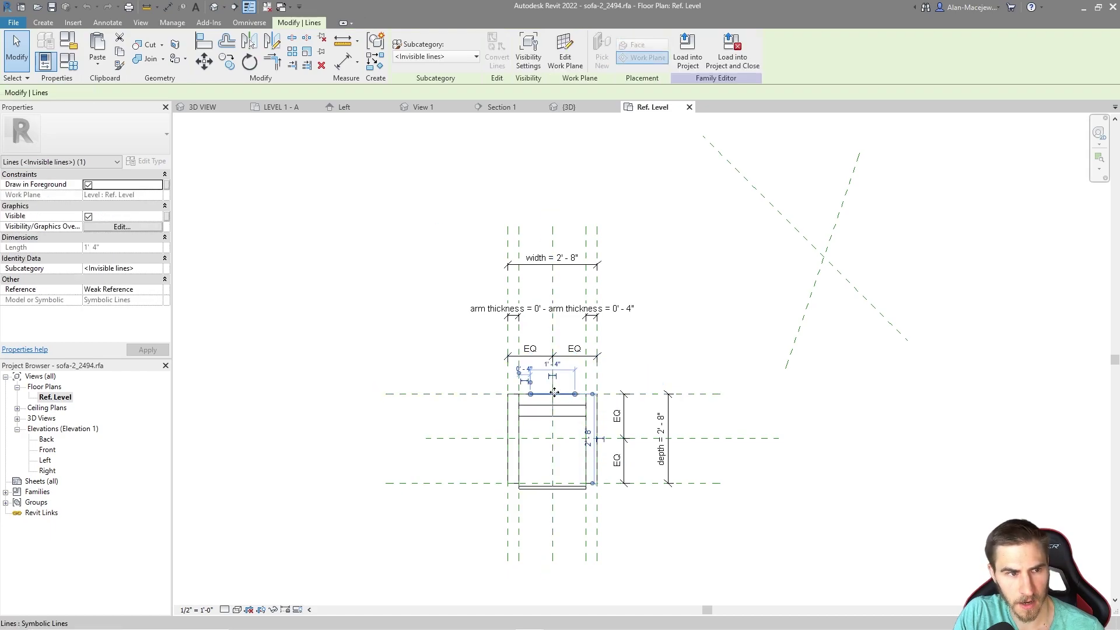
pyautogui.click(695, 352)
pyautogui.click(829, 272)
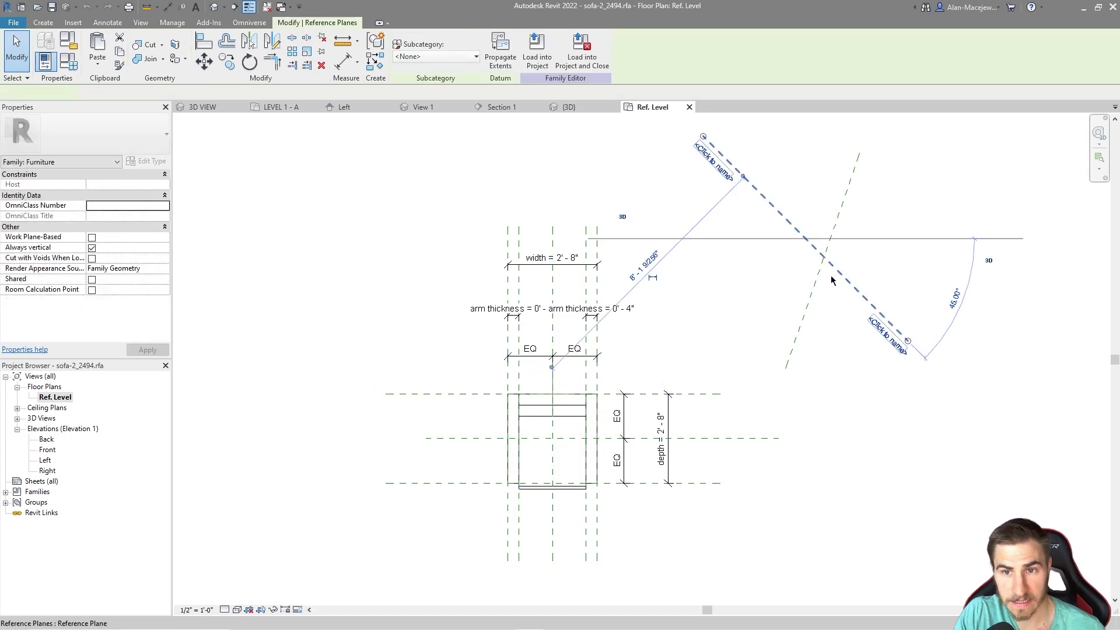
pyautogui.click(799, 293)
pyautogui.click(808, 294)
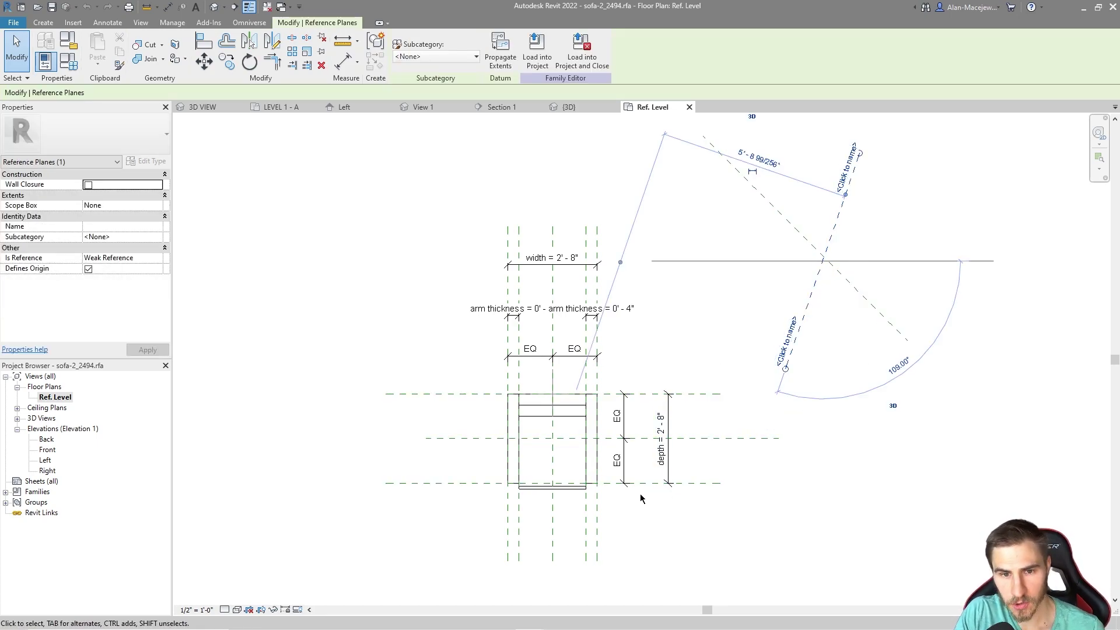
pyautogui.click(554, 535)
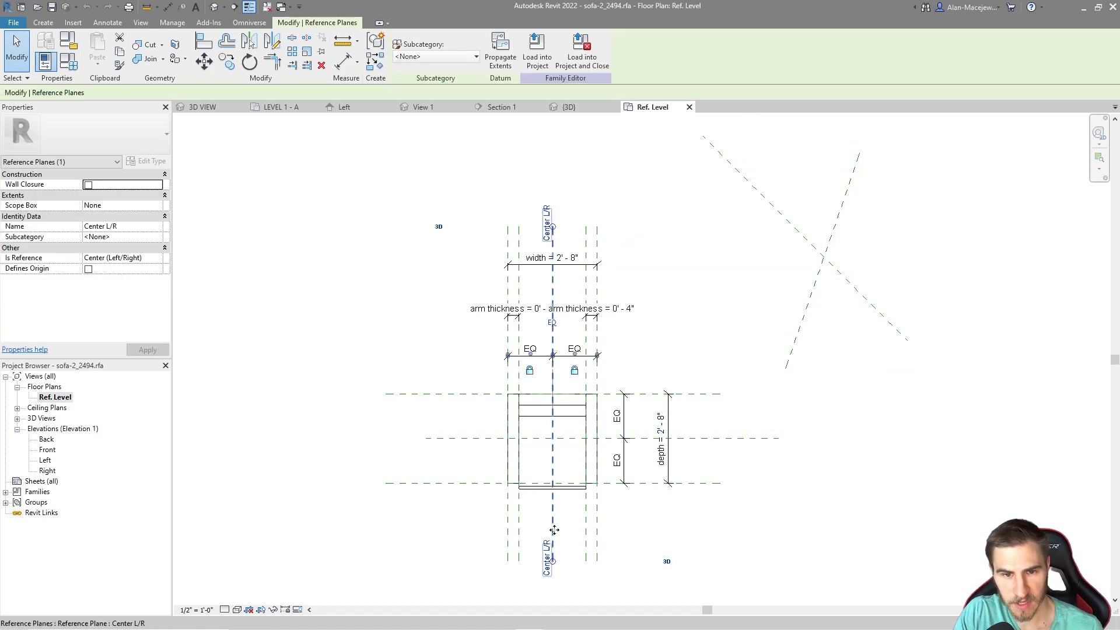
pyautogui.click(722, 438)
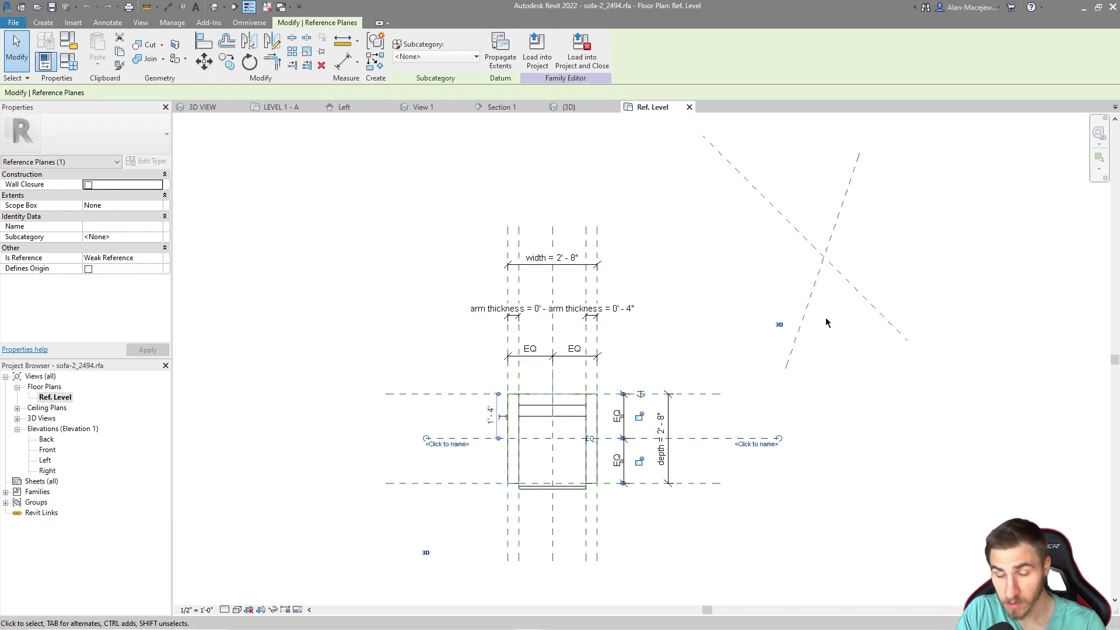
pyautogui.moveTo(869, 250); pyautogui.dragTo(784, 298)
pyautogui.press('Delete')
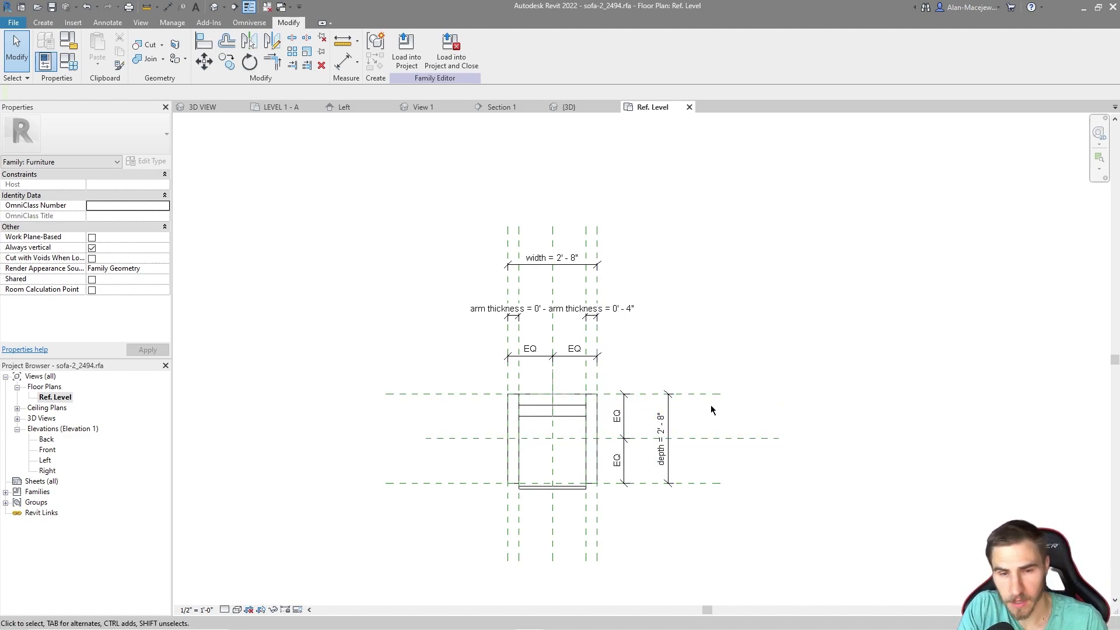
# Make both centre reference planes define the origin again and load into Sample House.
pyautogui.click(725, 439)
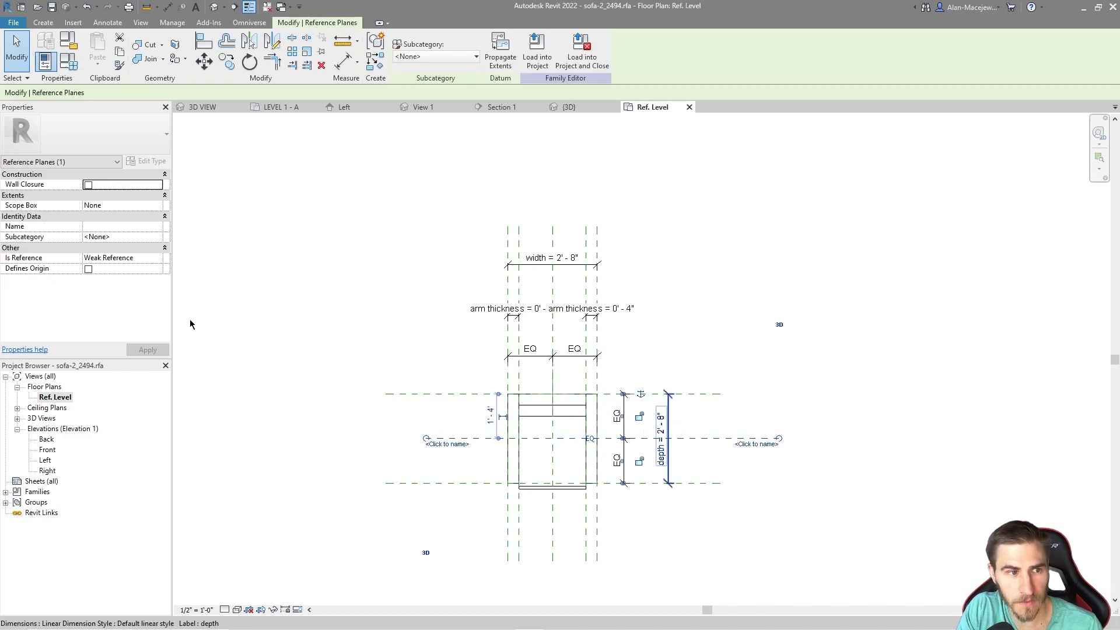
pyautogui.keyDown('ctrl'); pyautogui.click(553, 444); pyautogui.keyUp('ctrl')
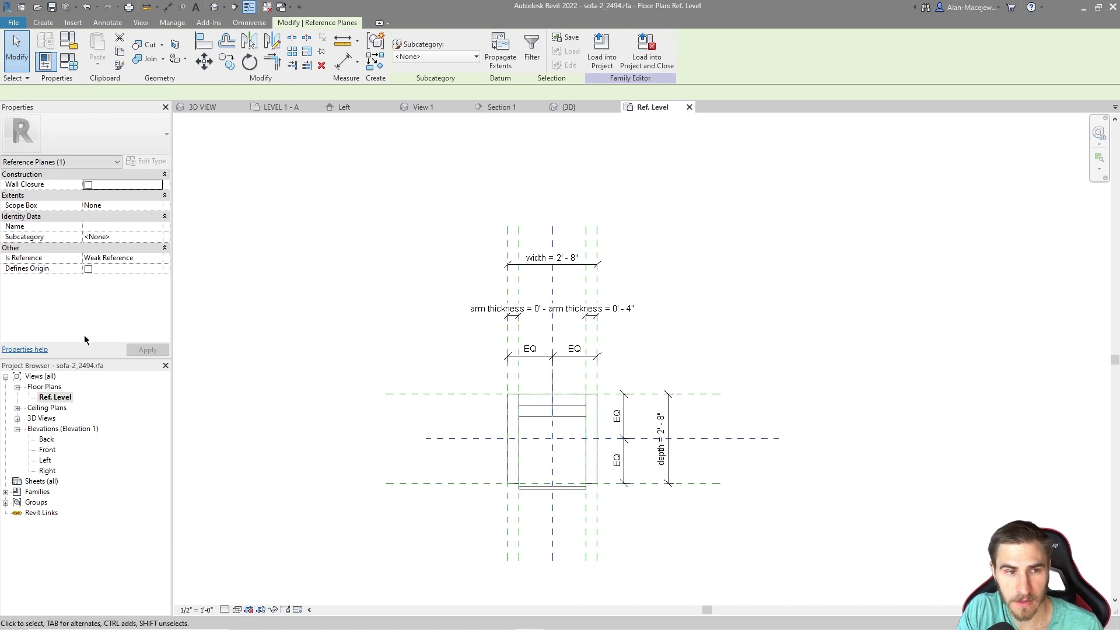
pyautogui.click(88, 268)
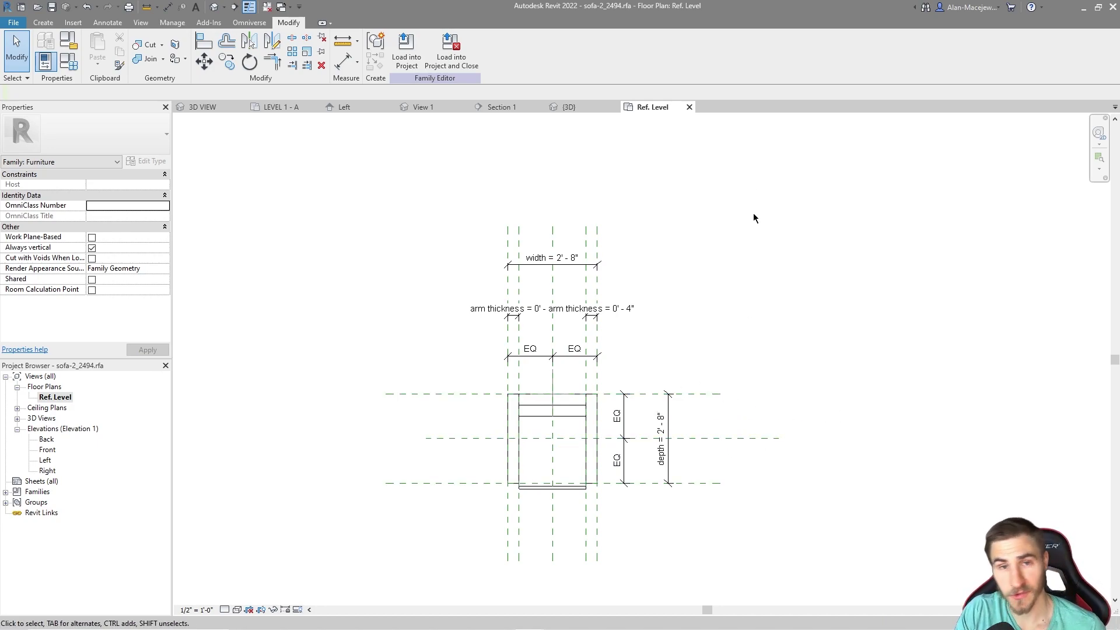
pyautogui.click(450, 52)
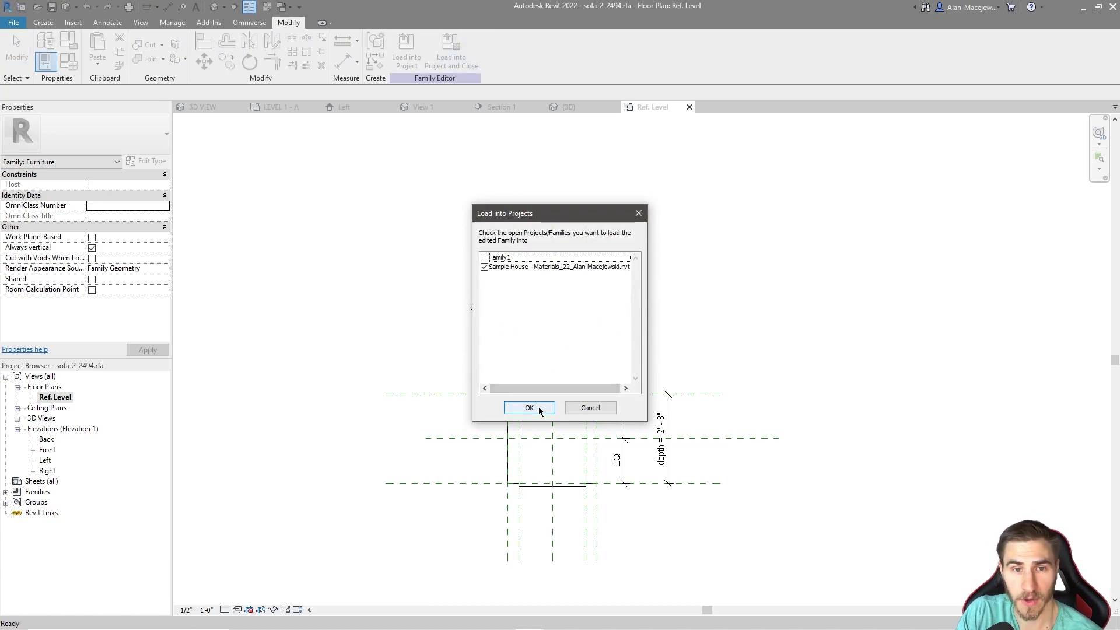
pyautogui.click(531, 408)
# Skip saving the family, overwrite the project's sofa-2_2494, and zoom out in LEVEL 1 - A.
pyautogui.click(583, 325)
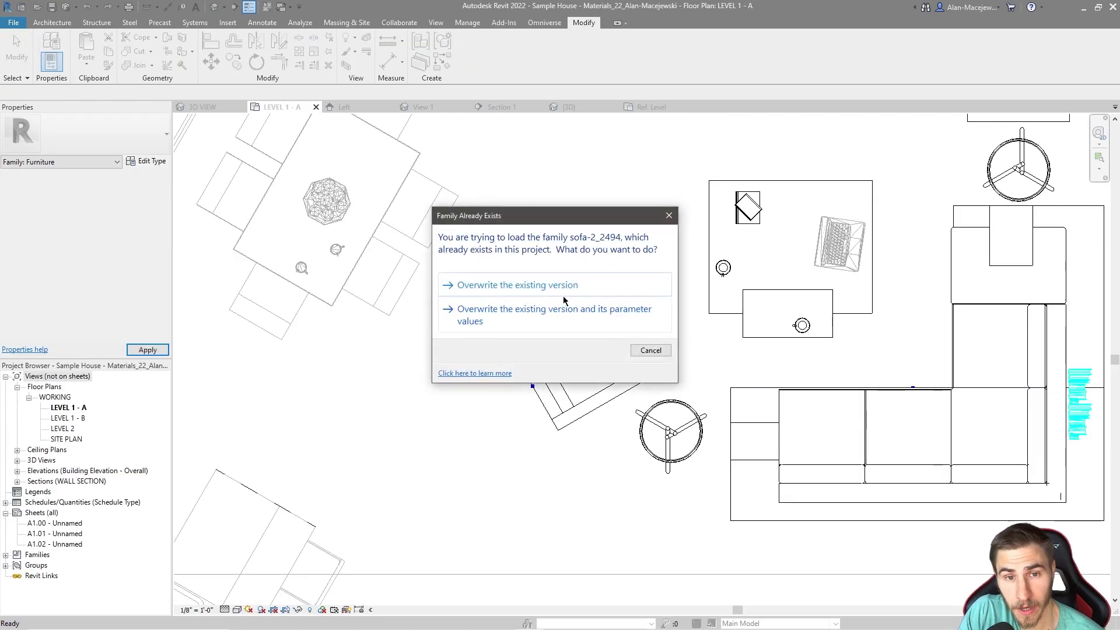
pyautogui.click(642, 269)
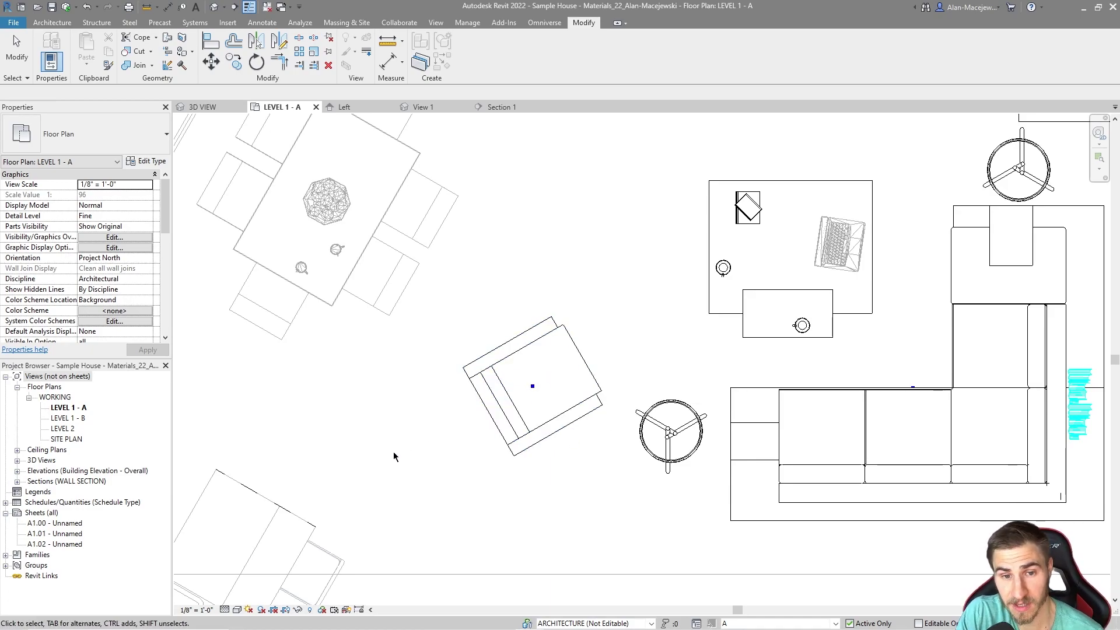
pyautogui.scroll(-2, 394, 456)
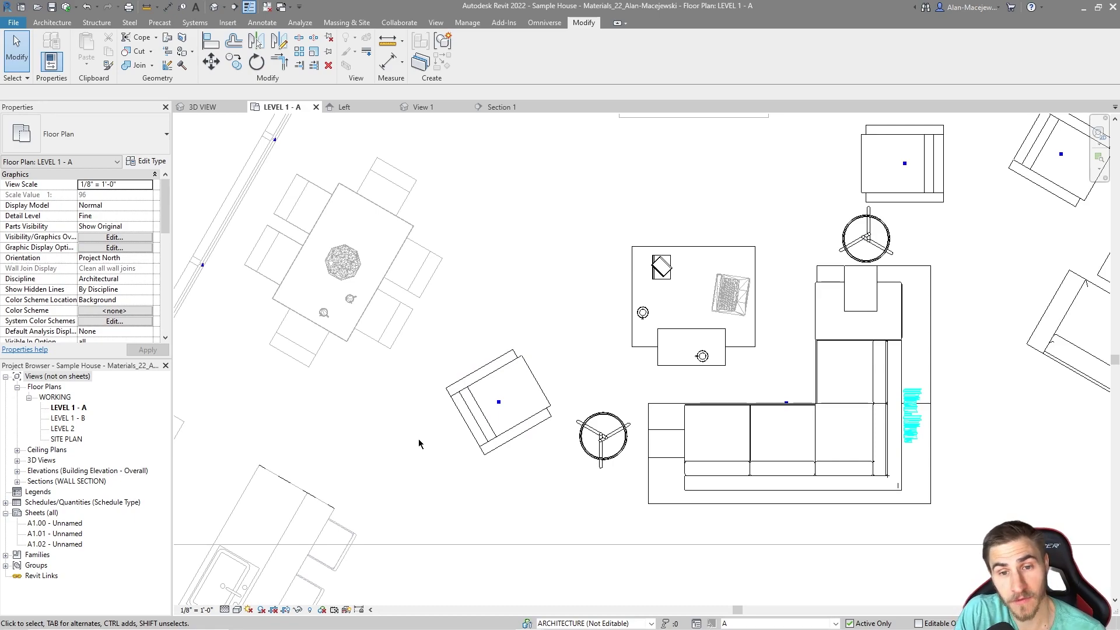